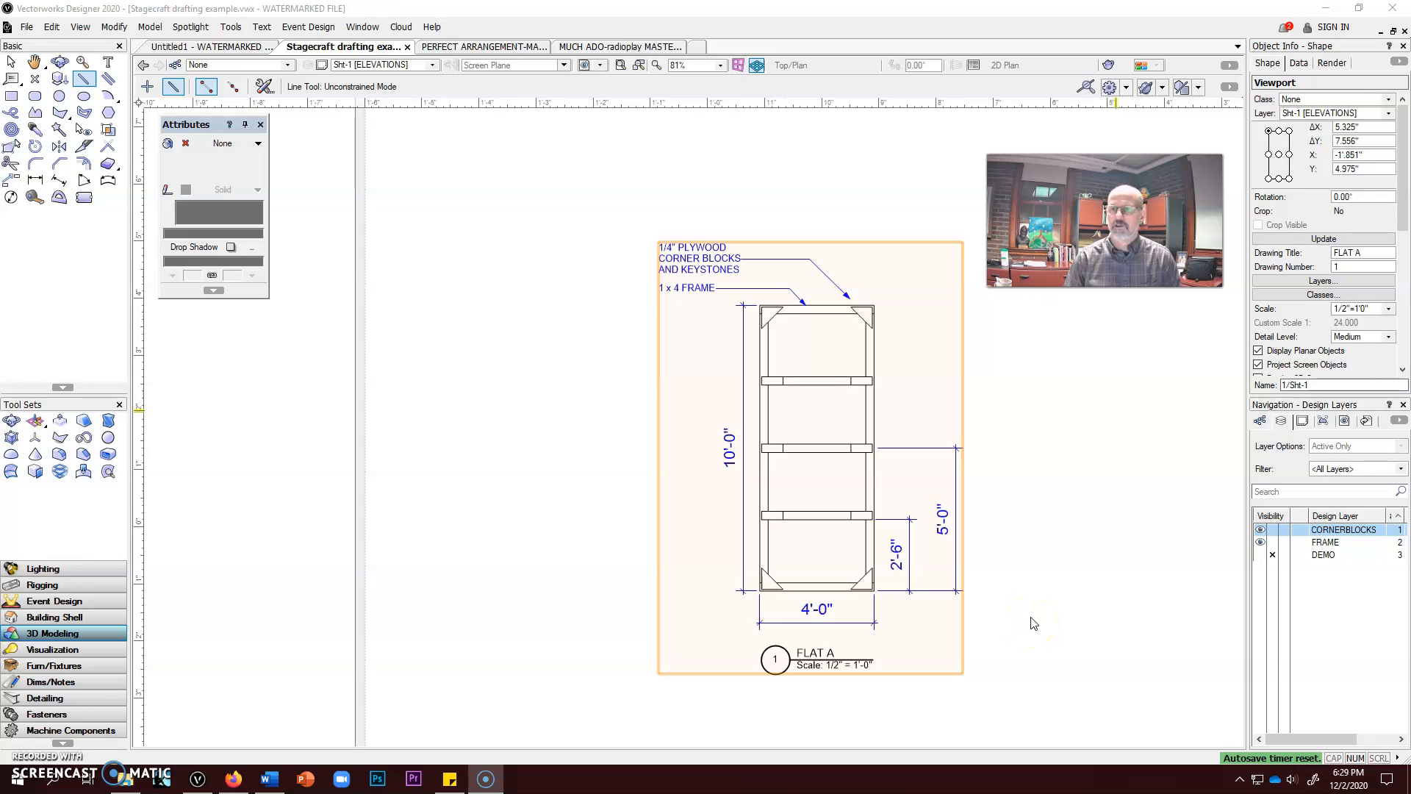
Examine the FLAT A viewport, its dimensions and the empty area around it on the Sht-1 elevations sheet
{"action": "scroll", "coordinate": [1032, 622], "scroll_direction": "down", "scroll_amount": 2}
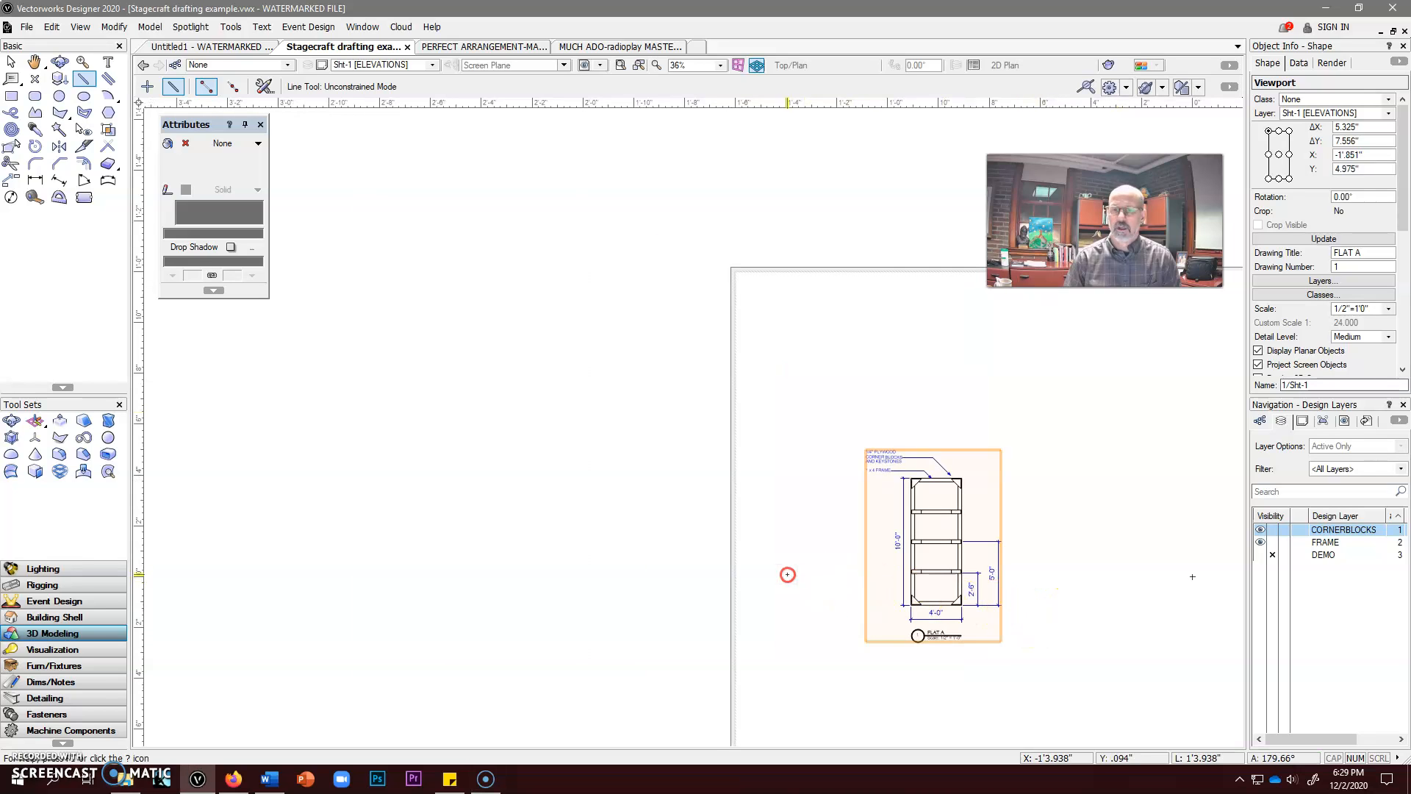
{"action": "middle_click_drag", "start_coordinate": [1069, 609], "coordinate": [605, 467]}
{"action": "left_click", "coordinate": [726, 432]}
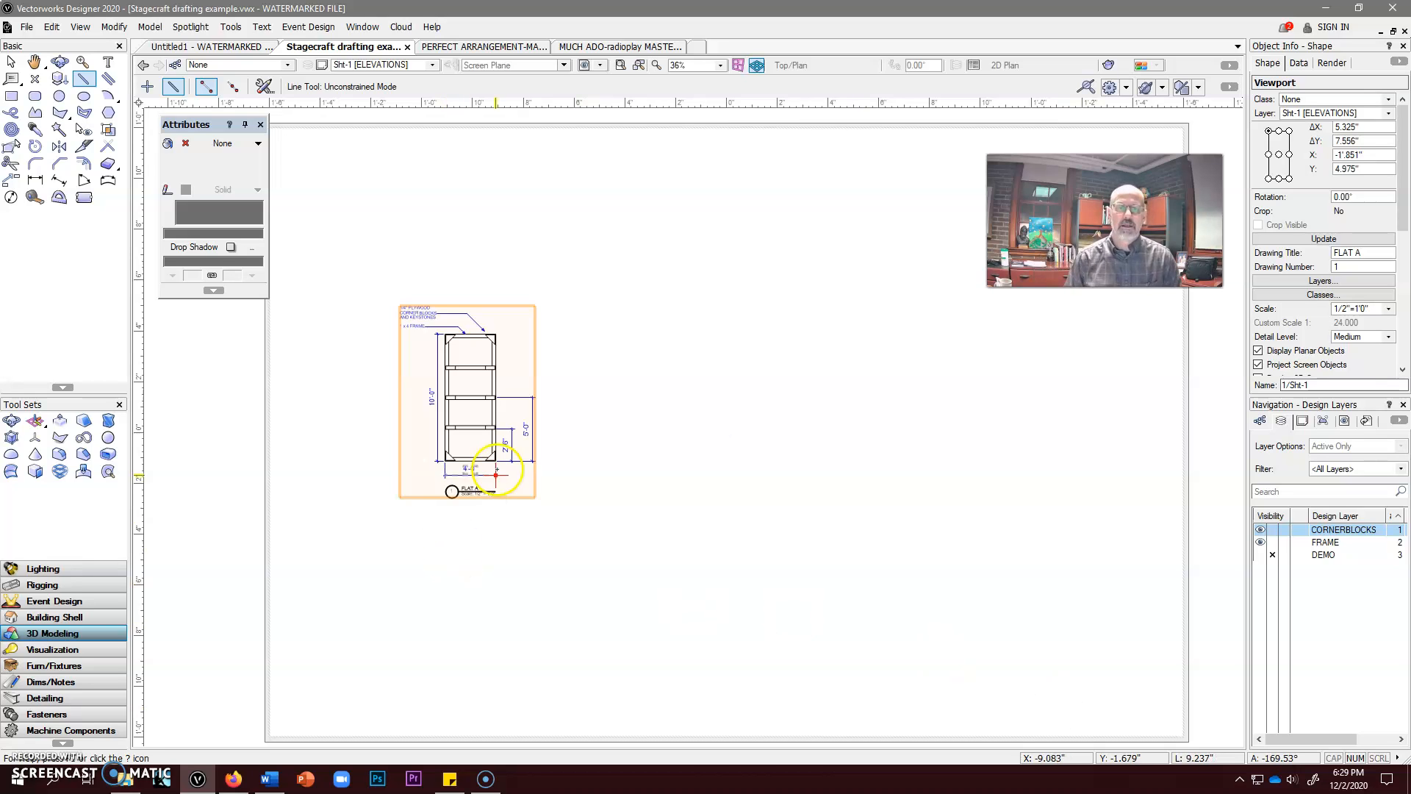
{"action": "scroll", "coordinate": [512, 450], "scroll_direction": "up", "scroll_amount": 3}
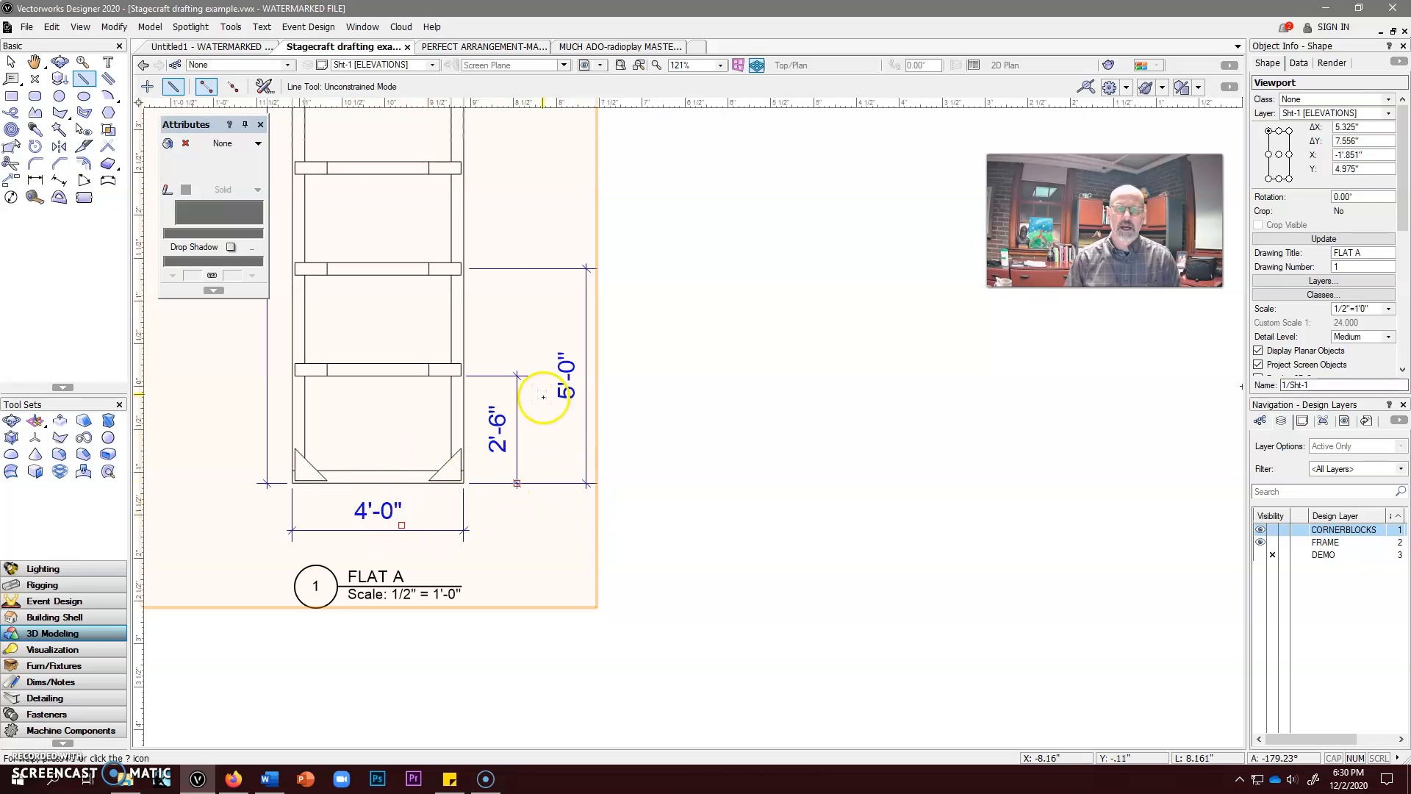
{"action": "scroll", "coordinate": [726, 504], "scroll_direction": "down", "scroll_amount": 3}
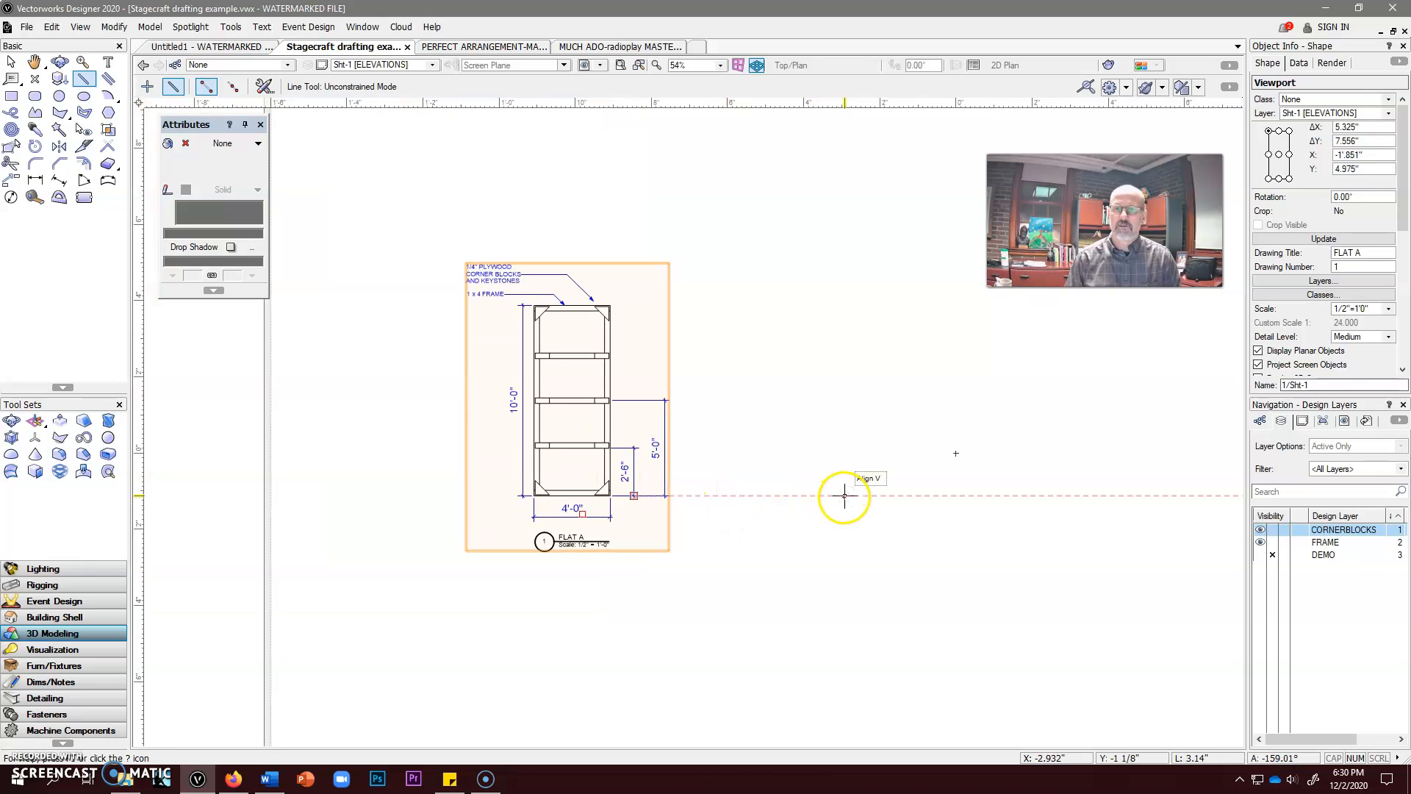
{"action": "middle_click_drag", "start_coordinate": [844, 495], "coordinate": [731, 444]}
{"action": "scroll", "coordinate": [759, 446], "scroll_direction": "down", "scroll_amount": 2}
{"action": "mouse_move", "coordinate": [892, 496]}
{"action": "middle_mouse_down"}
{"action": "mouse_move", "coordinate": [793, 522]}
{"action": "mouse_move", "coordinate": [845, 499]}
{"action": "middle_mouse_up"}
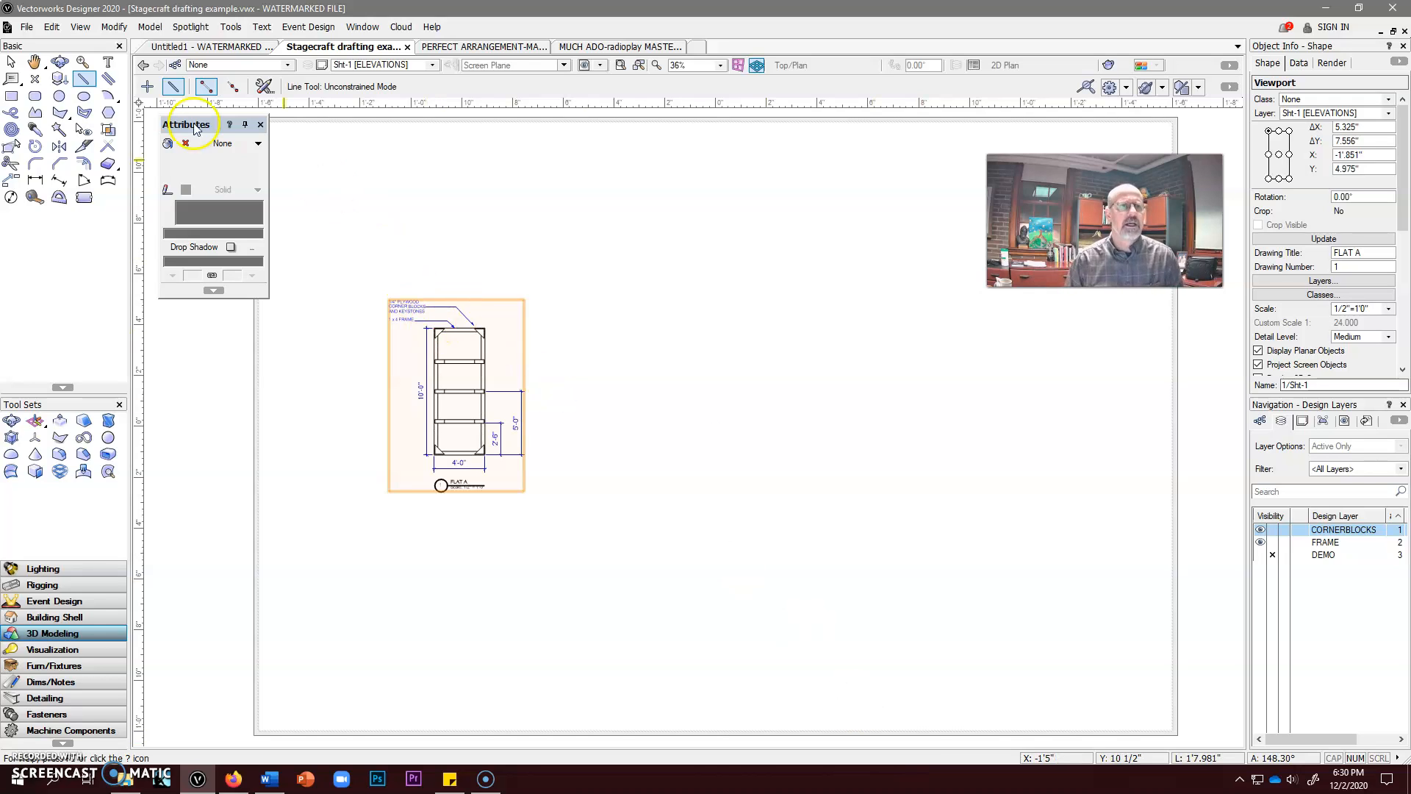
Try to set the text size to 24 and start a text block on the lower part of the sheet
{"action": "left_click", "coordinate": [109, 62]}
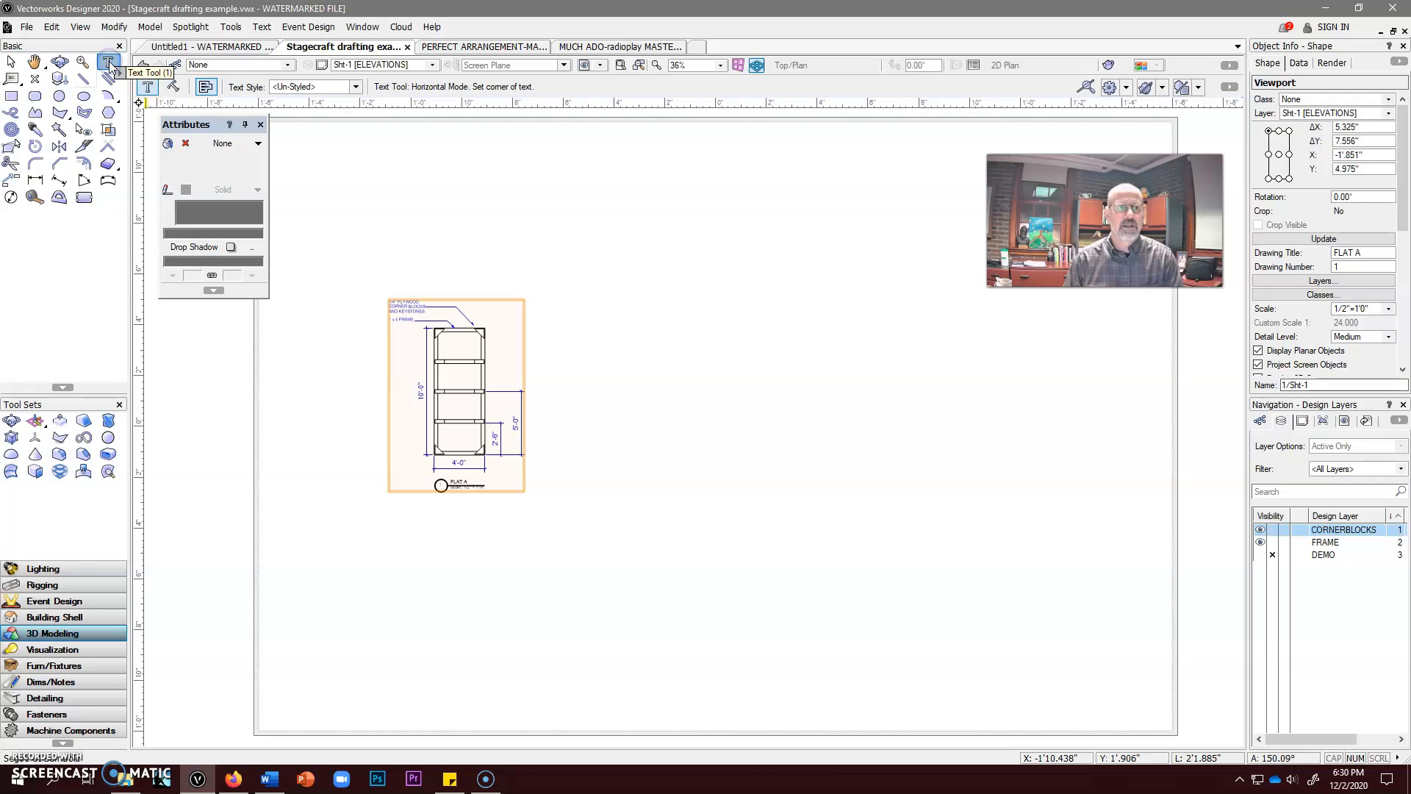
{"action": "left_click", "coordinate": [11, 62]}
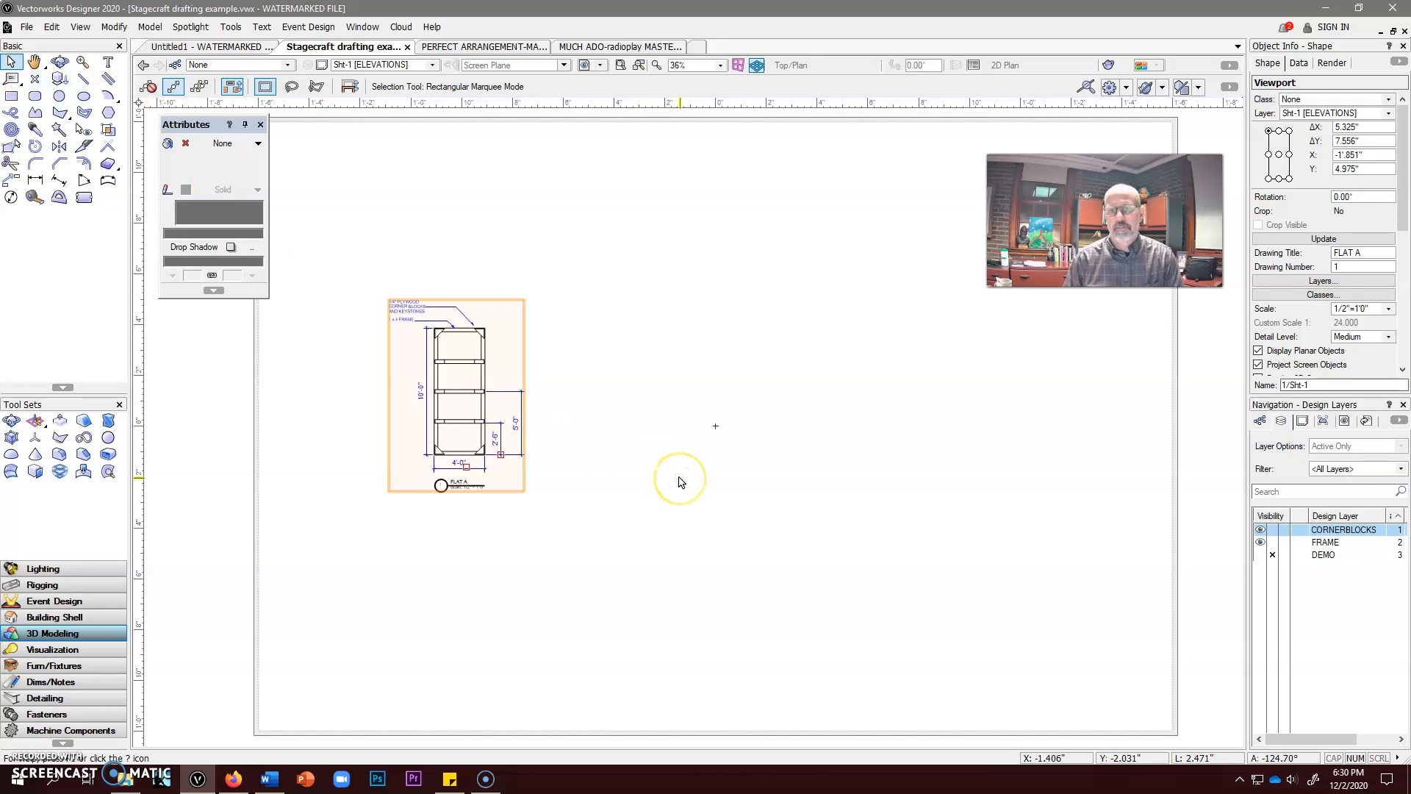
{"action": "left_click", "coordinate": [12, 63]}
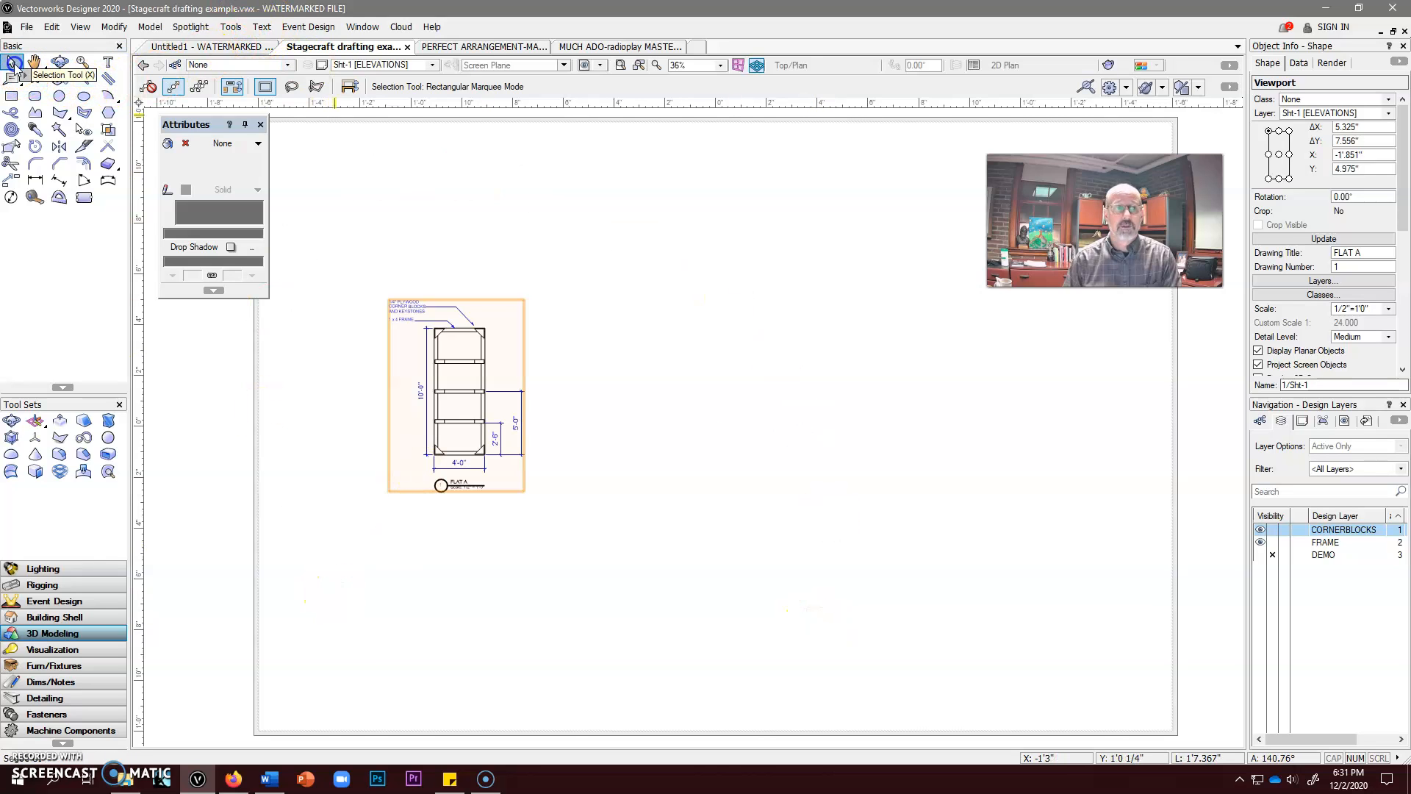
{"action": "left_click", "coordinate": [261, 27]}
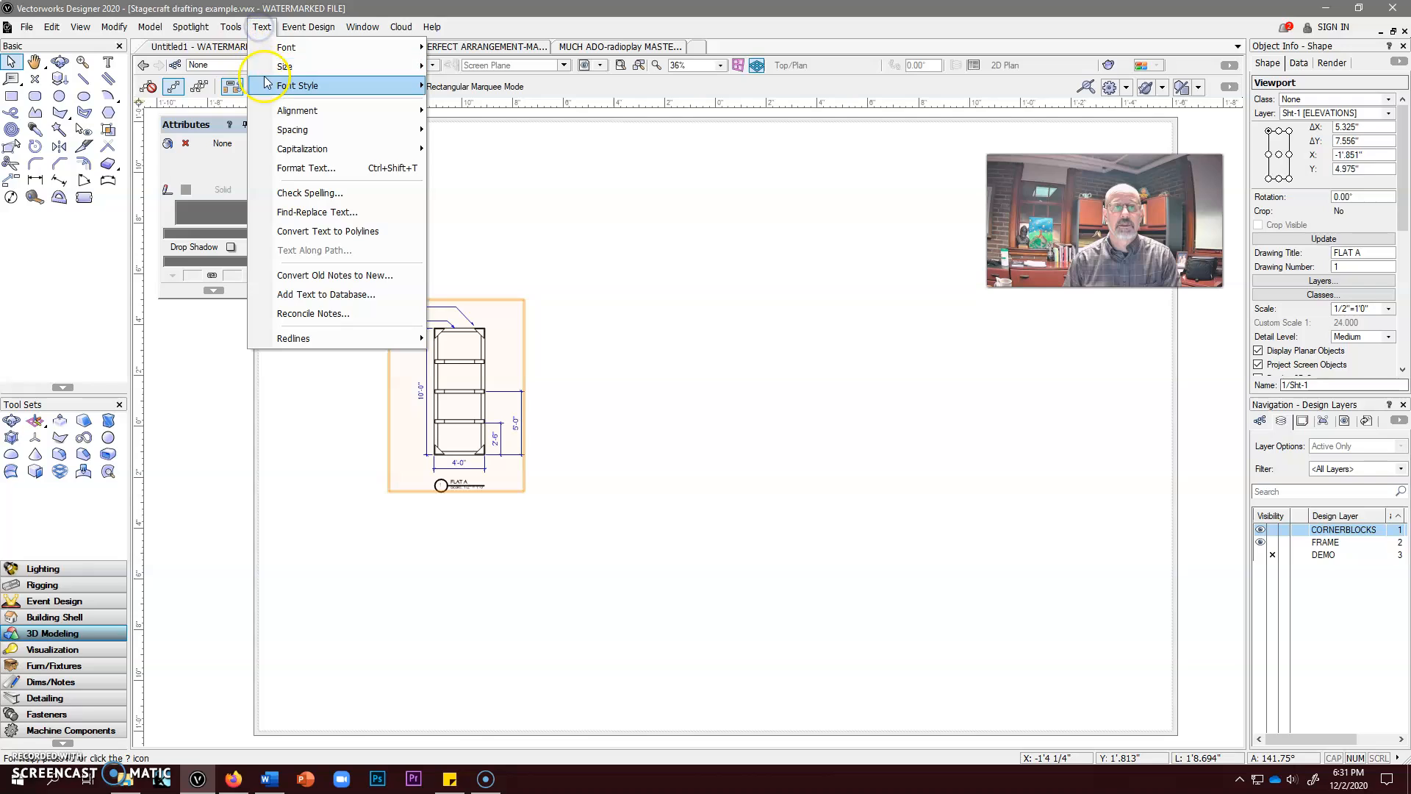
{"action": "mouse_move", "coordinate": [278, 69]}
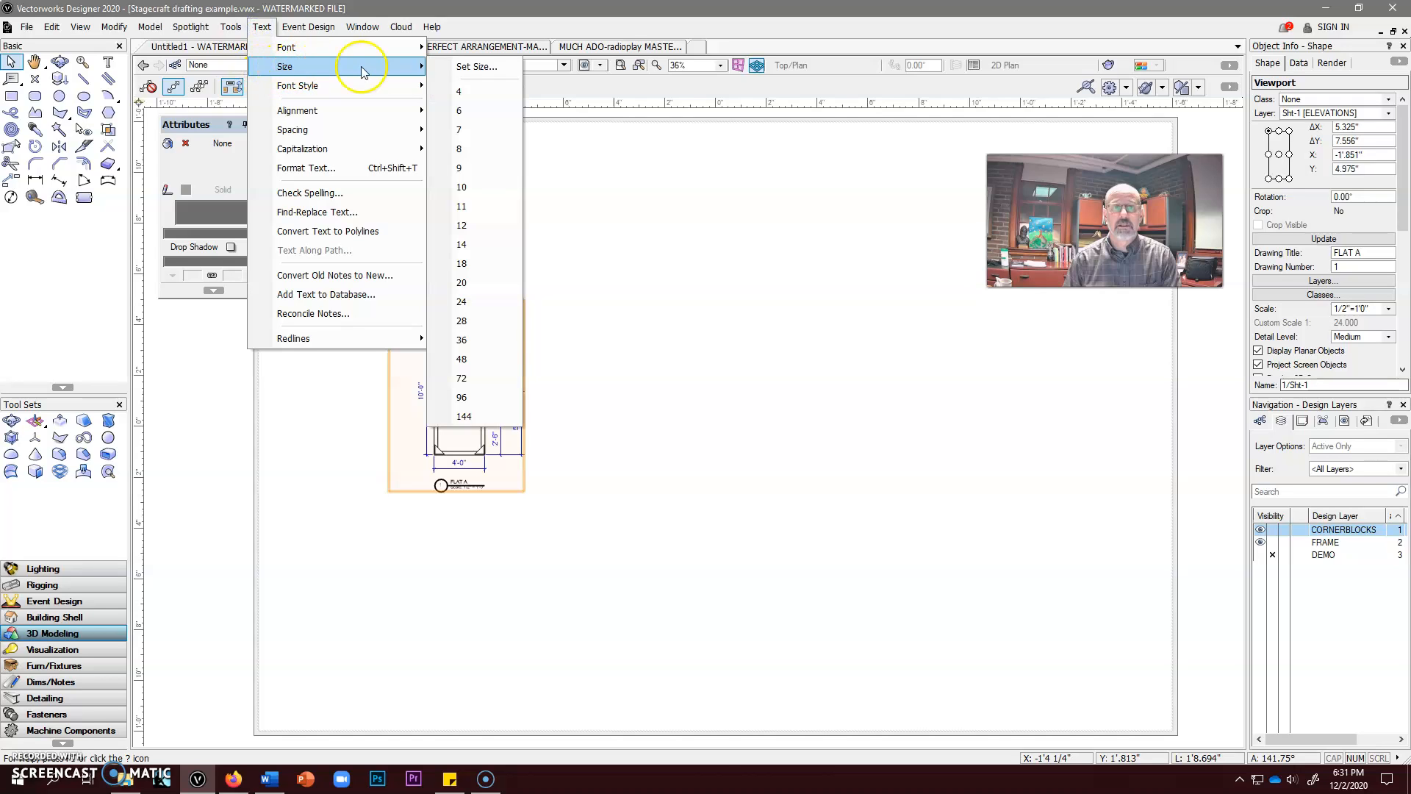
{"action": "left_click", "coordinate": [463, 302]}
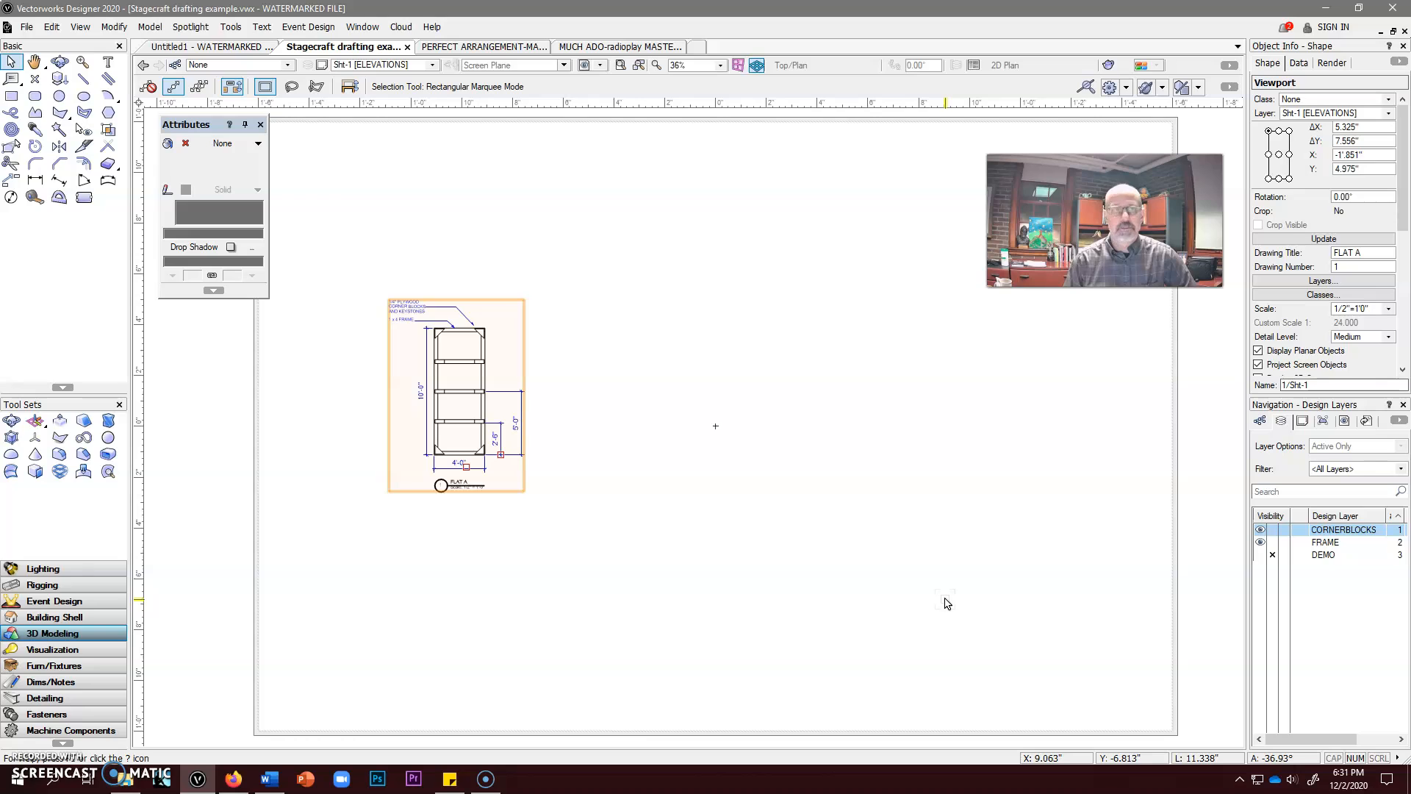
{"action": "left_click", "coordinate": [108, 62]}
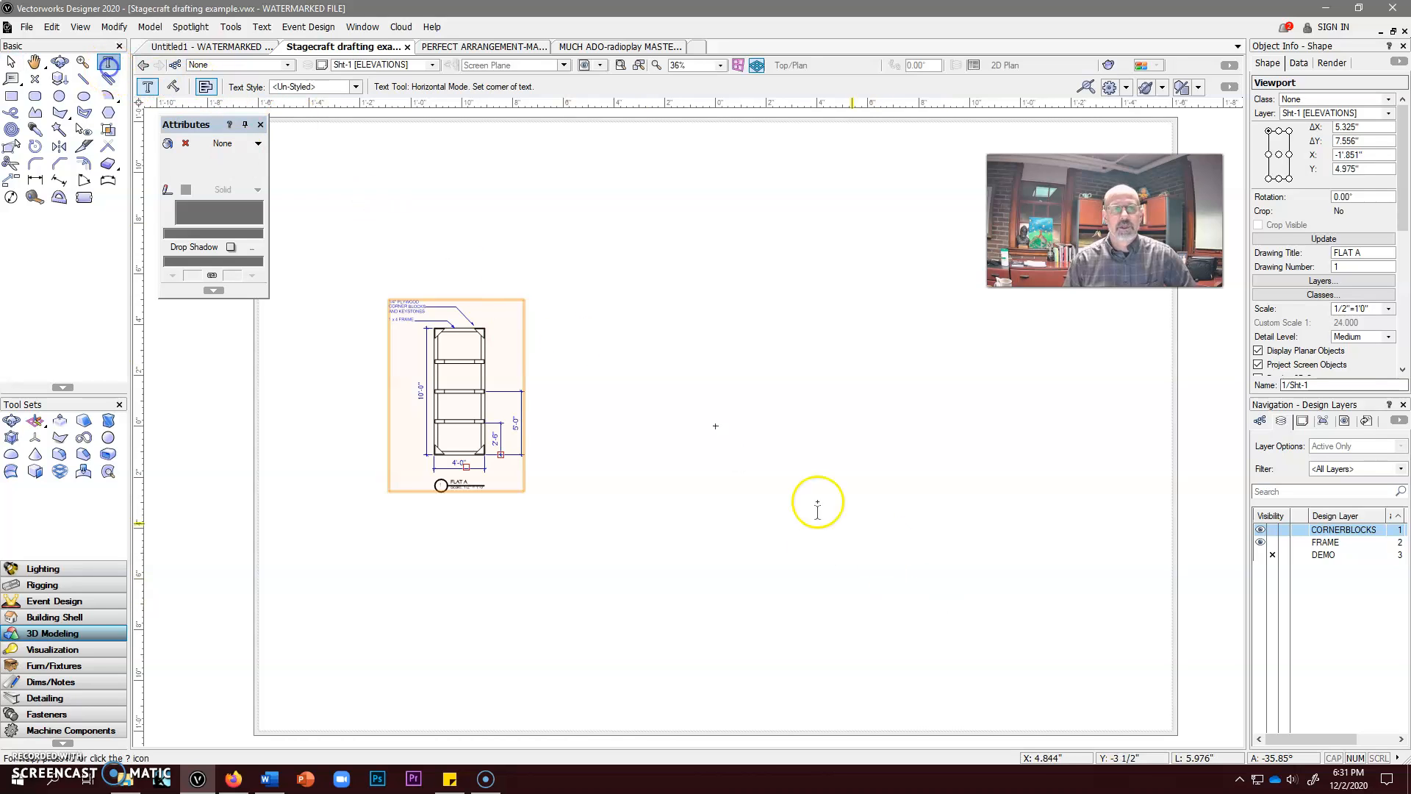
{"action": "left_click", "coordinate": [904, 574]}
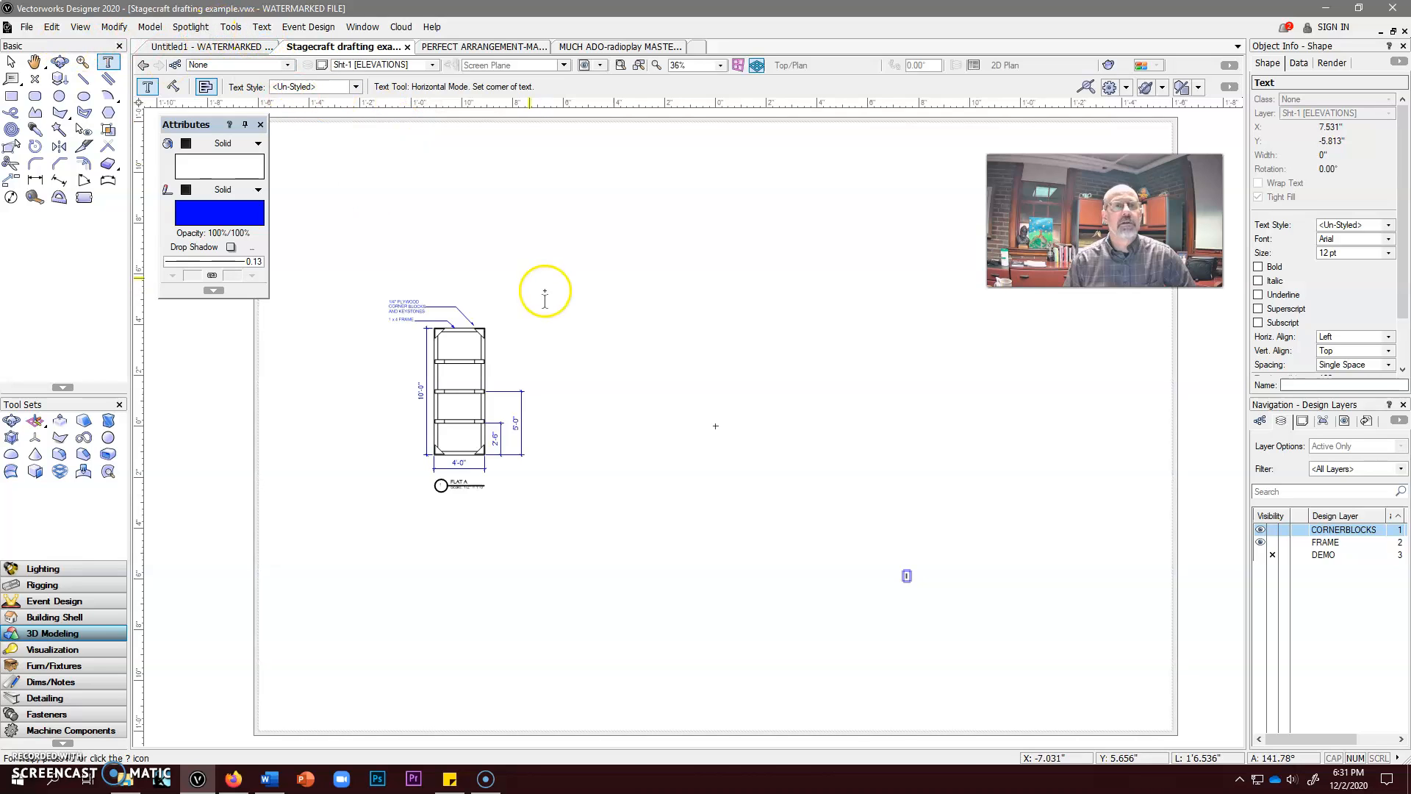
End the empty text block and set the default text size to 24 with nothing selected
{"action": "left_click", "coordinate": [11, 62]}
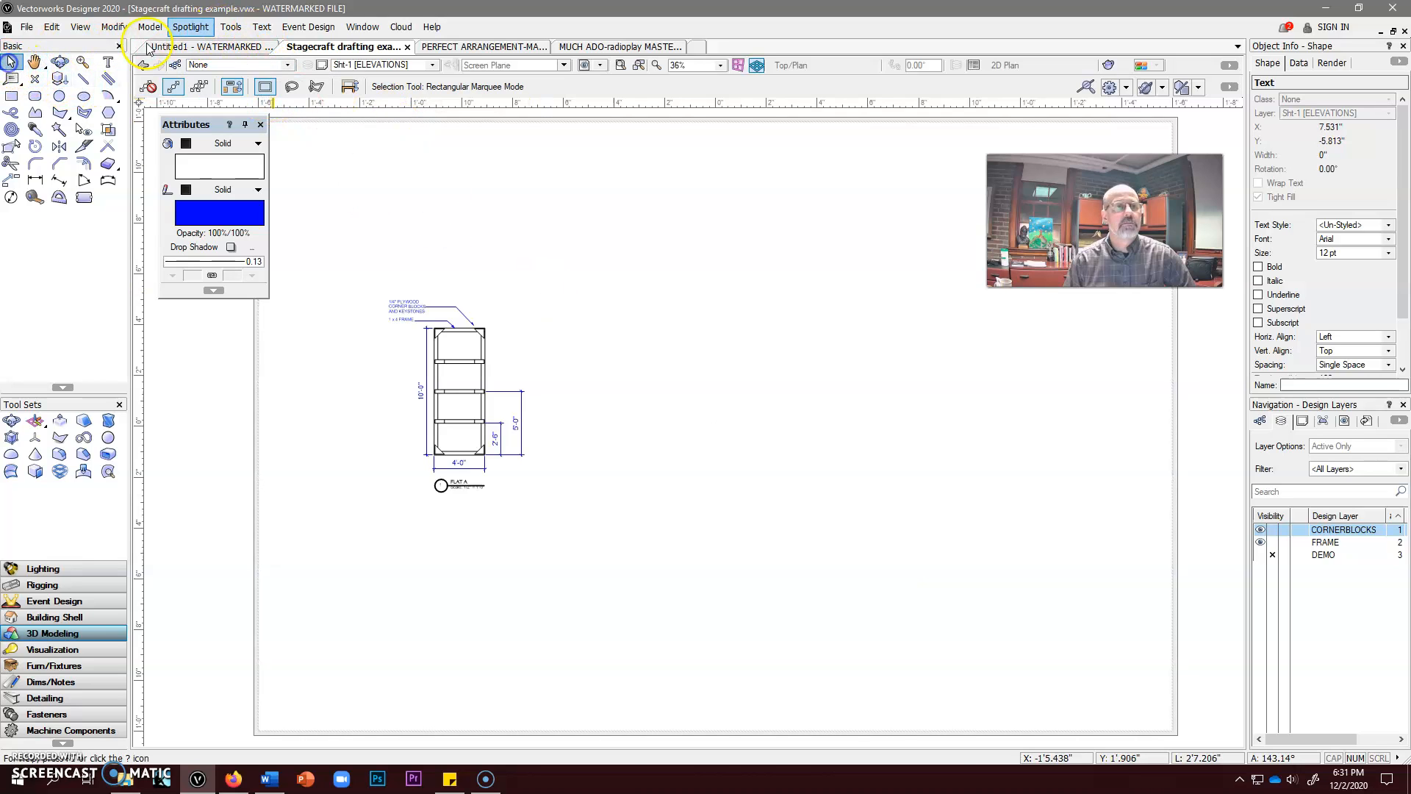
{"action": "left_click", "coordinate": [262, 30]}
{"action": "mouse_move", "coordinate": [267, 75]}
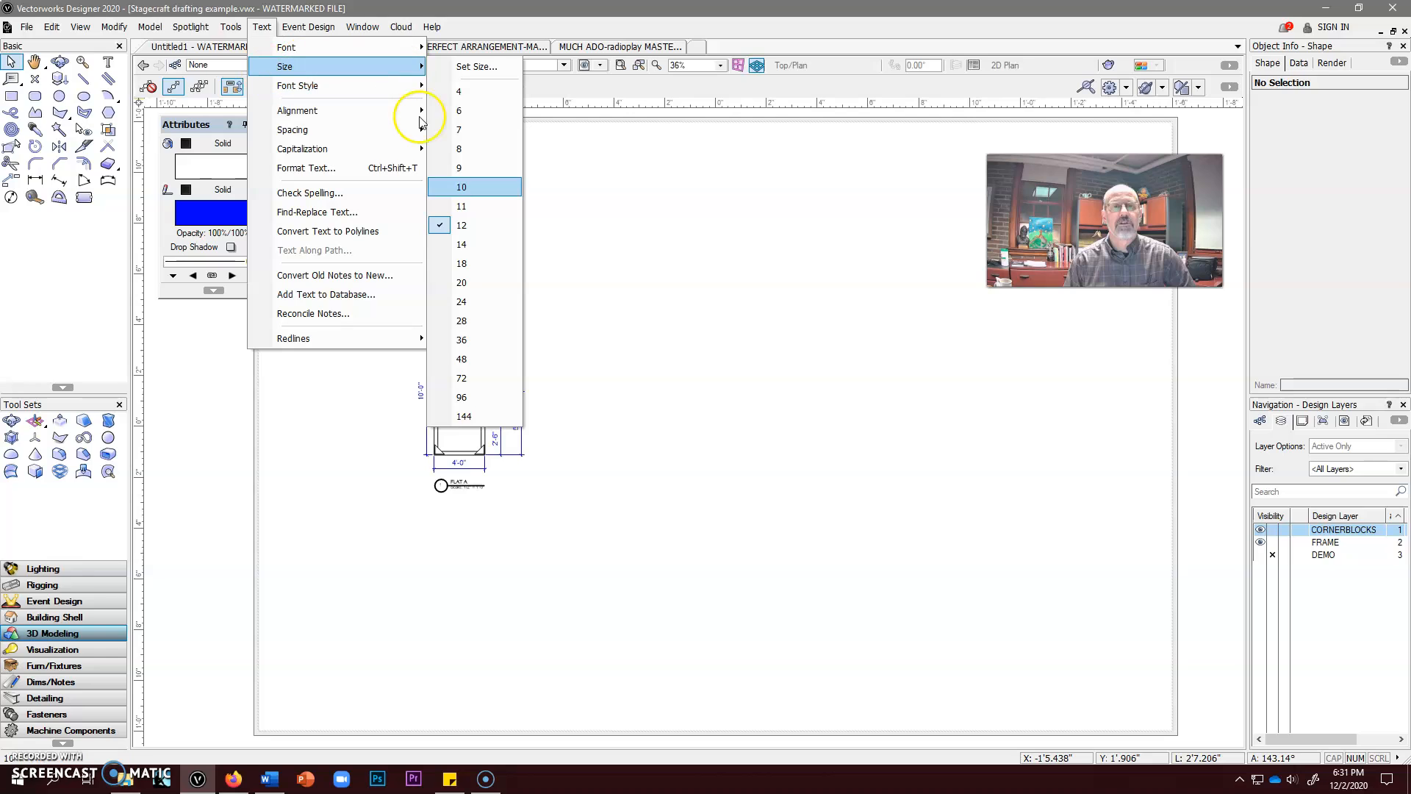
{"action": "left_click", "coordinate": [460, 302]}
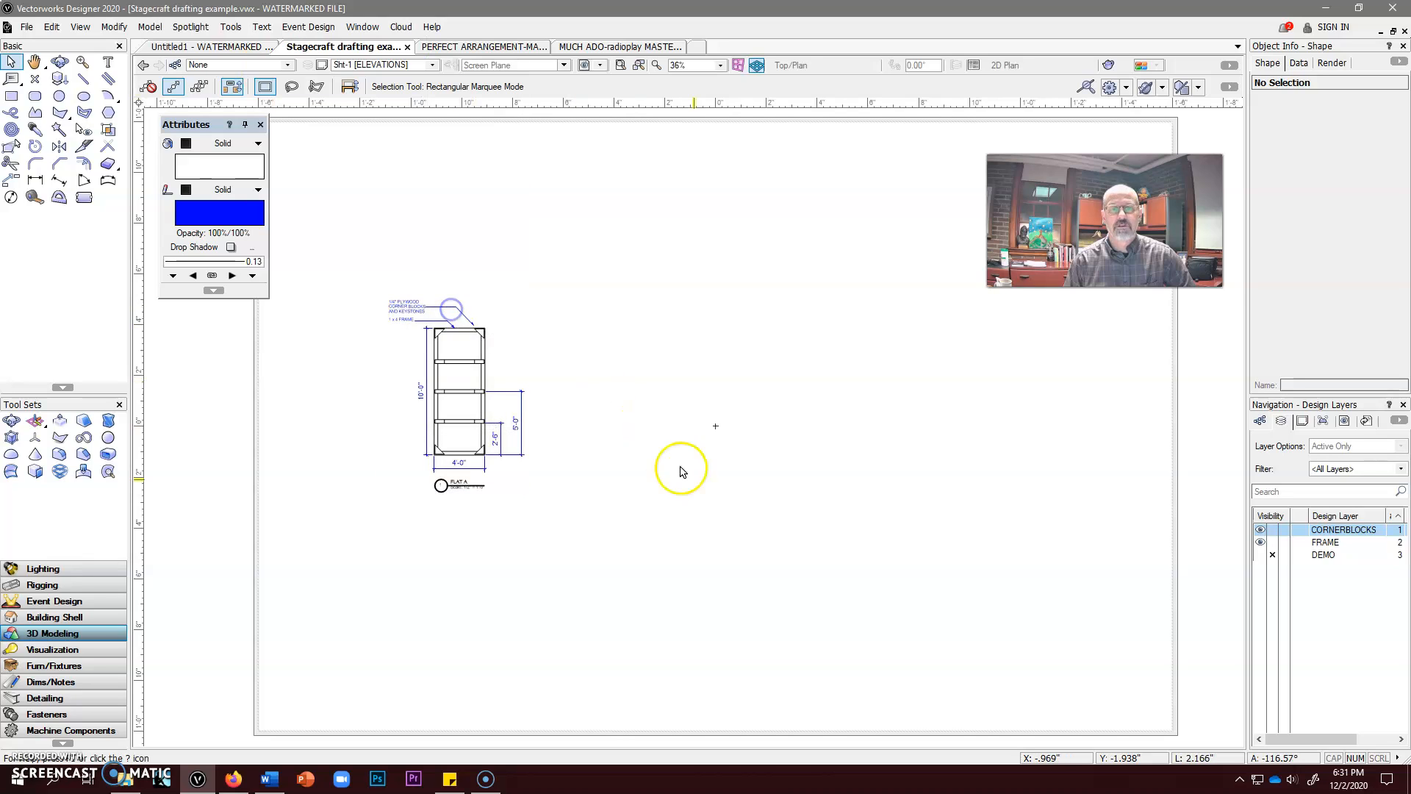
Add the text "THTR 120 STAGECRAFT" in the empty area at the lower right of the sheet border
{"action": "left_click", "coordinate": [108, 62]}
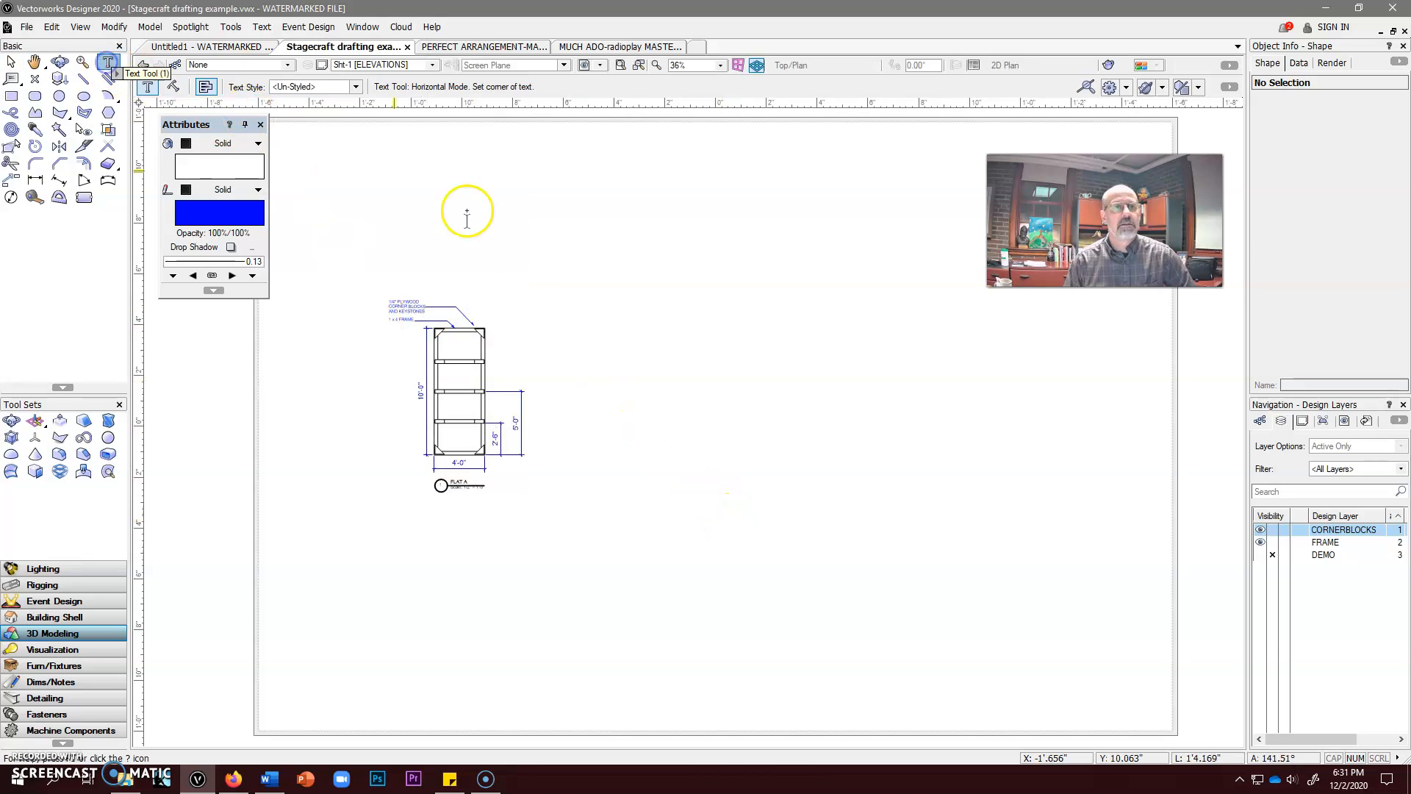
{"action": "left_click", "coordinate": [899, 585]}
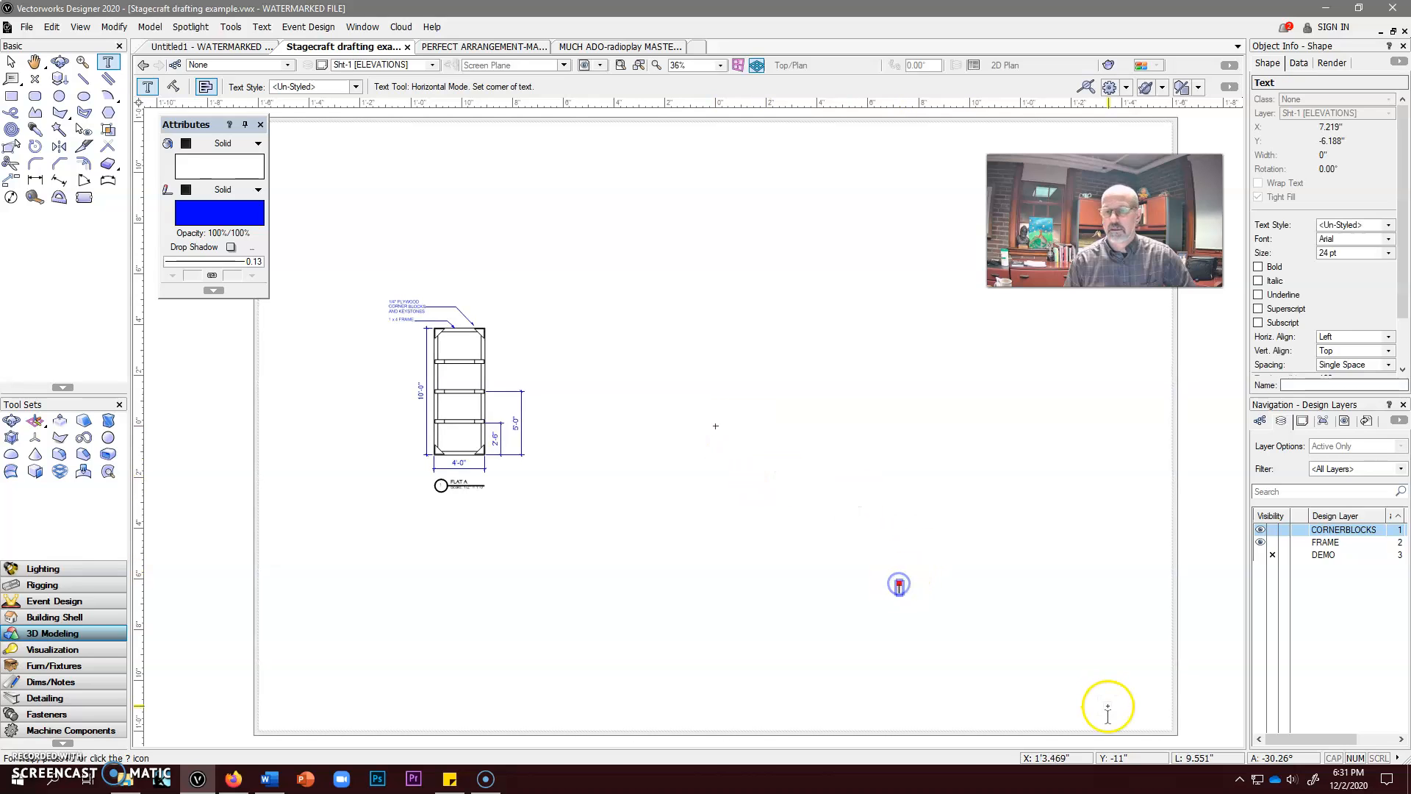
{"action": "left_click", "coordinate": [262, 26]}
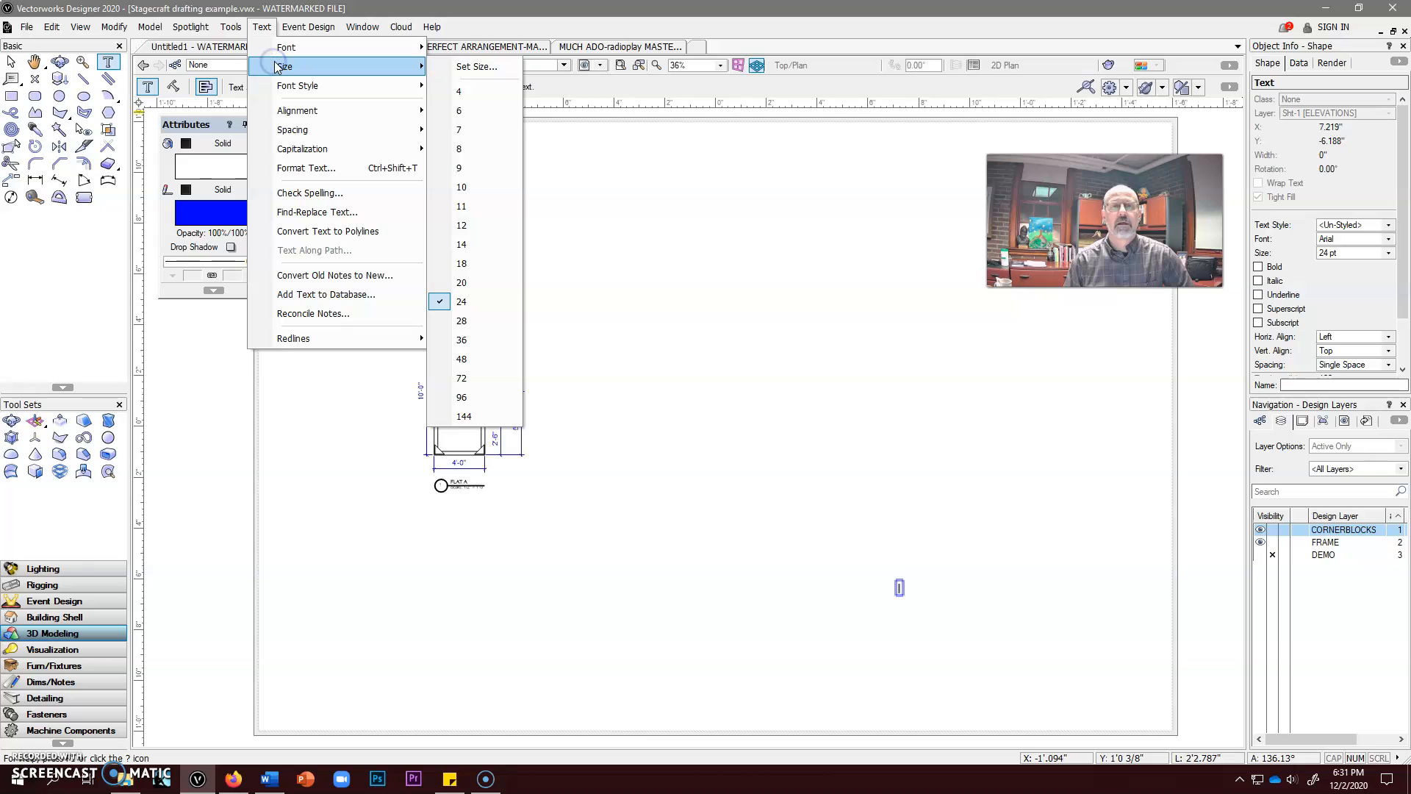
{"action": "mouse_move", "coordinate": [308, 26]}
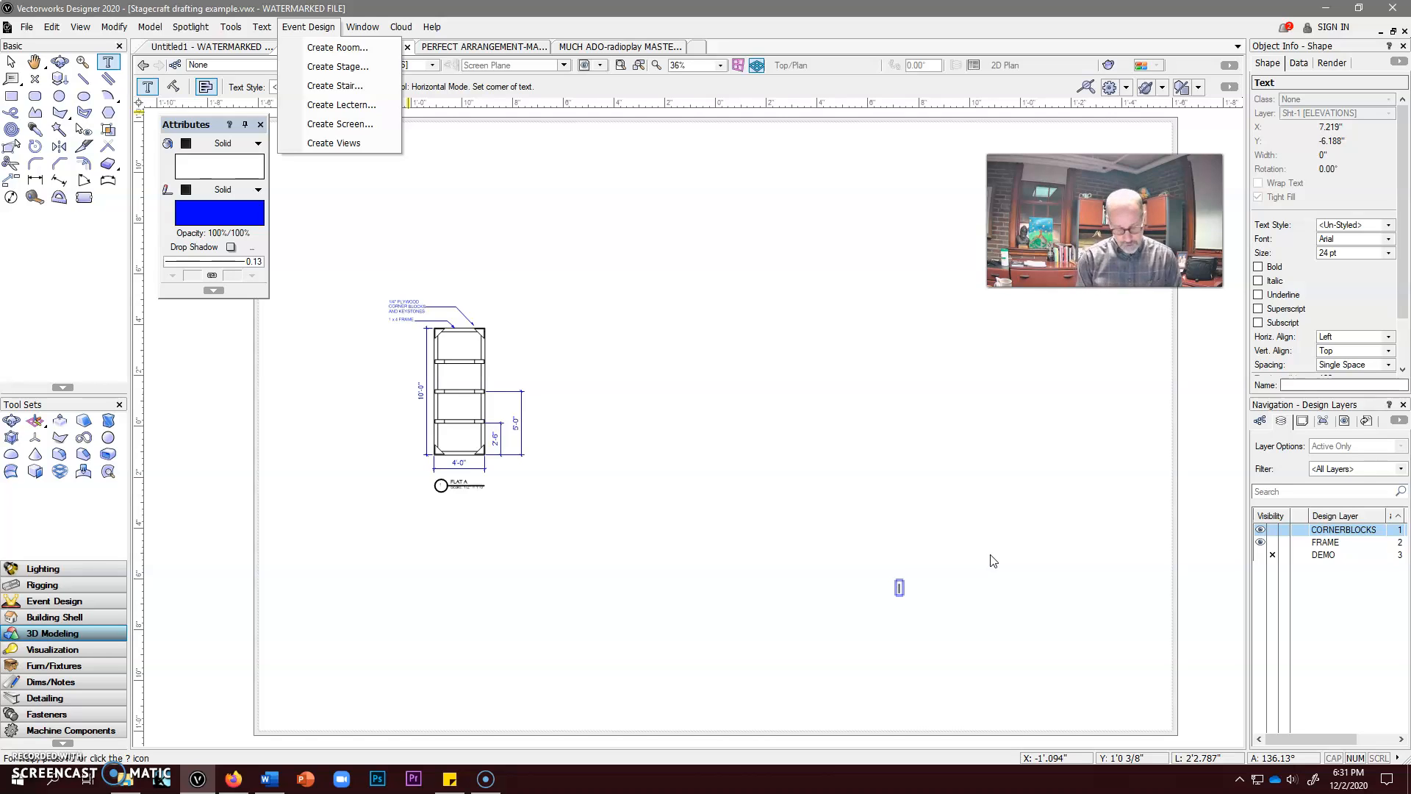
{"action": "key", "text": "BackSpace"}
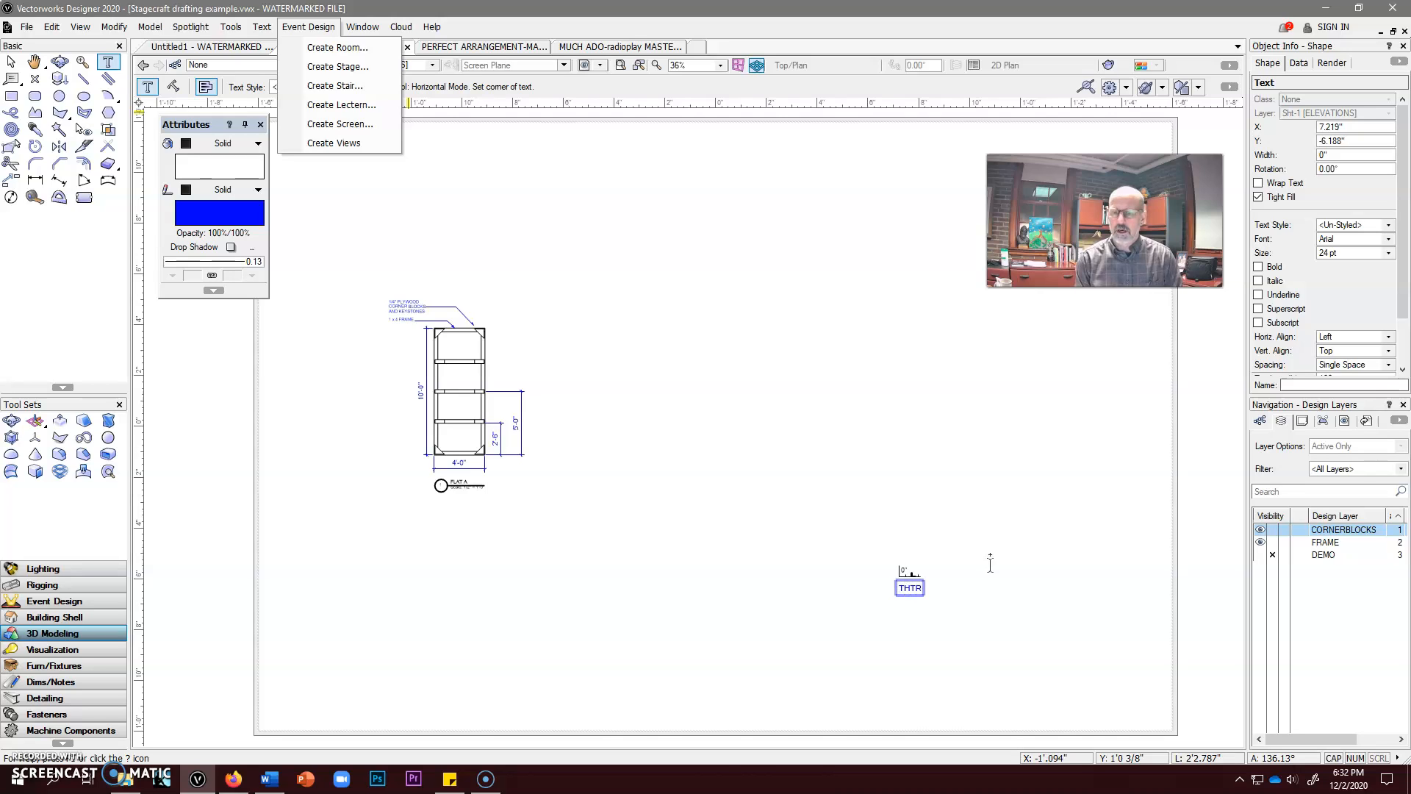
{"action": "type", "text": "TAGECRAFT"}
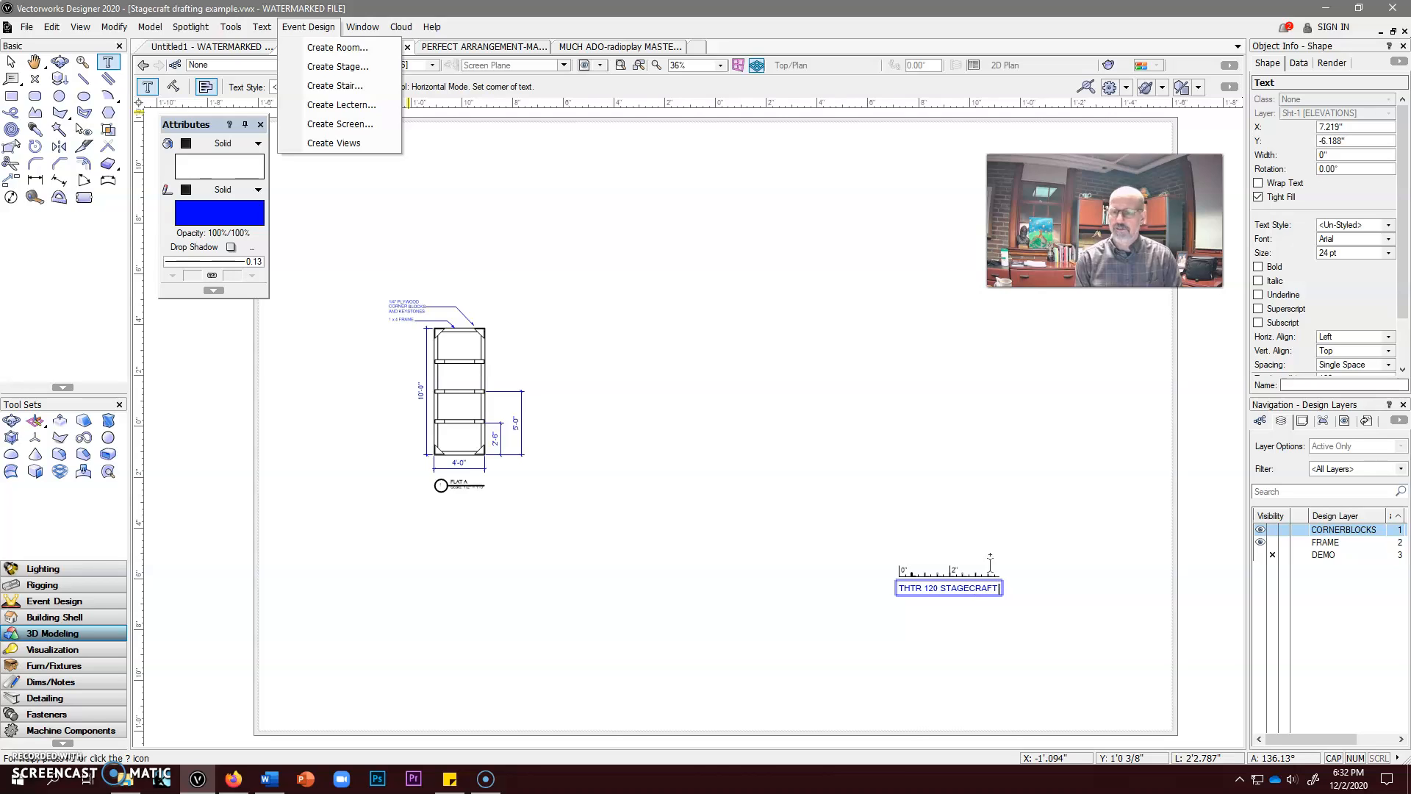
{"action": "left_click", "coordinate": [961, 628]}
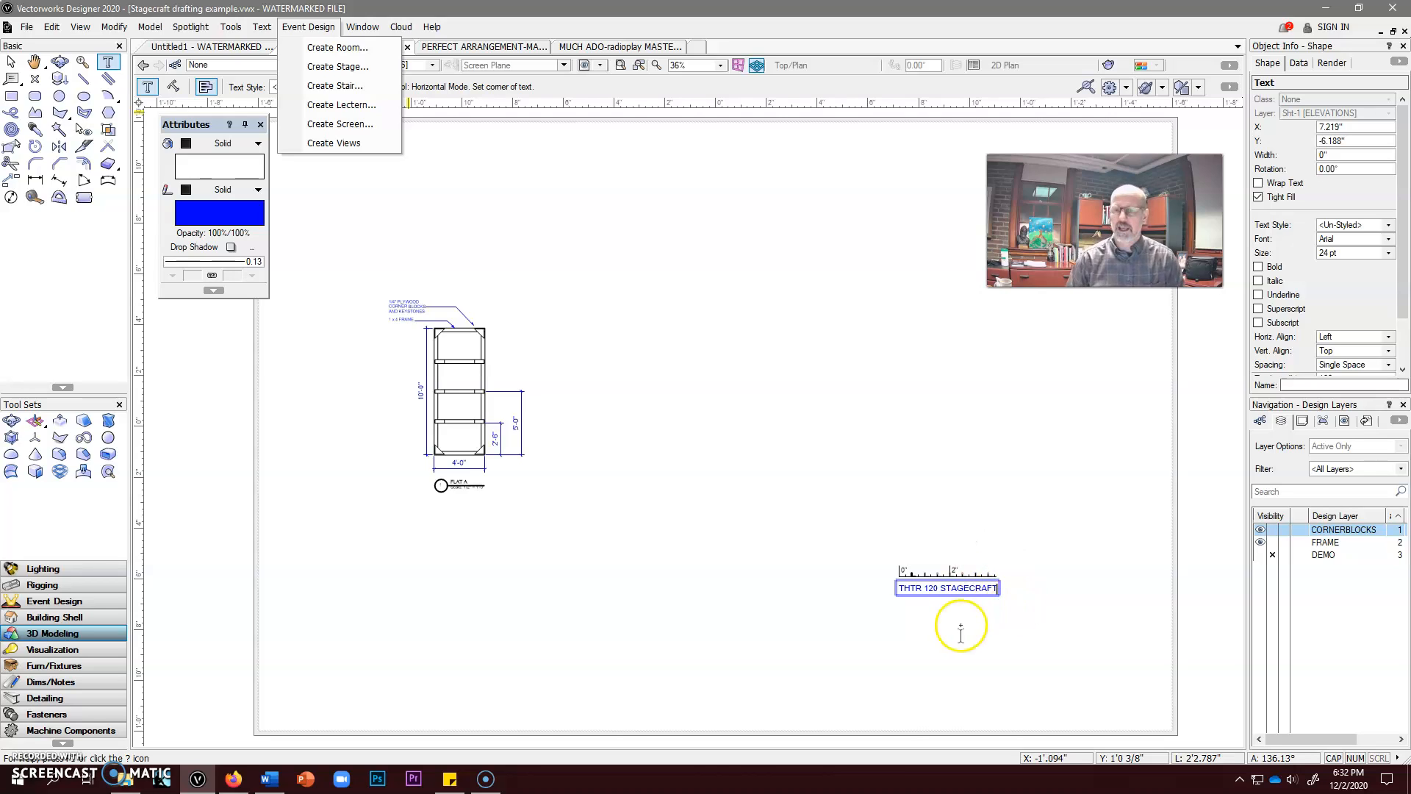
Change the pen colour of the THTR 120 STAGECRAFT text to black and deselect it
{"action": "scroll", "coordinate": [962, 596], "scroll_direction": "up", "scroll_amount": 1}
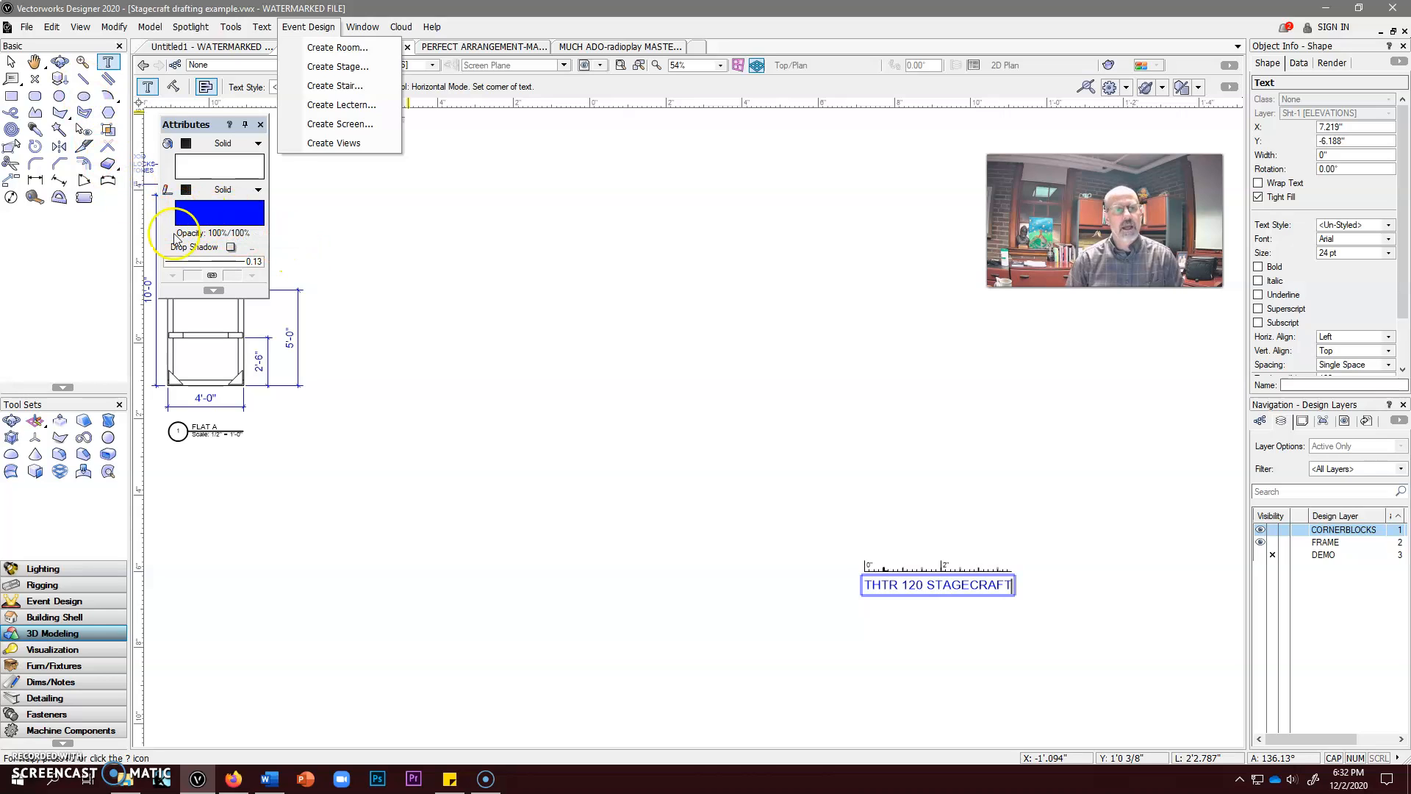
{"action": "left_click", "coordinate": [12, 63]}
{"action": "left_click", "coordinate": [230, 219]}
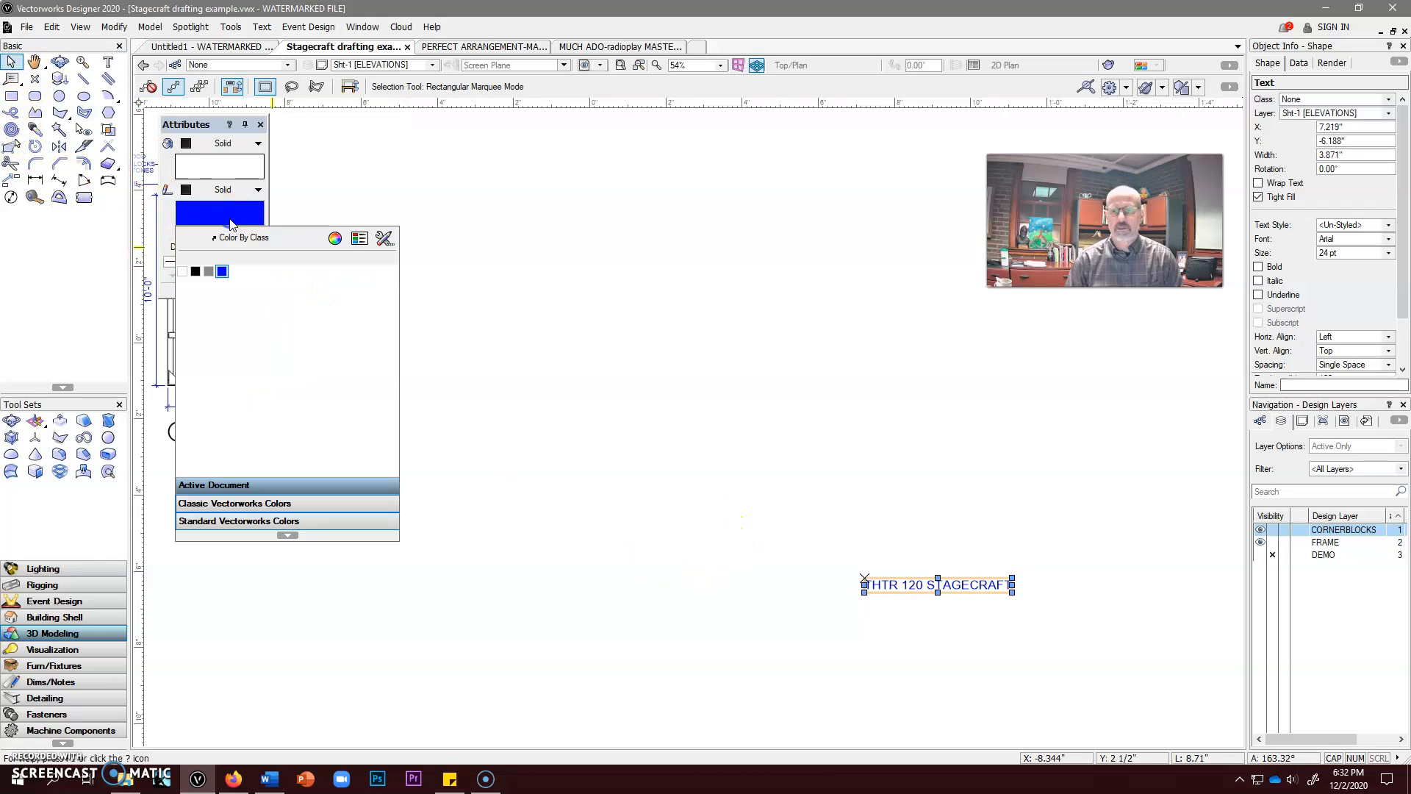
{"action": "left_click", "coordinate": [195, 271]}
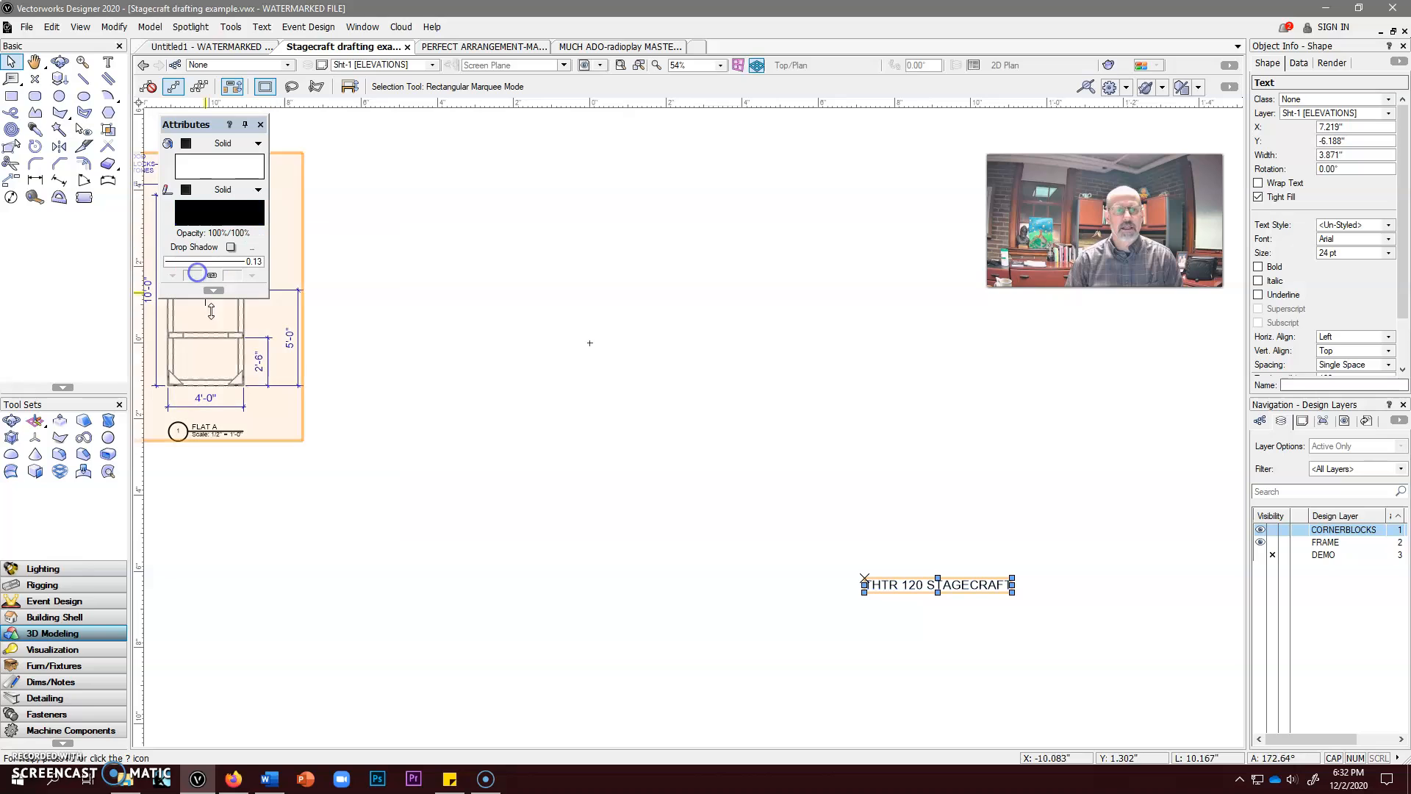
{"action": "scroll", "coordinate": [976, 628], "scroll_direction": "up", "scroll_amount": 1}
{"action": "scroll", "coordinate": [975, 629], "scroll_direction": "down", "scroll_amount": 1}
{"action": "left_click", "coordinate": [913, 628]}
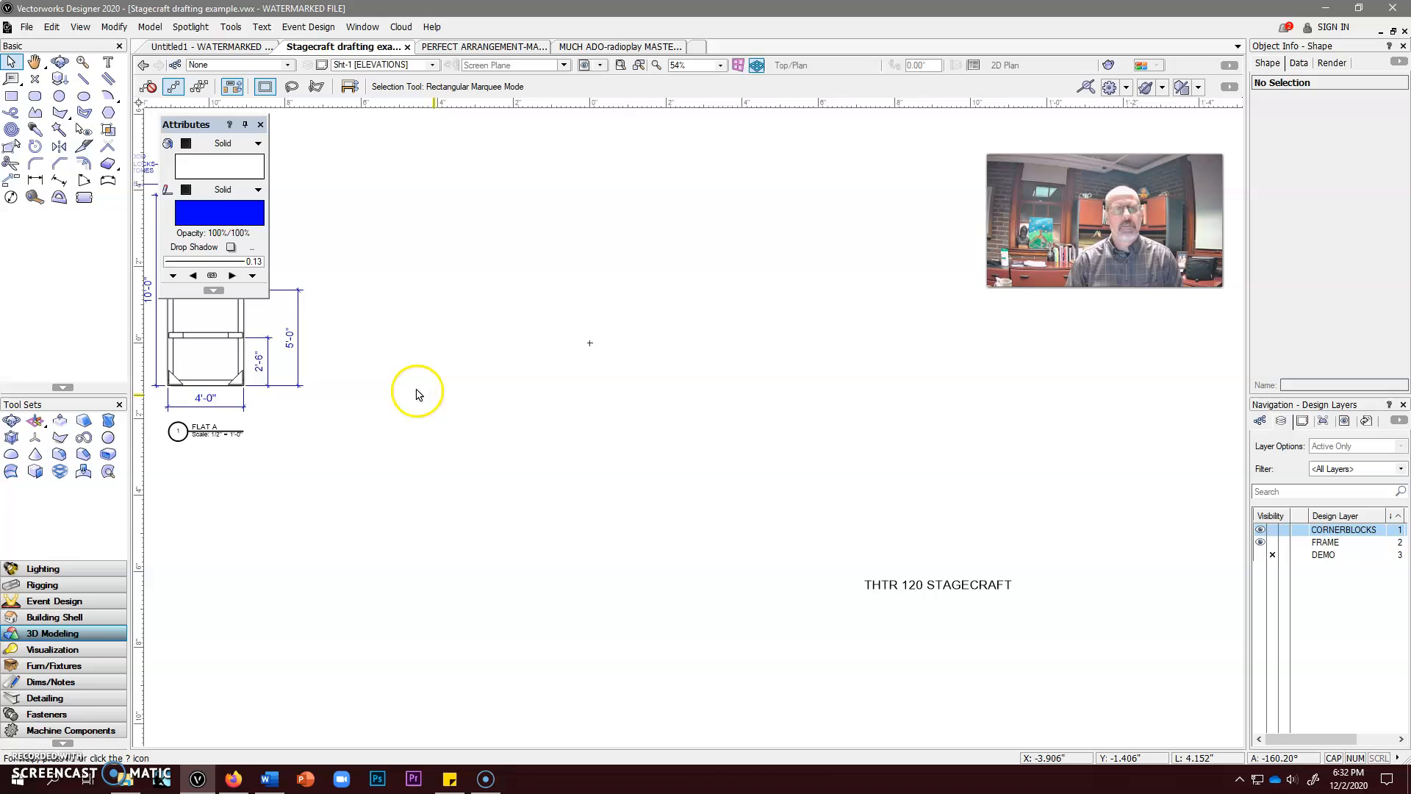
With nothing selected, set the default pen colour to black and the default text size to 28
{"action": "left_click", "coordinate": [203, 211]}
{"action": "left_click", "coordinate": [196, 271]}
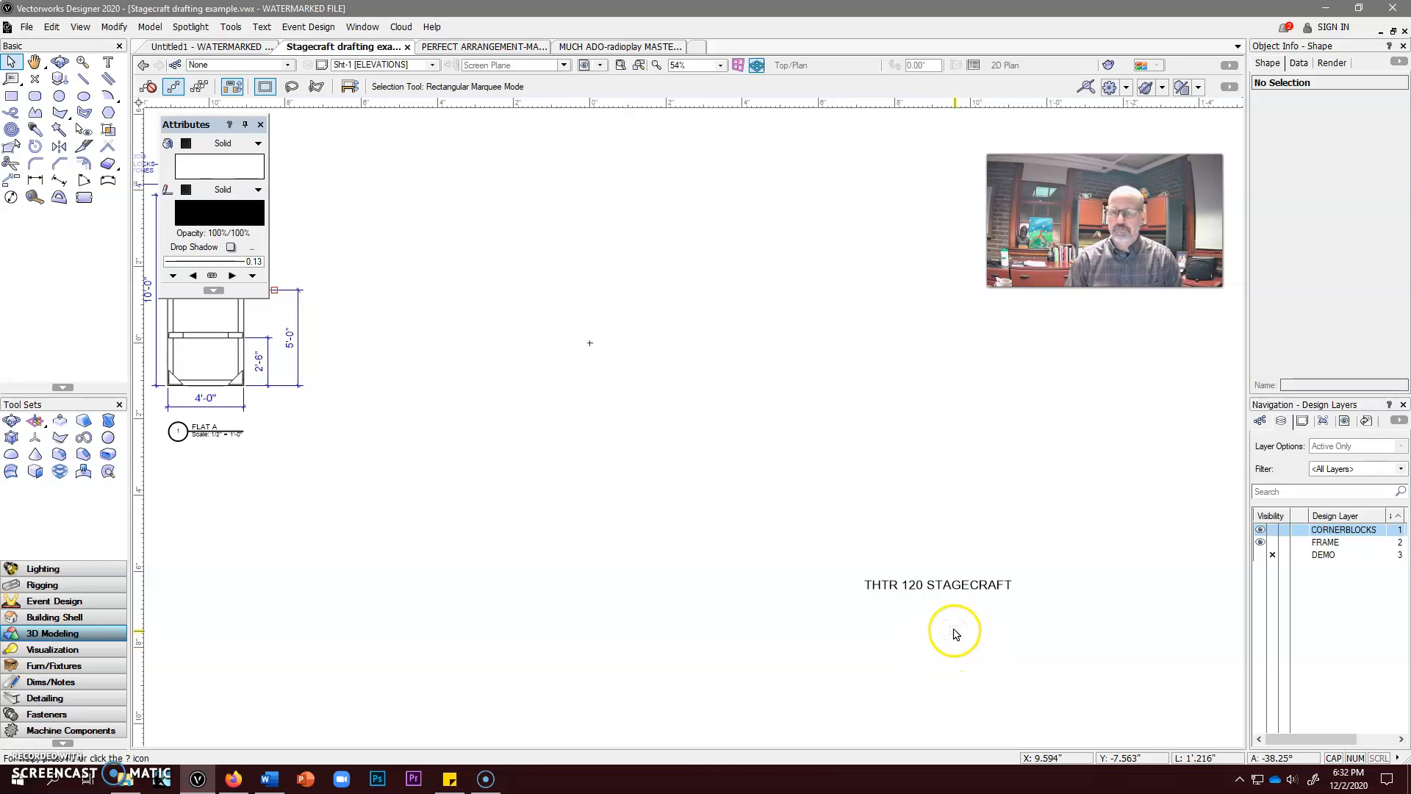
{"action": "left_click", "coordinate": [267, 28]}
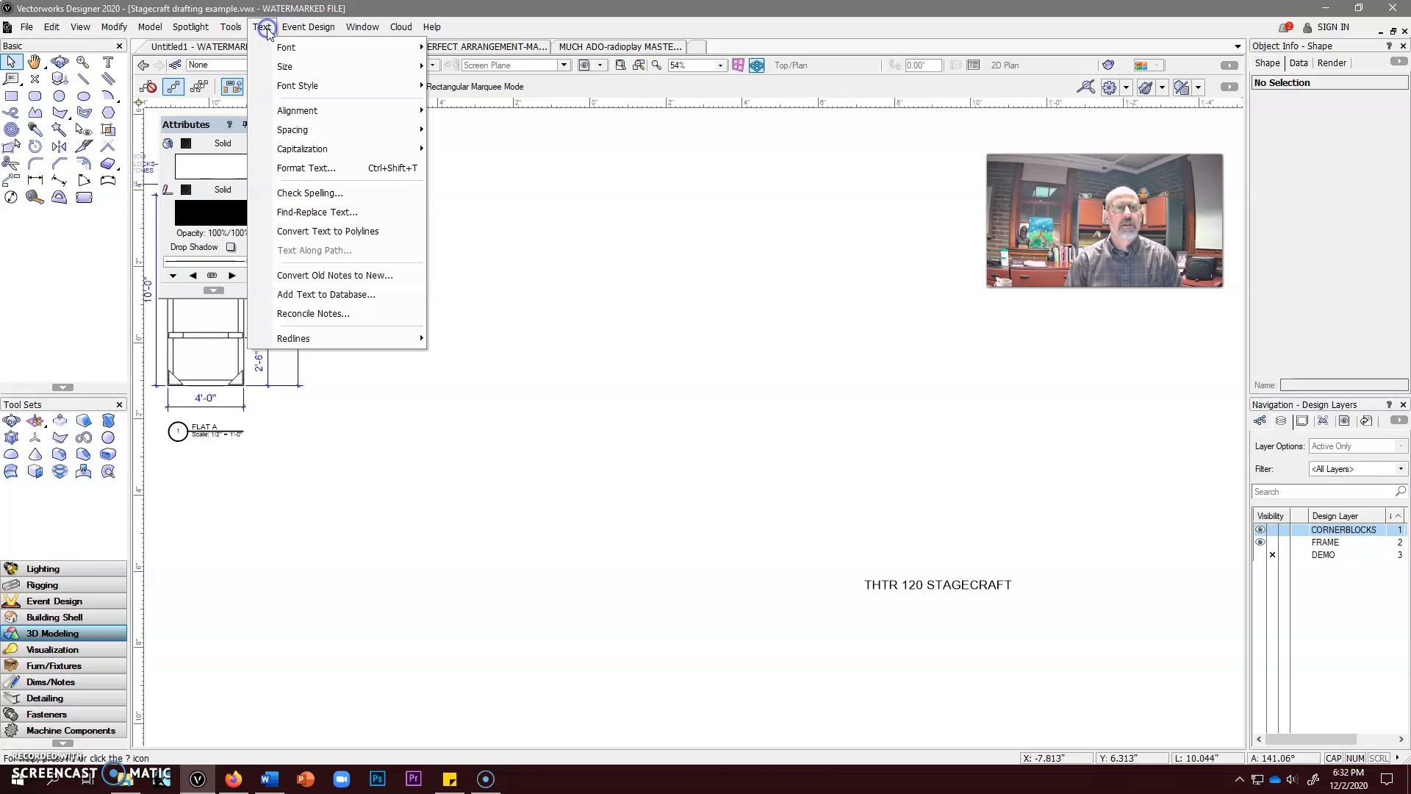
{"action": "mouse_move", "coordinate": [321, 70]}
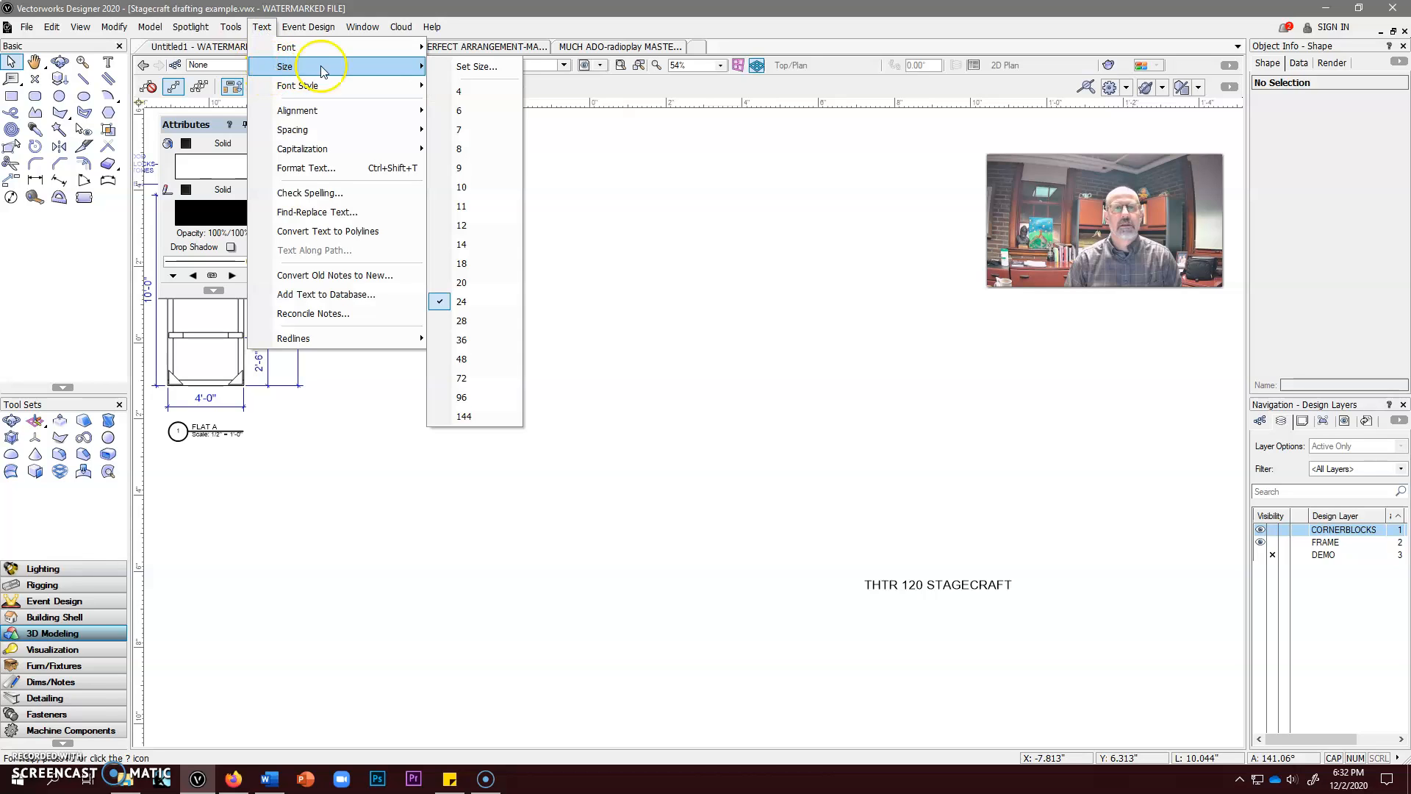
{"action": "left_click", "coordinate": [451, 323]}
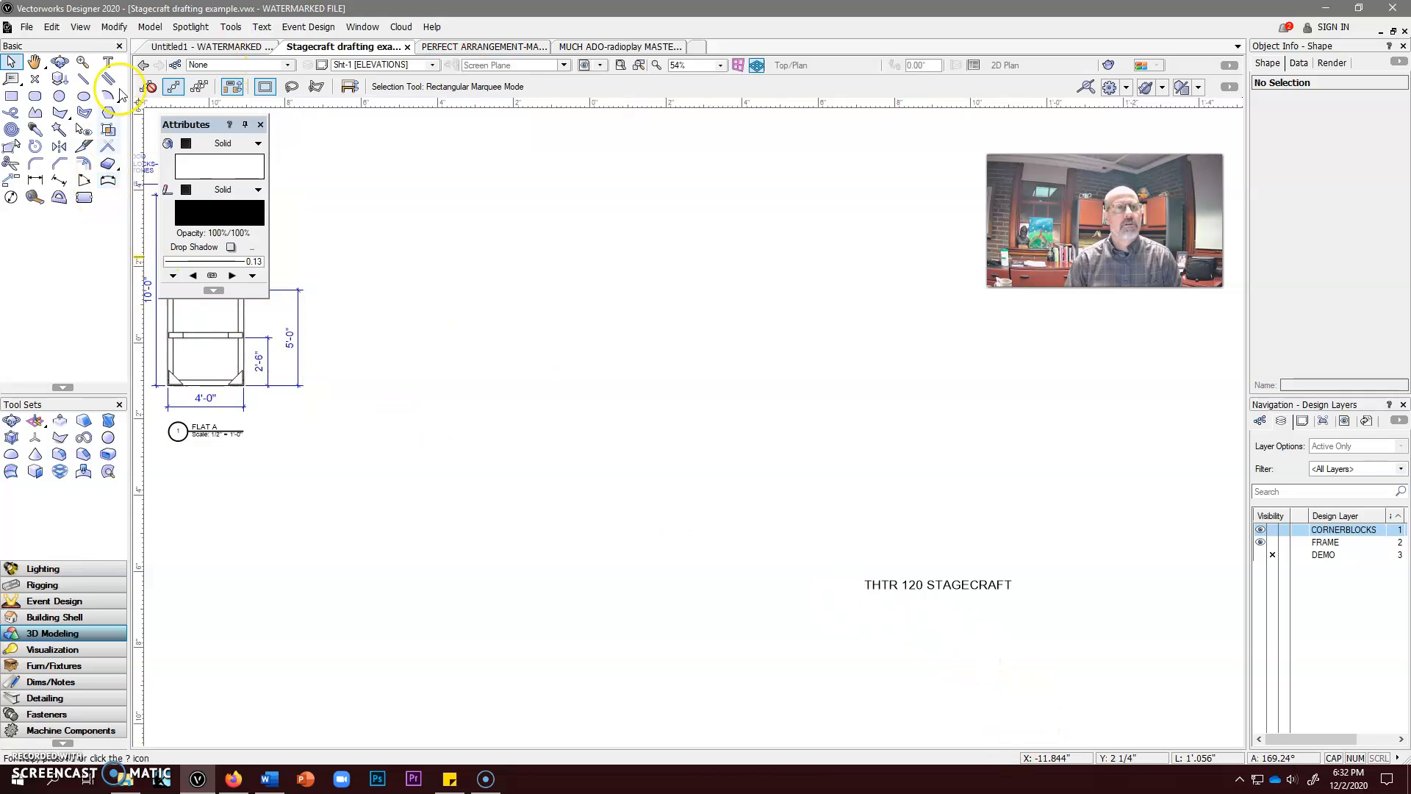
Add the text "ELEVATIONS" just below the THTR 120 STAGECRAFT line
{"action": "left_click", "coordinate": [108, 63]}
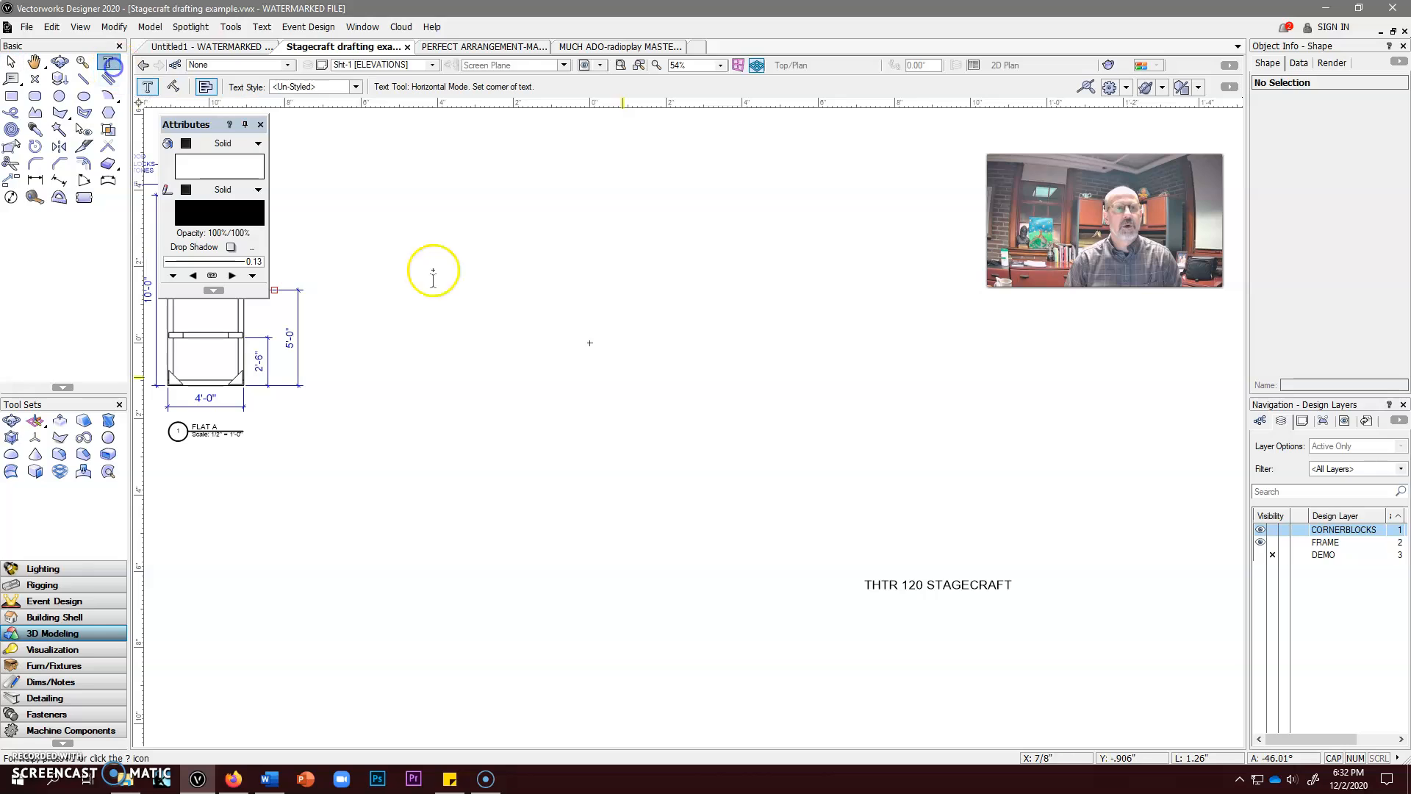
{"action": "left_click", "coordinate": [945, 610]}
{"action": "type", "text": "ELEV"}
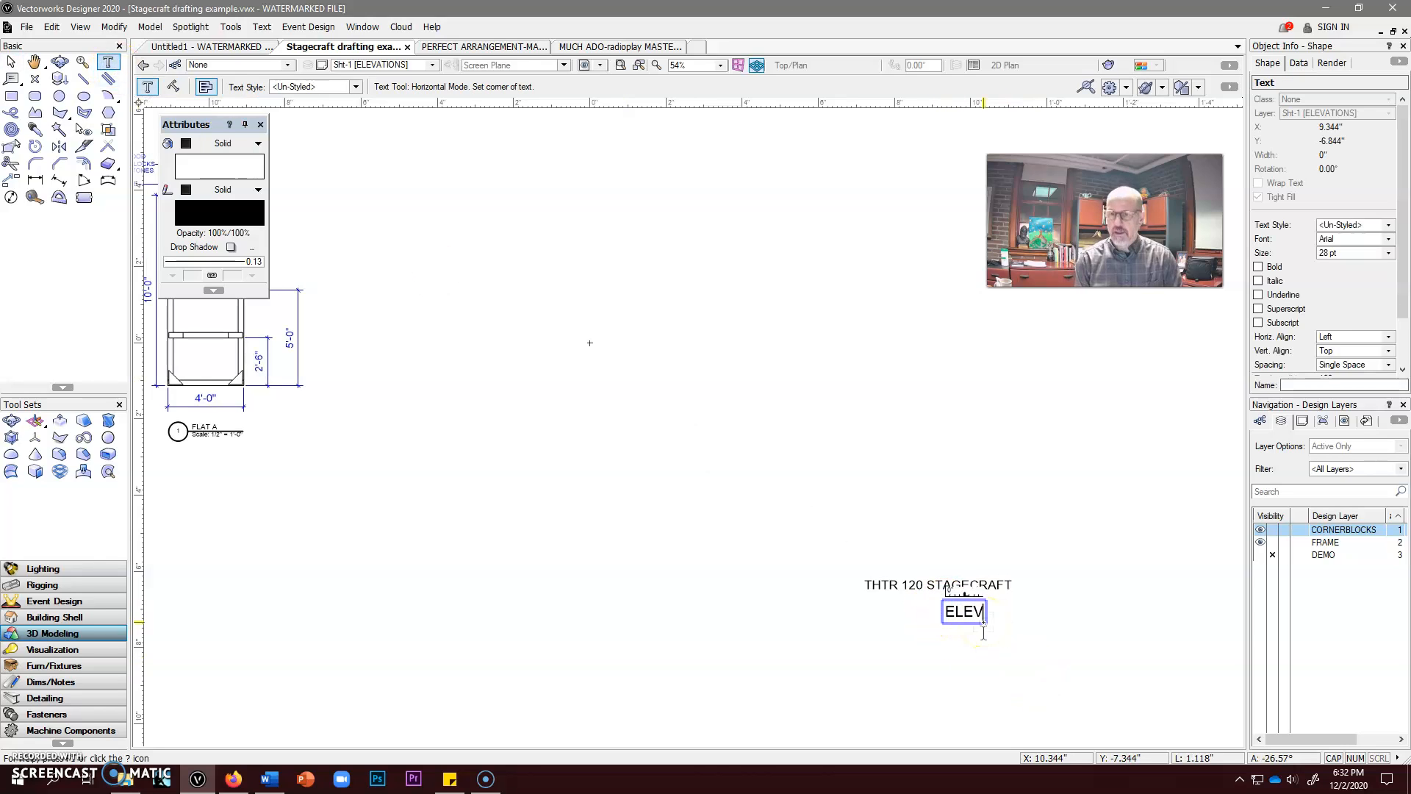
{"action": "type", "text": "ATIONS"}
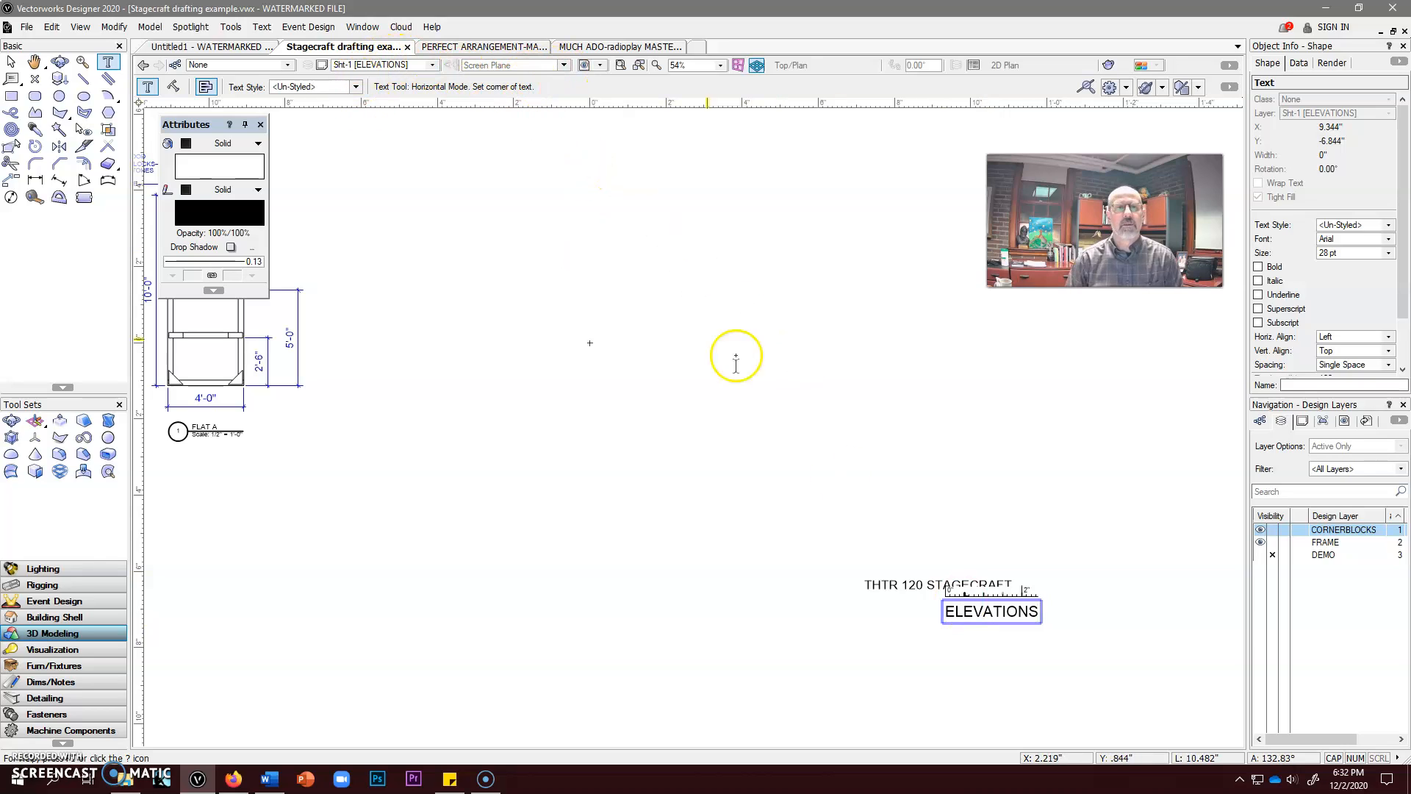
Make the ELEVATIONS title text bold
{"action": "left_click_drag", "start_coordinate": [1035, 609], "coordinate": [946, 610]}
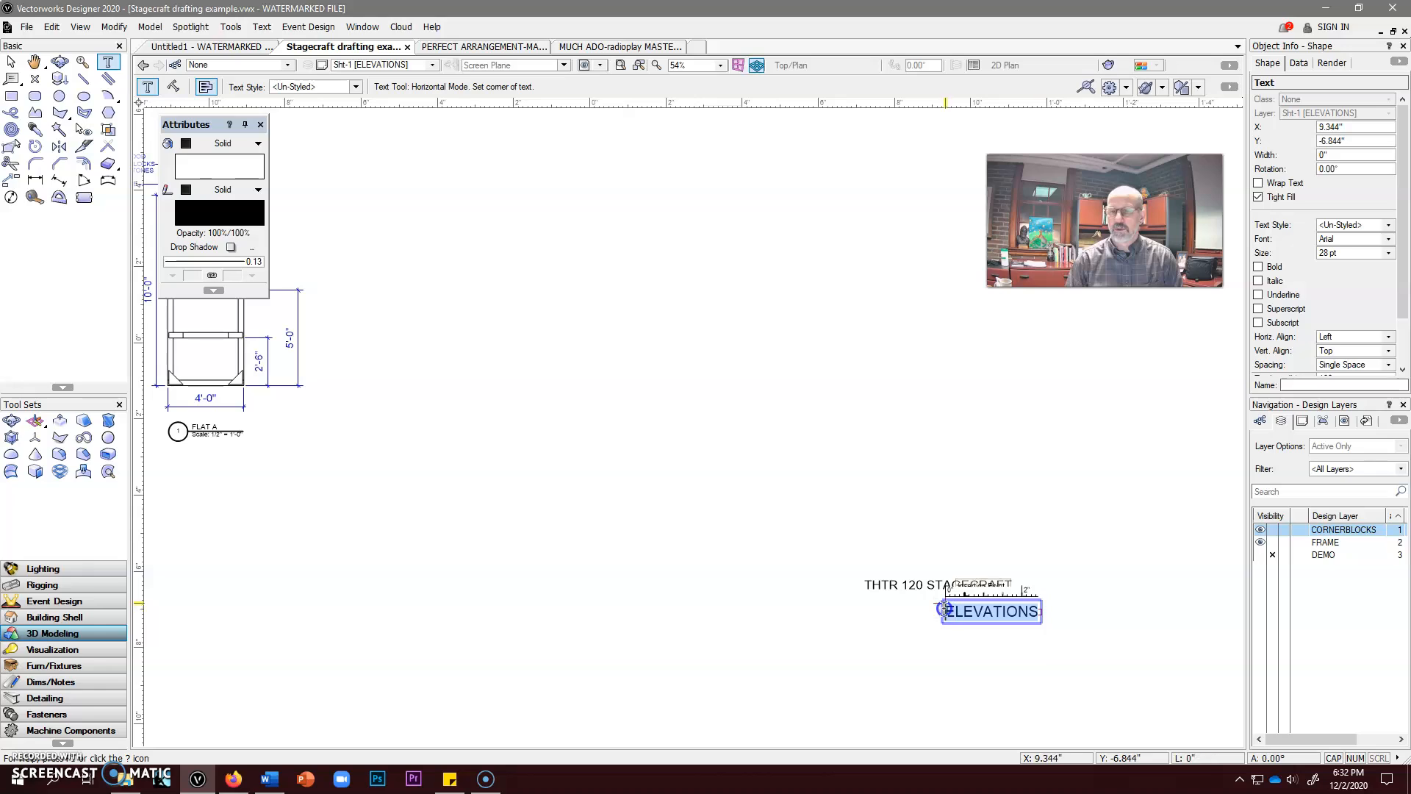
{"action": "left_click", "coordinate": [262, 27]}
{"action": "mouse_move", "coordinate": [284, 71]}
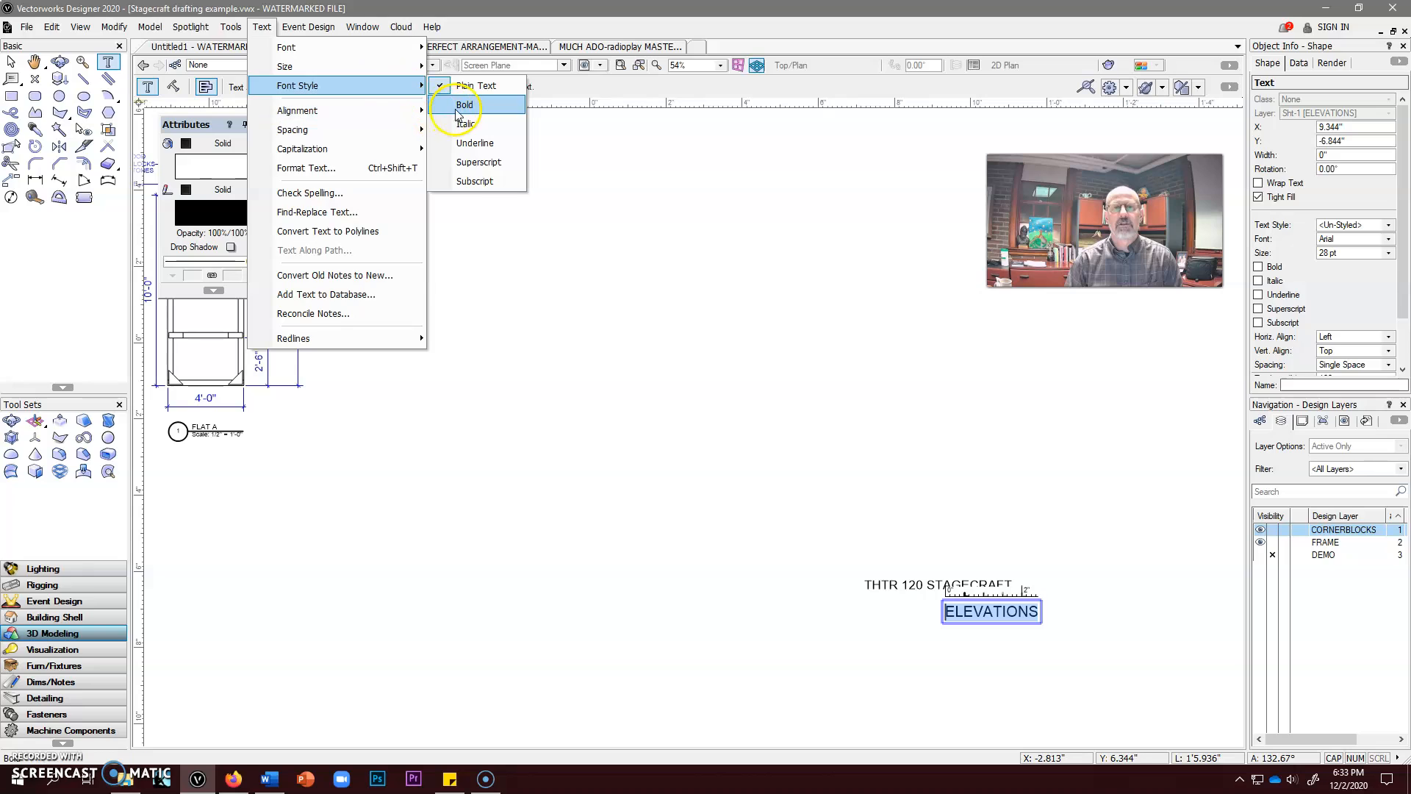
{"action": "left_click", "coordinate": [461, 105]}
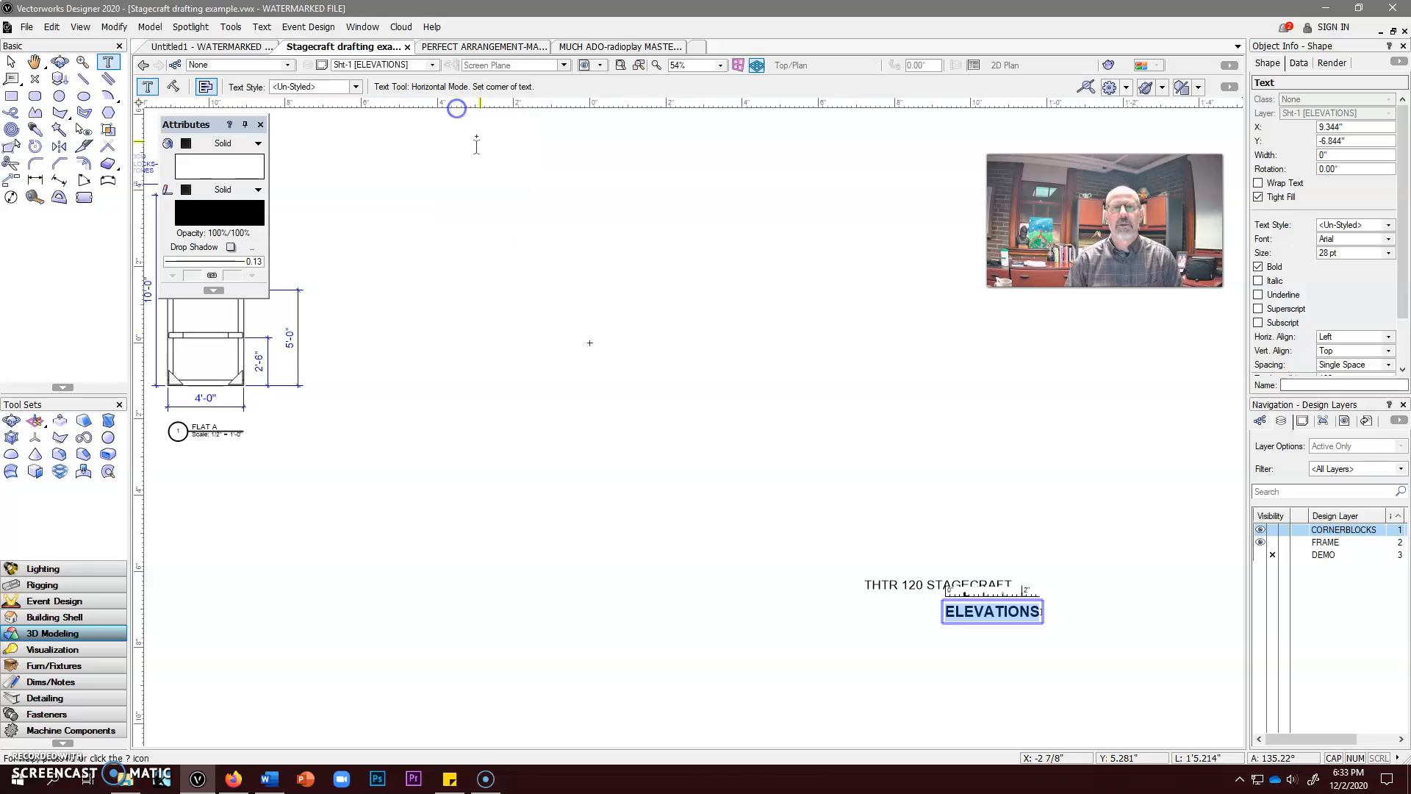
Move the ELEVATIONS text so it sits roughly centred below THTR 120 STAGECRAFT with a small gap, and deselect it
{"action": "left_click", "coordinate": [9, 61]}
{"action": "left_click_drag", "start_coordinate": [995, 608], "coordinate": [939, 601]}
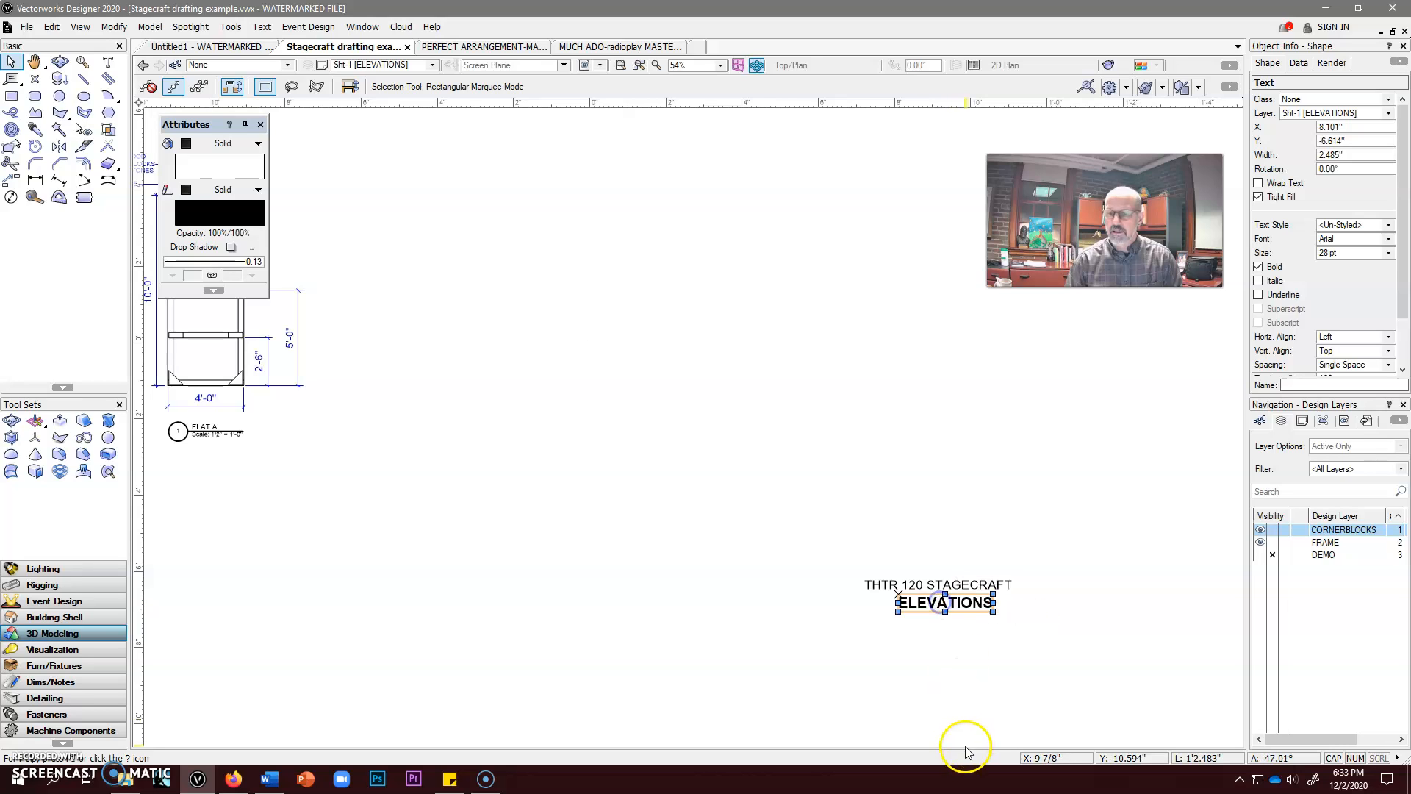
{"action": "scroll", "coordinate": [930, 588], "scroll_direction": "up", "scroll_amount": 2}
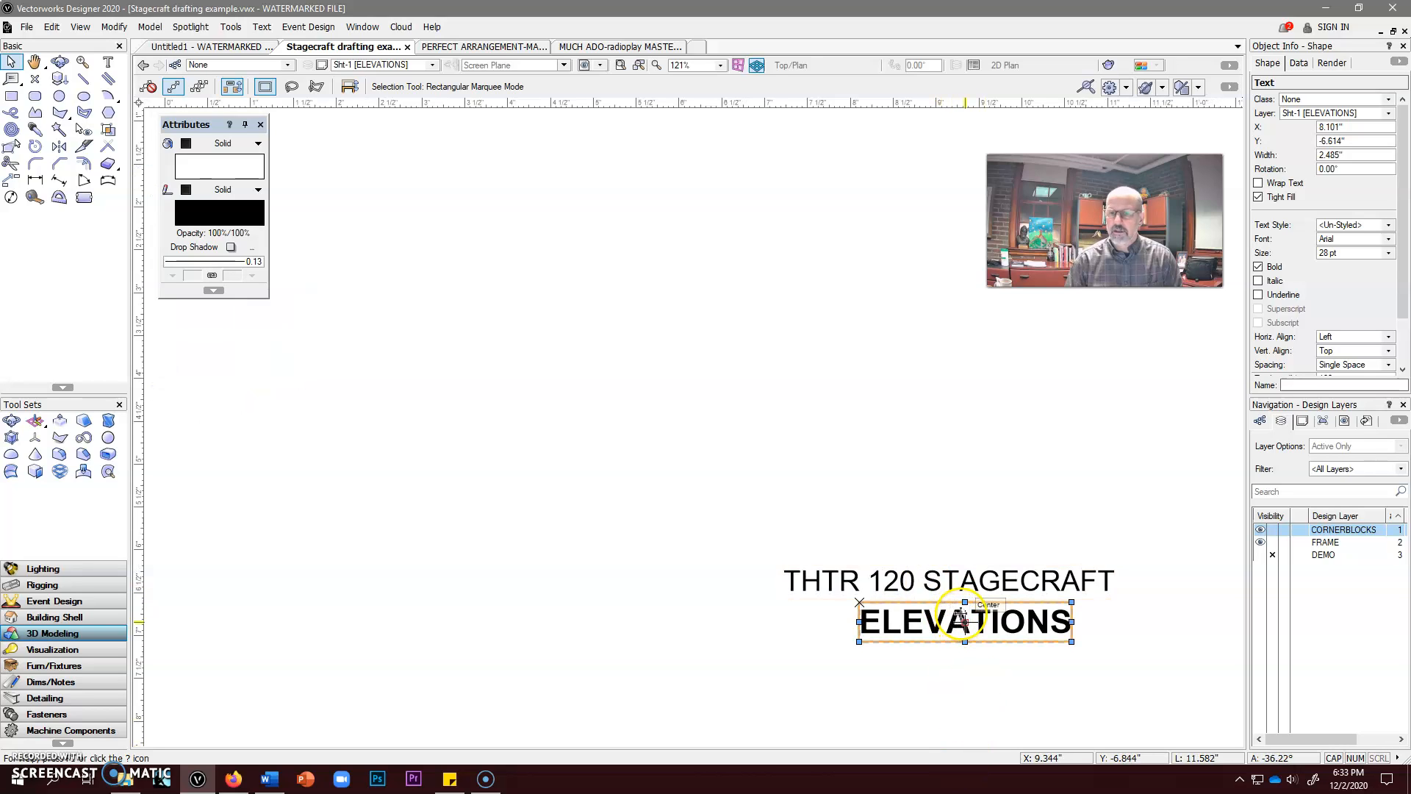
{"action": "mouse_move", "coordinate": [959, 620]}
{"action": "left_mouse_down"}
{"action": "mouse_move", "coordinate": [952, 642]}
{"action": "mouse_move", "coordinate": [965, 634]}
{"action": "left_mouse_up"}
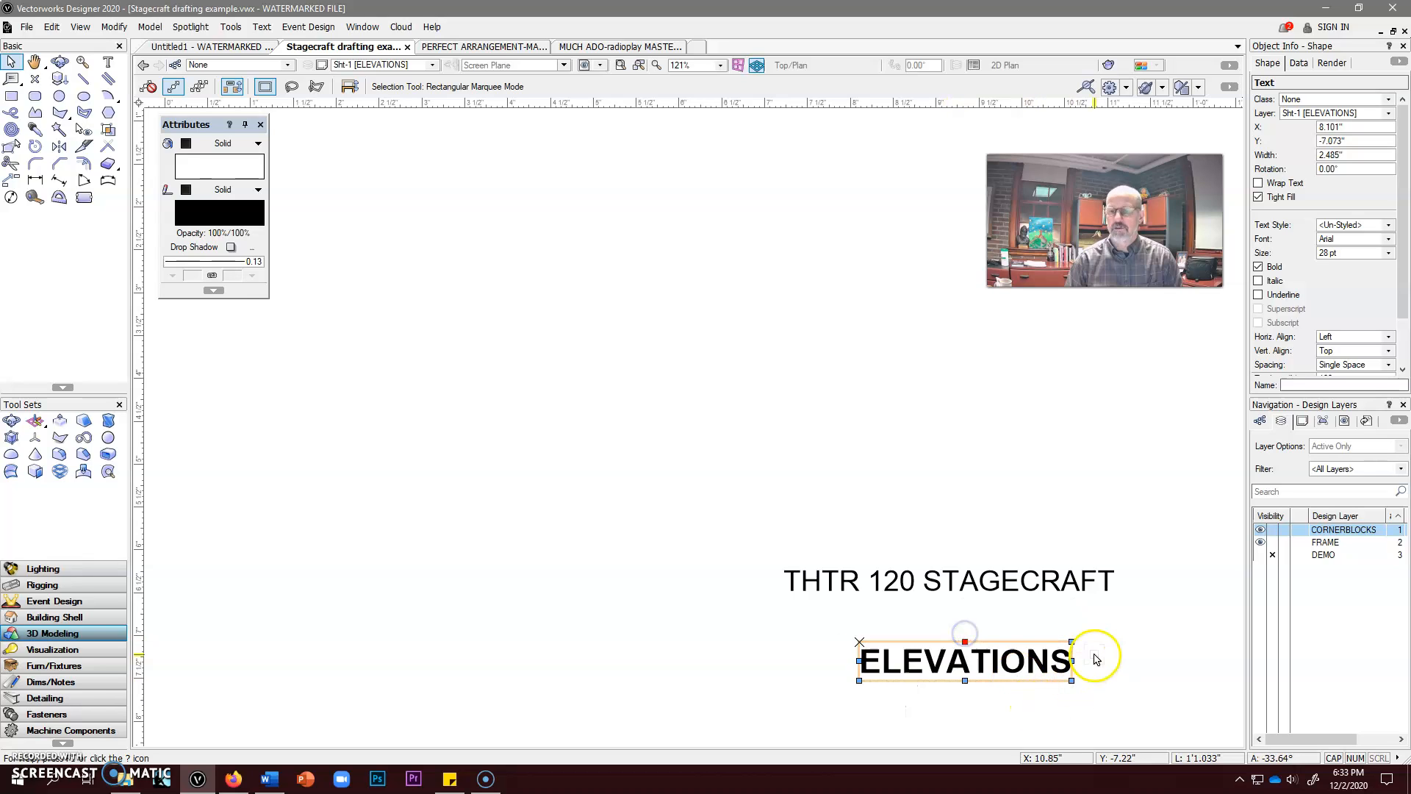
{"action": "scroll", "coordinate": [1088, 632], "scroll_direction": "down", "scroll_amount": 2}
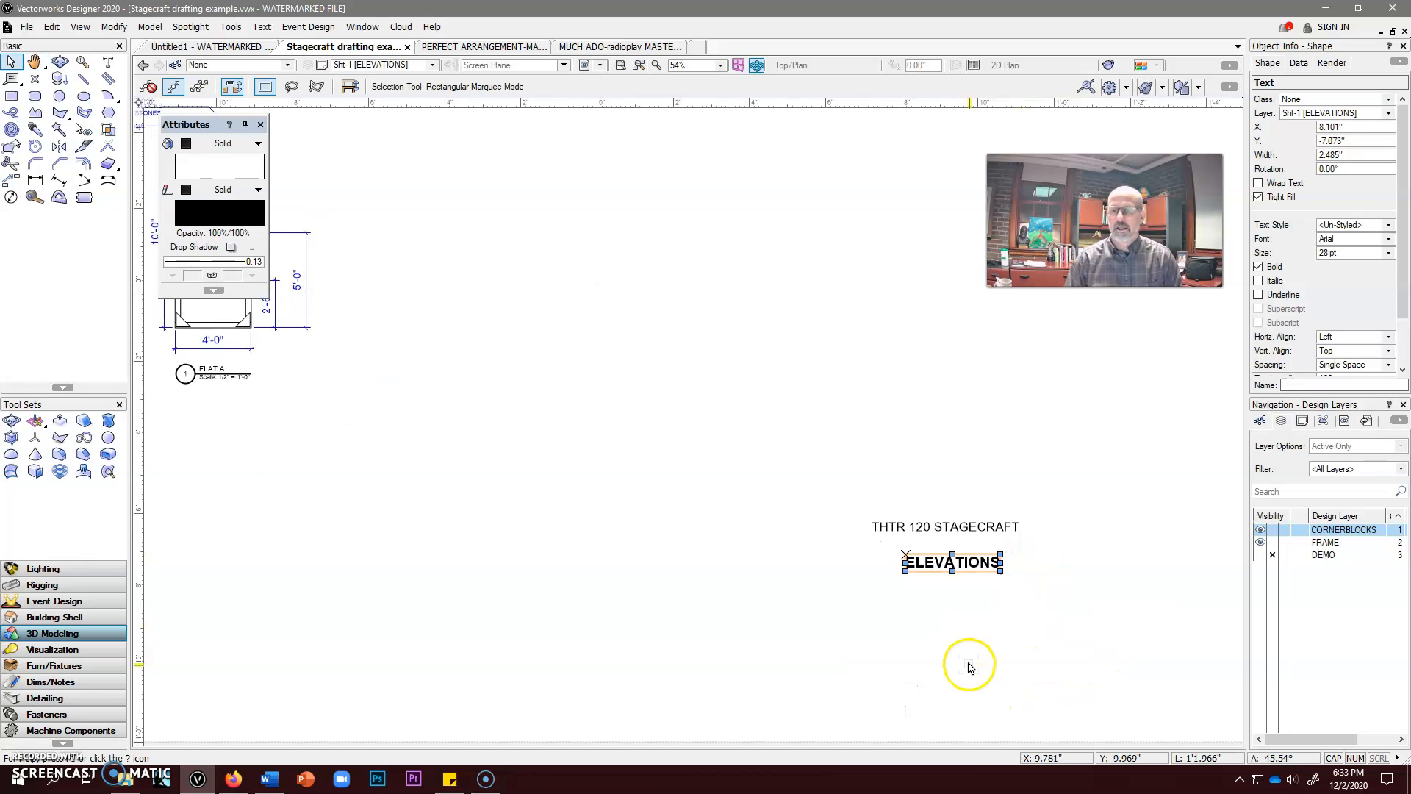
{"action": "left_click", "coordinate": [972, 647]}
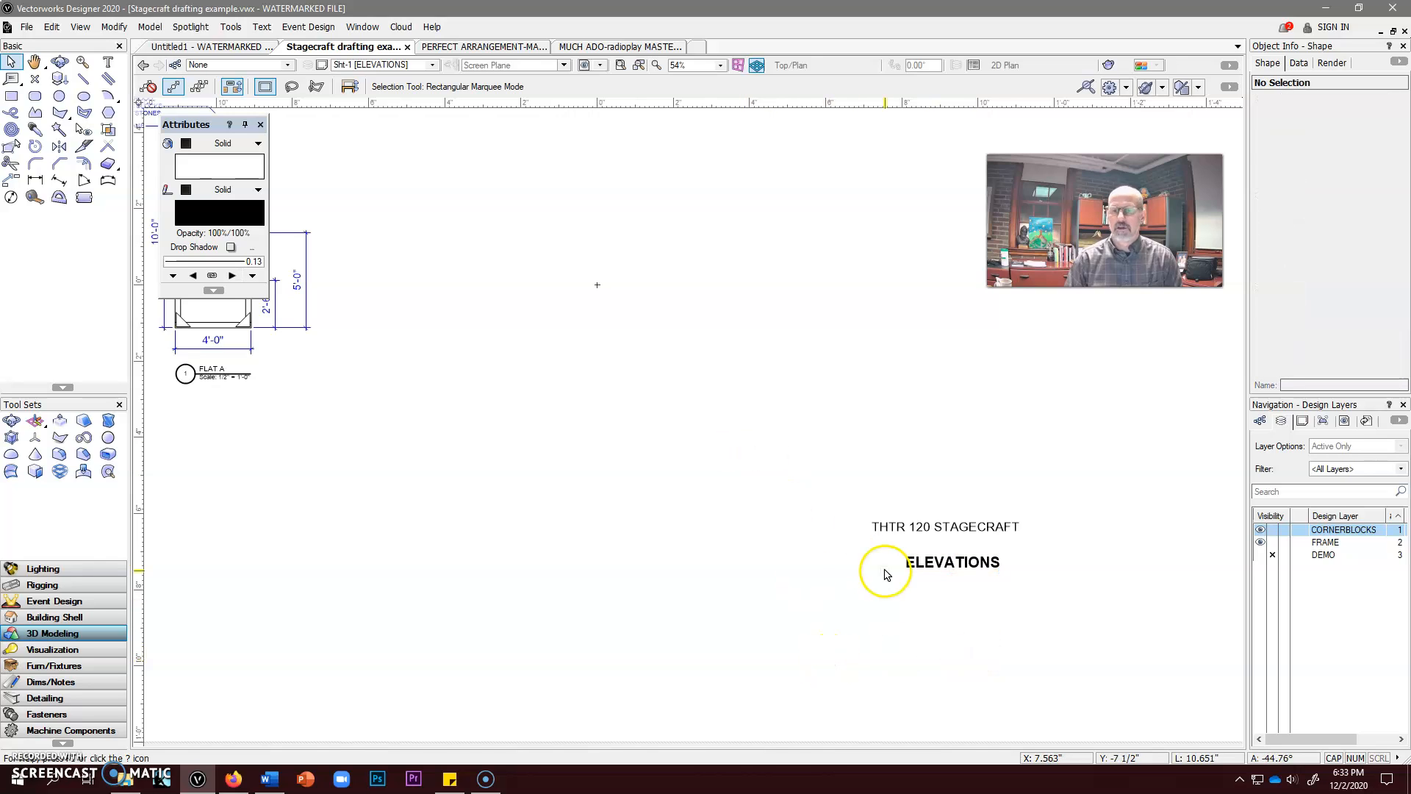
With nothing selected, set the default text size to 20
{"action": "left_click", "coordinate": [108, 61]}
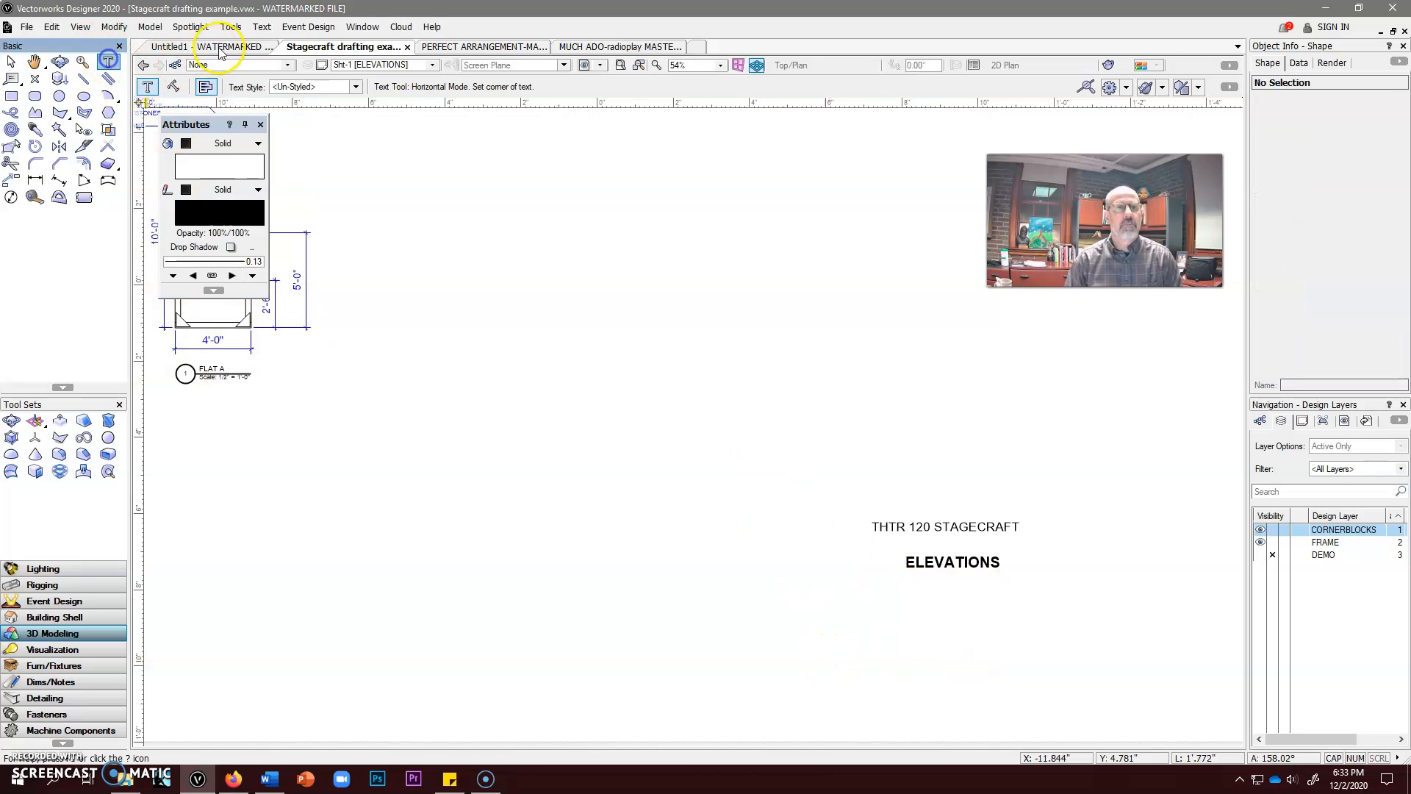
{"action": "left_click", "coordinate": [11, 62]}
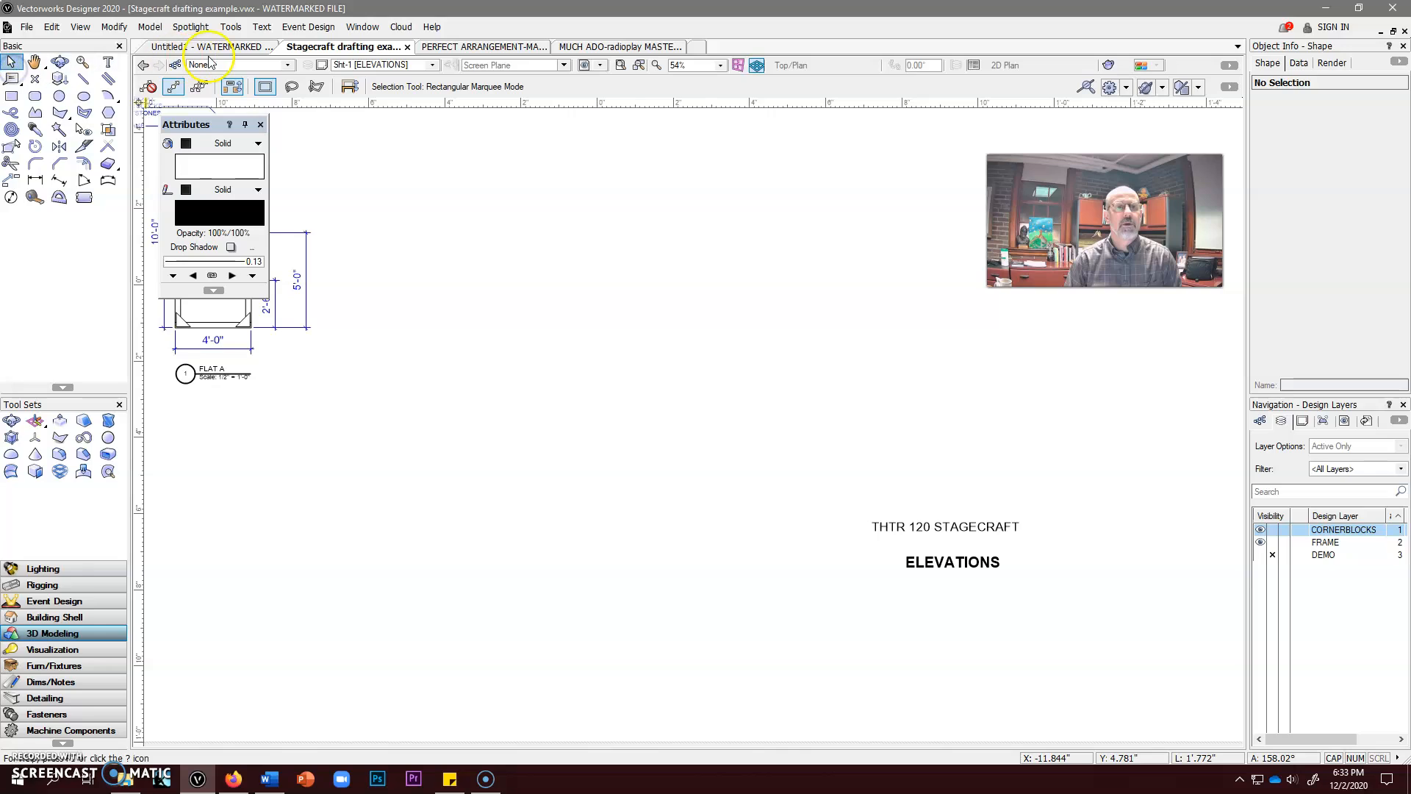
{"action": "left_click", "coordinate": [261, 29]}
{"action": "mouse_move", "coordinate": [278, 73]}
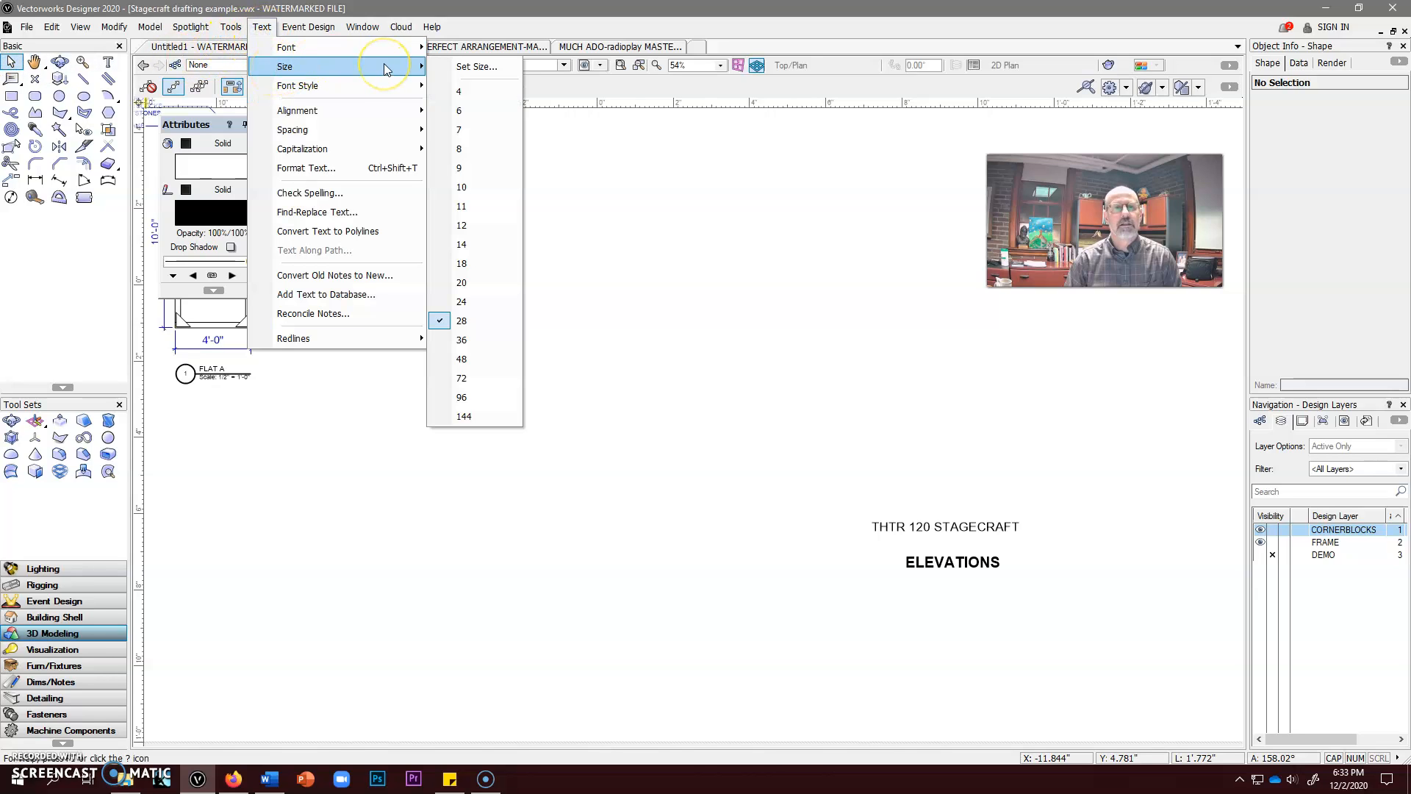
{"action": "left_click", "coordinate": [461, 282]}
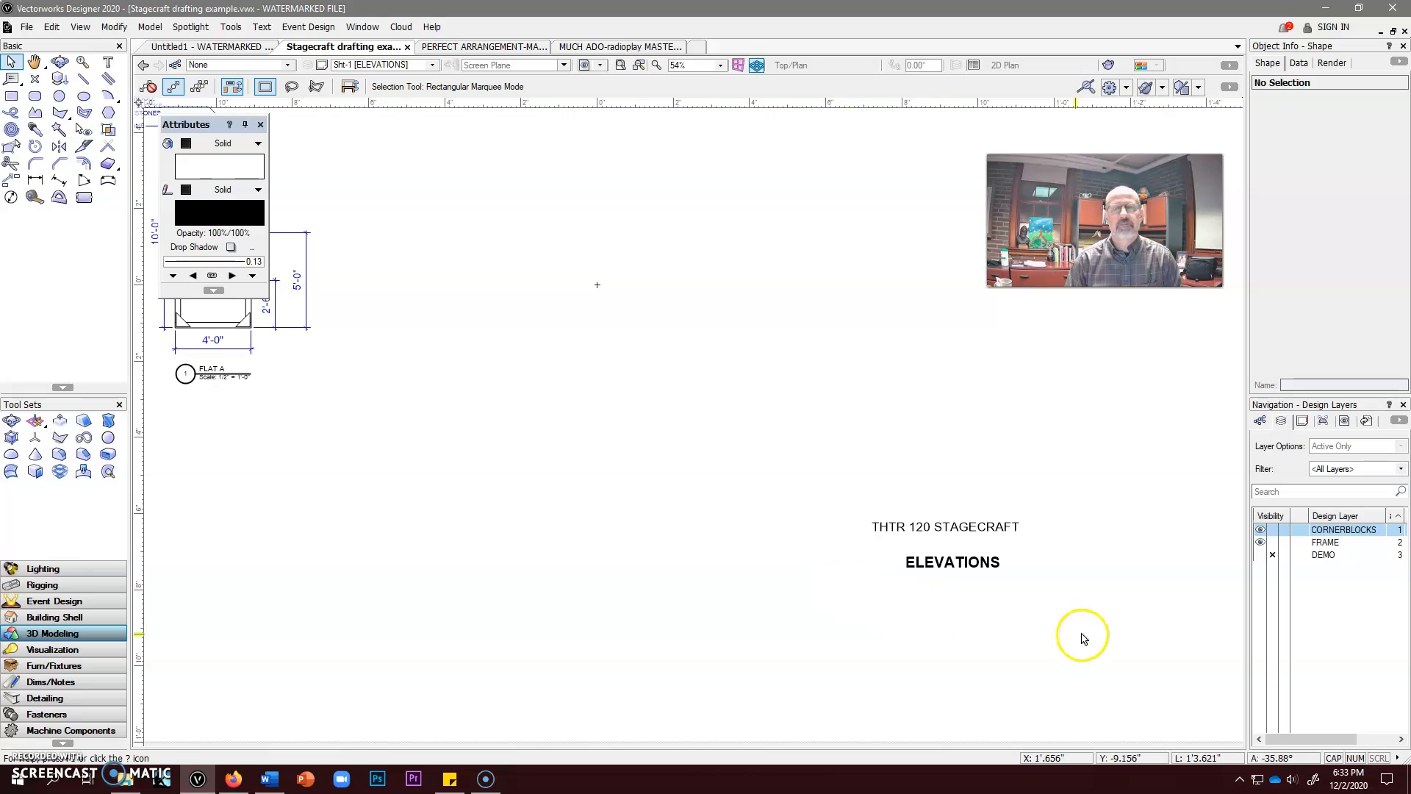
Add a two-line text block below ELEVATIONS reading "DRAWN BY:" with the drafter's full name, and "DATE: 12/2/2020"
{"action": "left_click", "coordinate": [108, 62]}
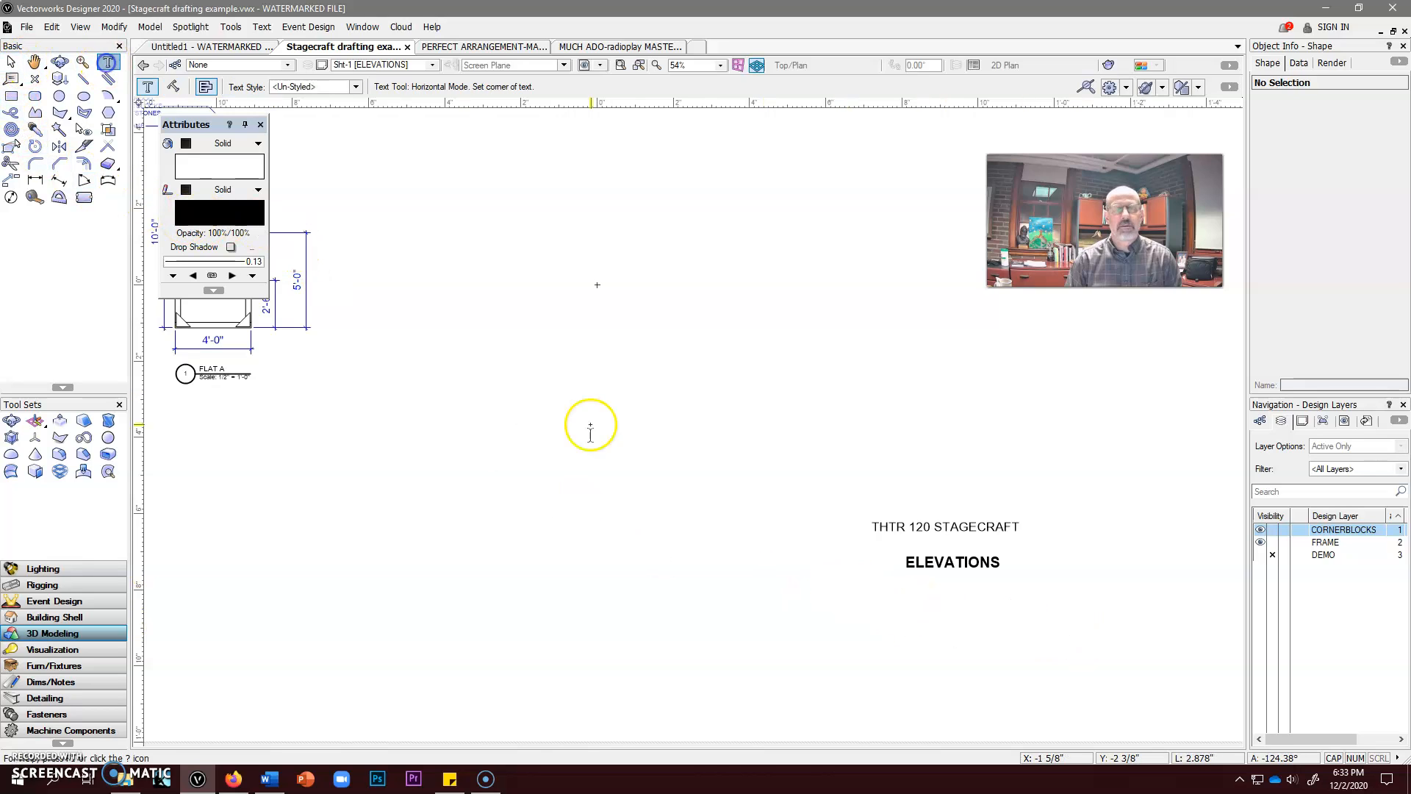
{"action": "left_click", "coordinate": [858, 597]}
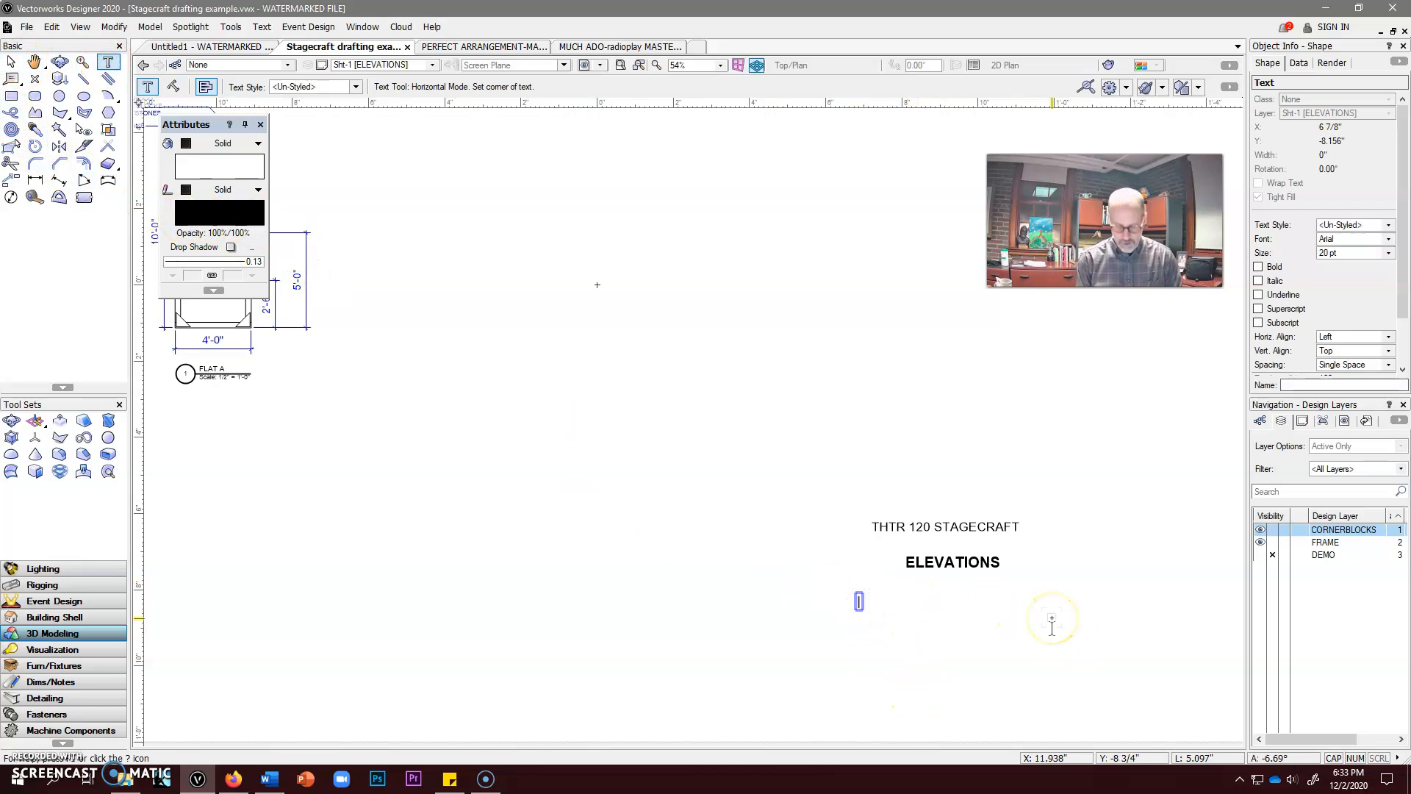
{"action": "type", "text": "DRAW"}
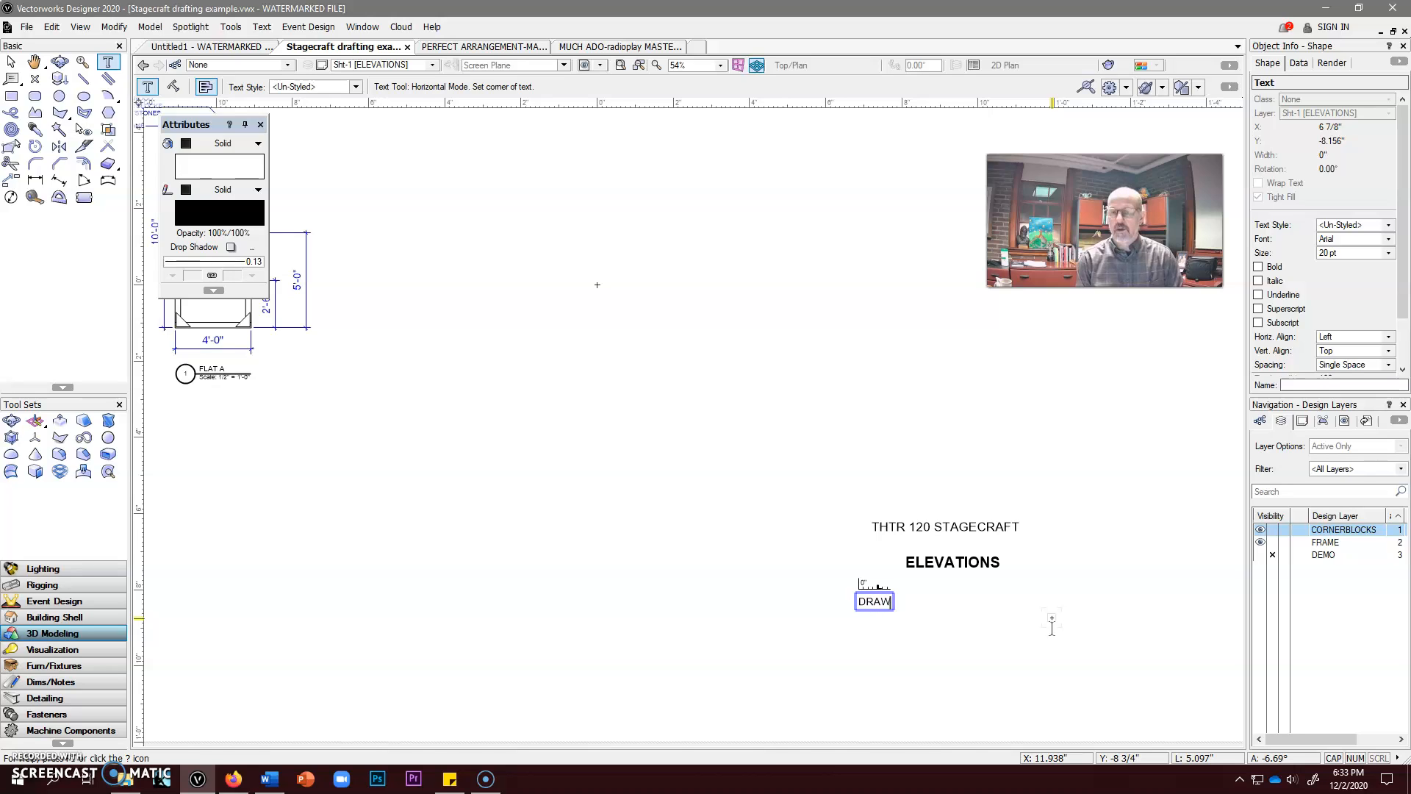
{"action": "type", "text": "N BY: BR"}
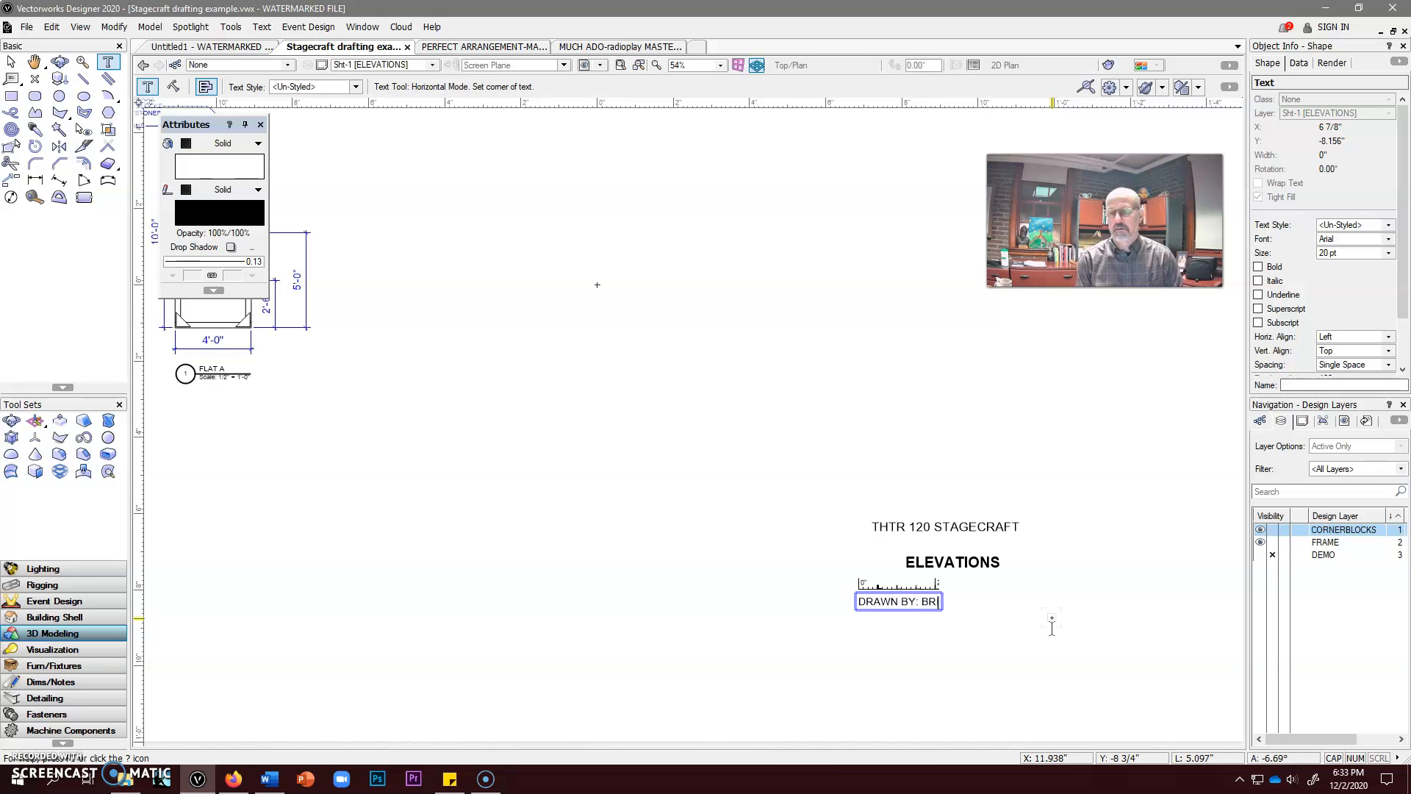
{"action": "type", "text": "IAN JONES"}
{"action": "key", "text": "Return"}
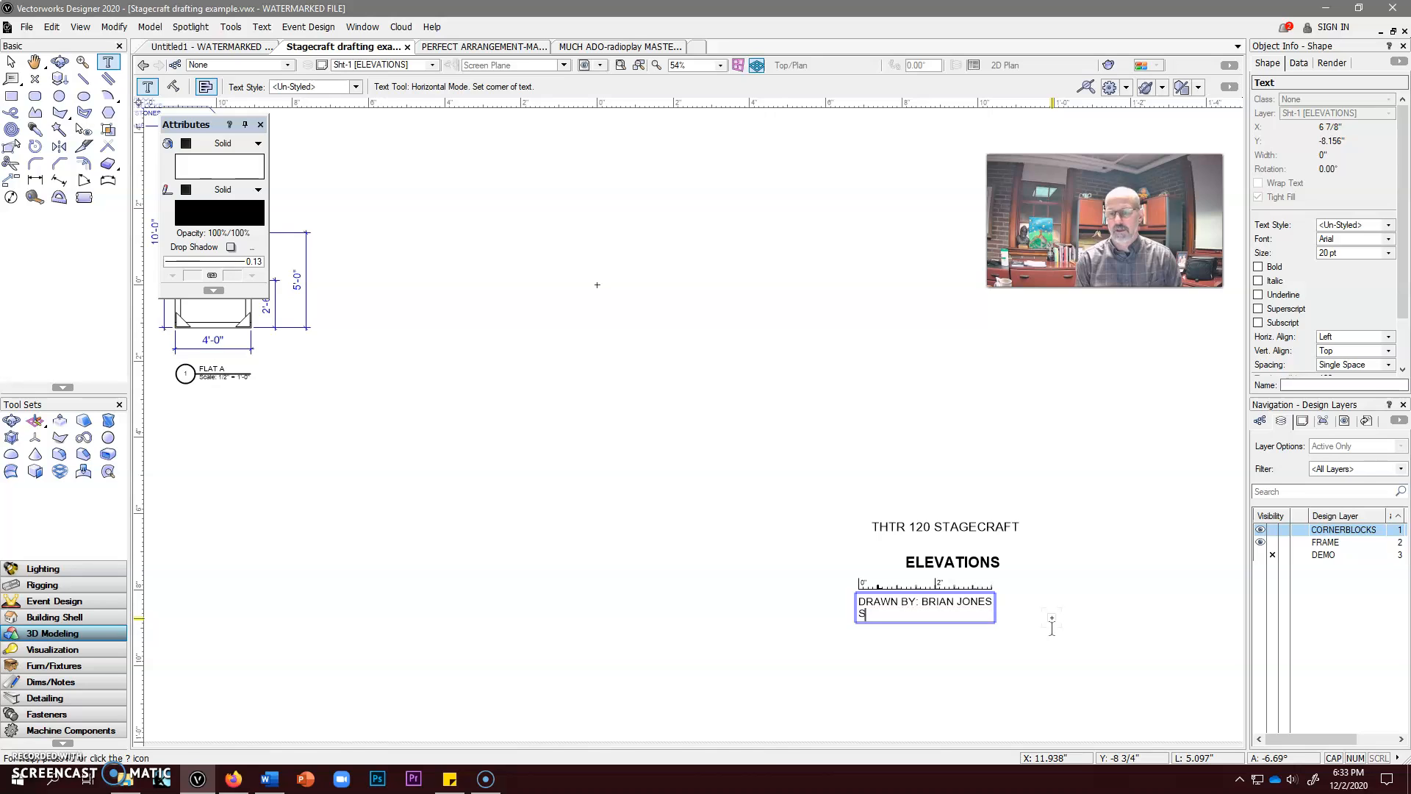
{"action": "key", "text": "BackSpace"}
{"action": "type", "text": "DATE: 12/2/2020"}
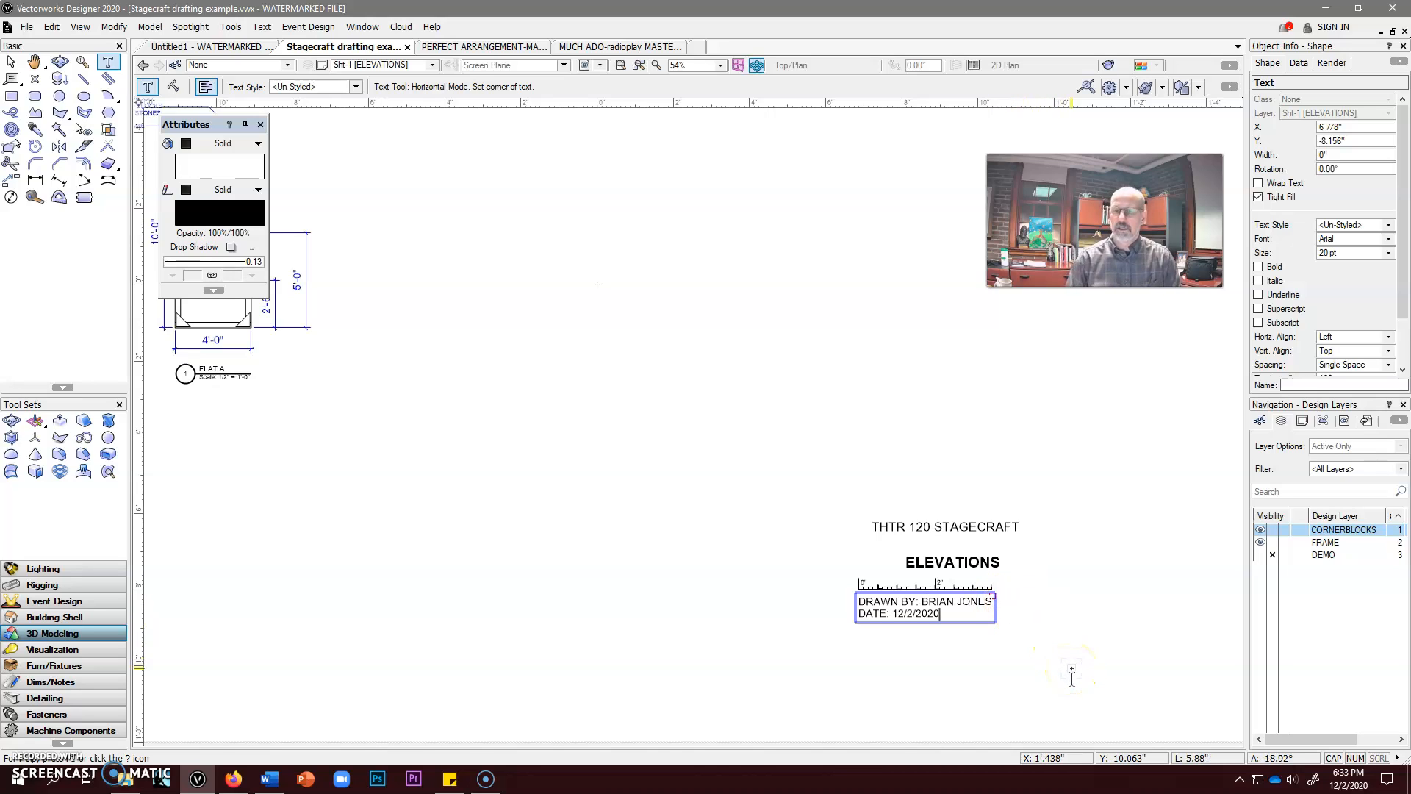
Add a scale note beside the drawn-by line, replacing the initial AS NOTED wording so it reads SCALE: 1/2"=1'-0"
{"action": "left_click", "coordinate": [1004, 595]}
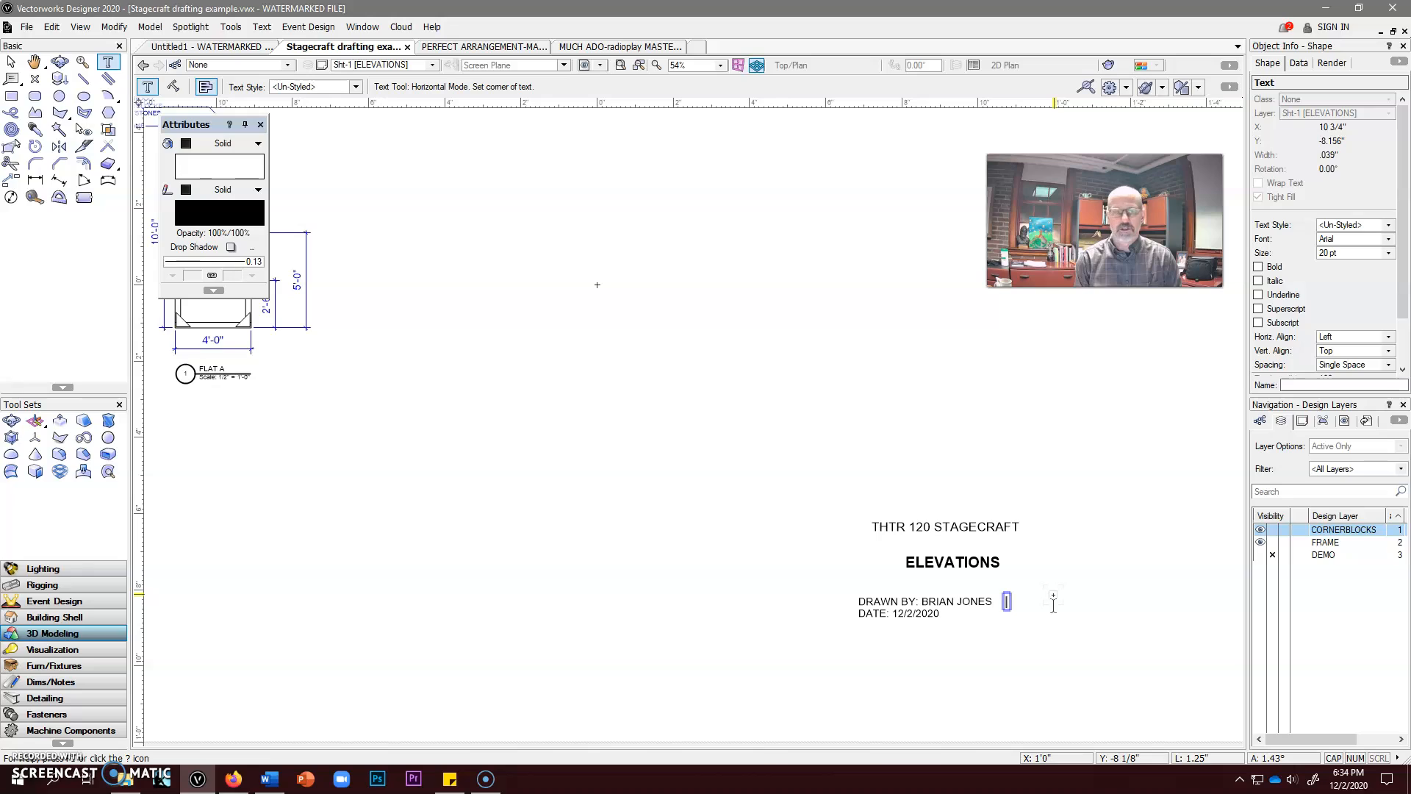
{"action": "type", "text": "SCALE: AS NOTED"}
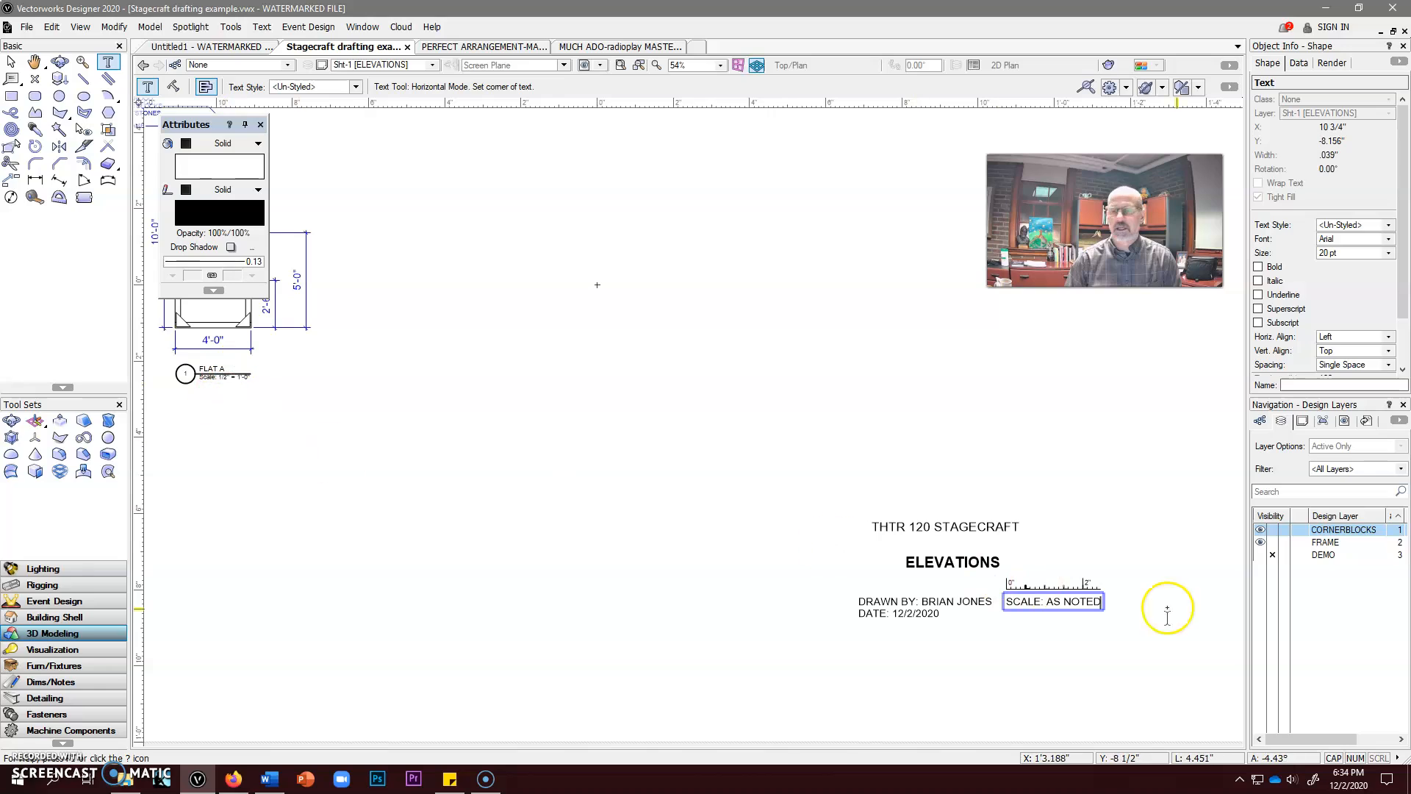
{"action": "key", "text": "BackSpace"}
{"action": "key", "text": "BackSpace"}
{"action": "key", "text": "BackSpace"}
{"action": "key", "text": "BackSpace"}
{"action": "key", "text": "BackSpace"}
{"action": "key", "text": "BackSpace"}
{"action": "key", "text": "BackSpace"}
{"action": "key", "text": "BackSpace"}
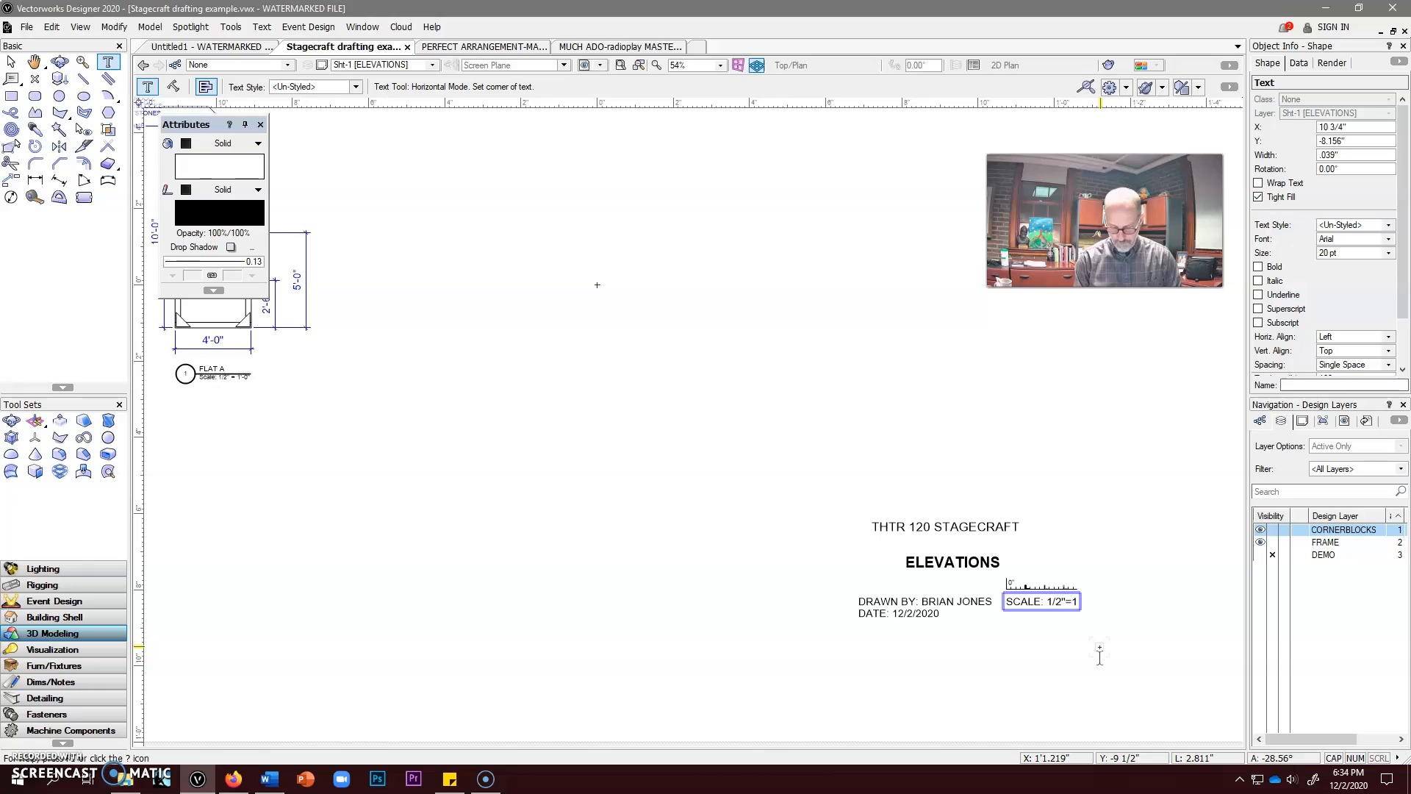
{"action": "type", "text": "-0"}
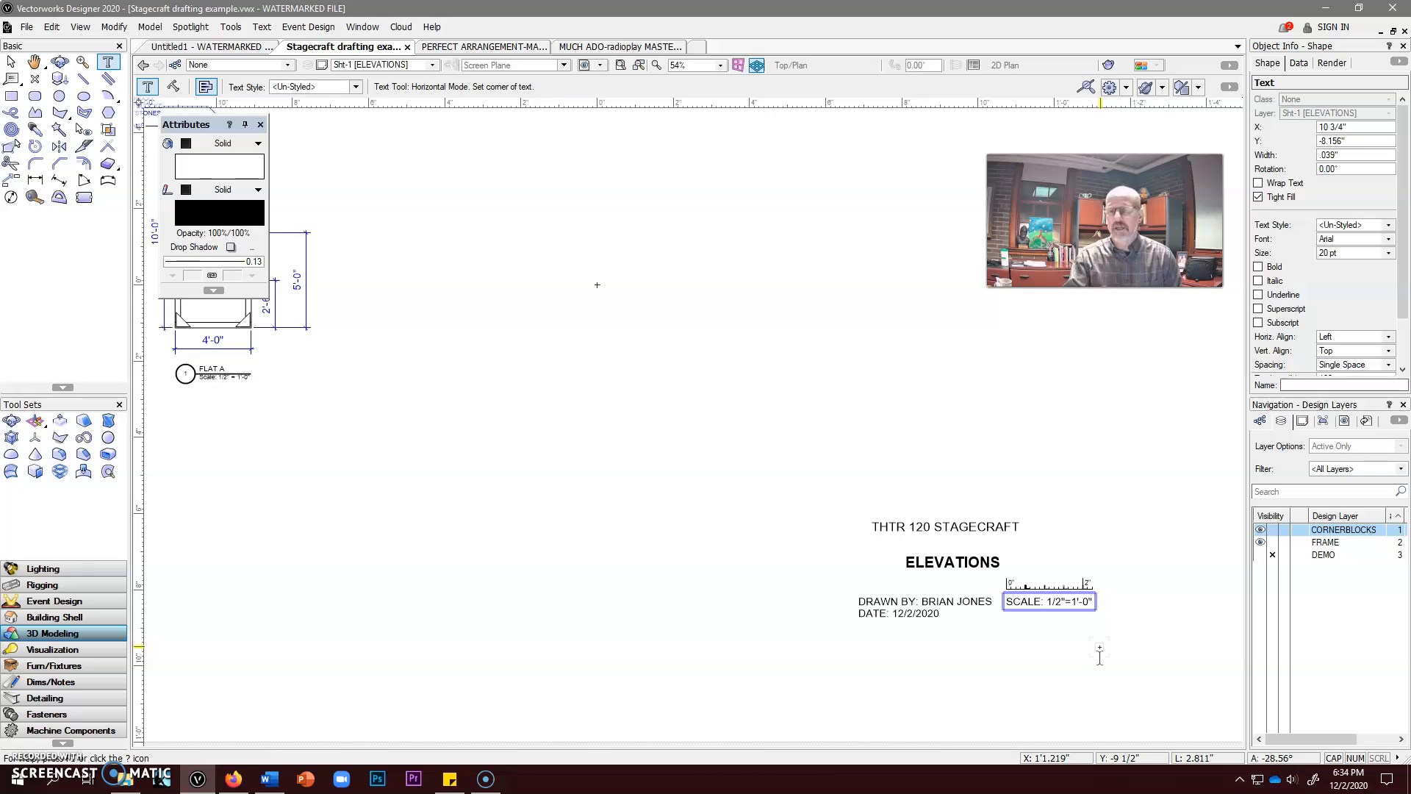
{"action": "left_click", "coordinate": [1029, 630]}
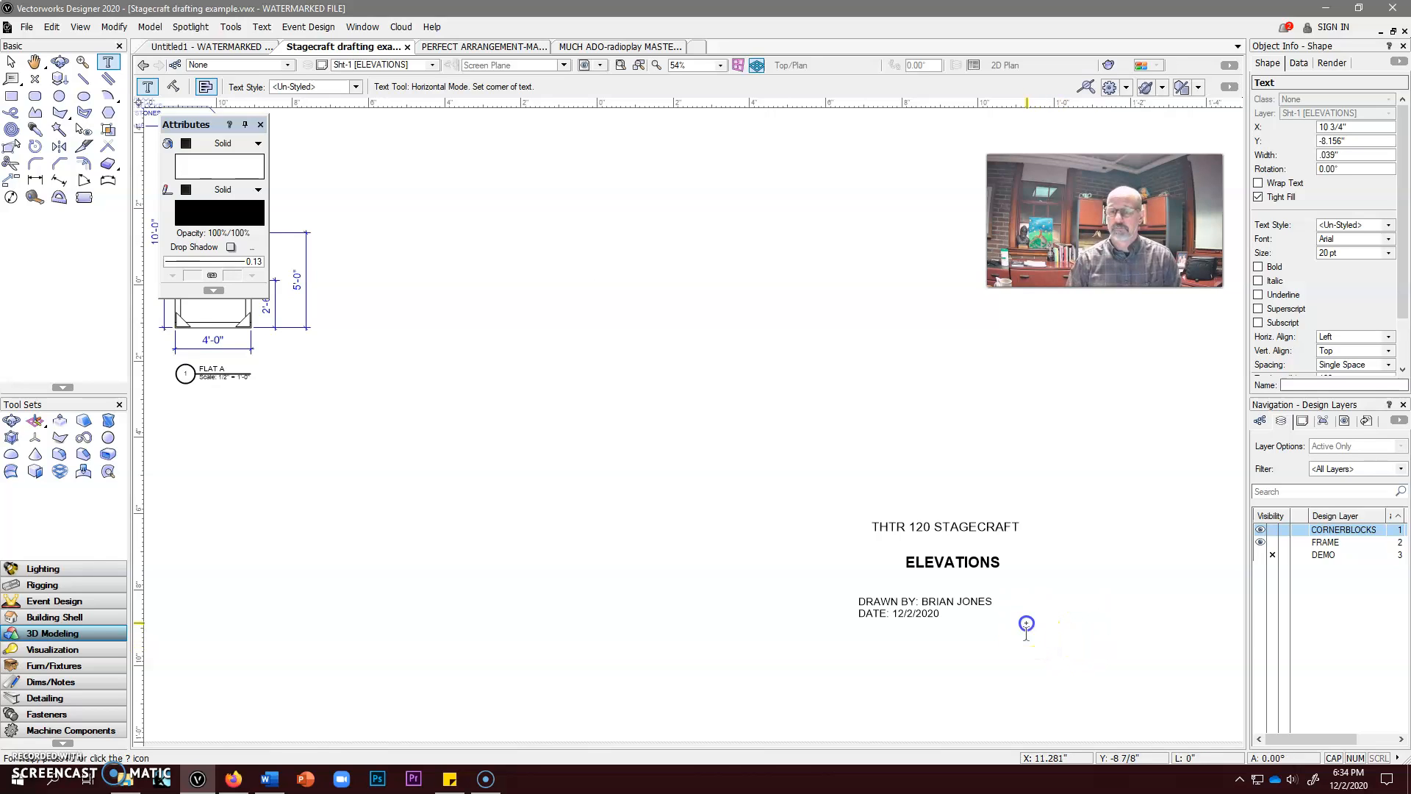
Add the single-line text "THEATER-BY-THE-GROVE" below the date line
{"action": "left_click", "coordinate": [973, 636]}
{"action": "left_click", "coordinate": [868, 641]}
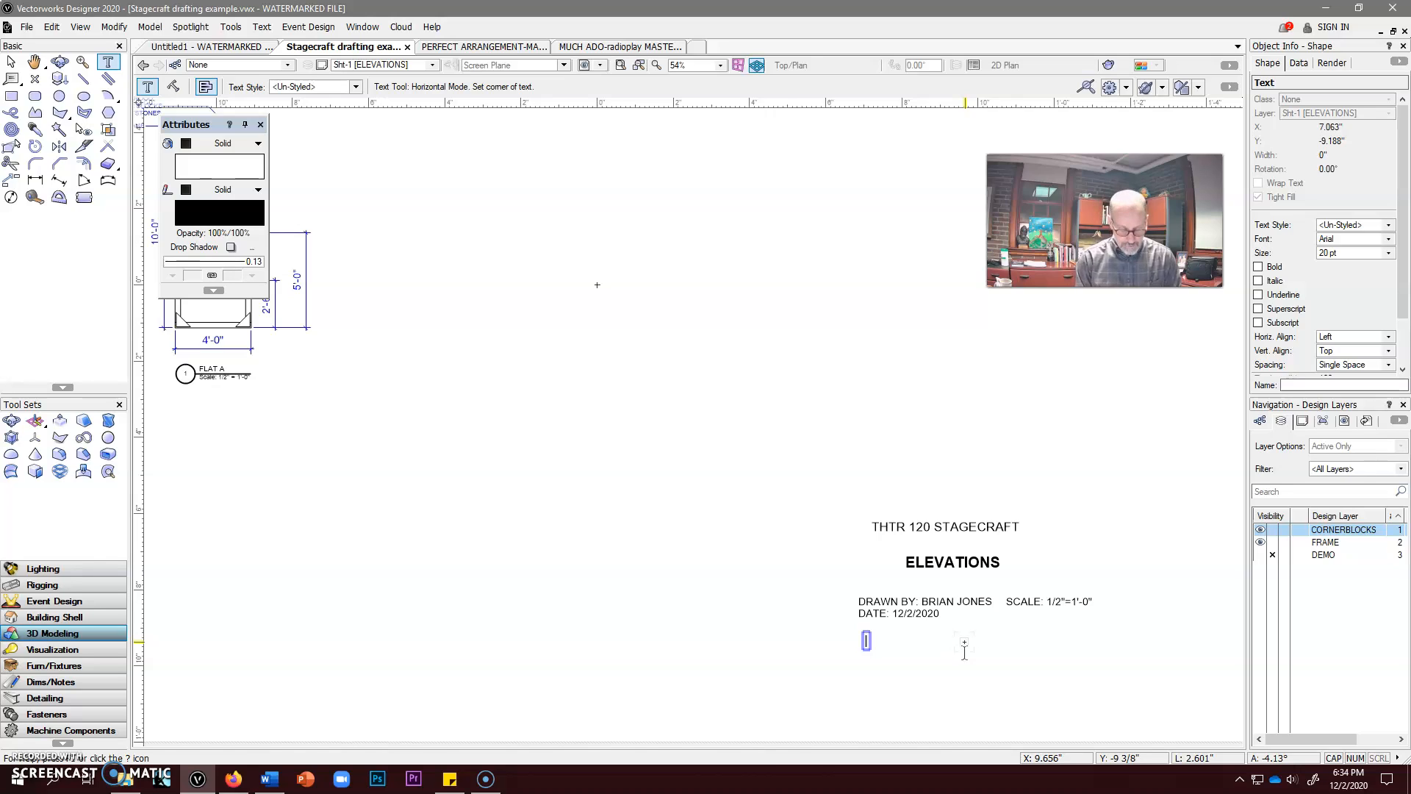
{"action": "type", "text": "THEATER"}
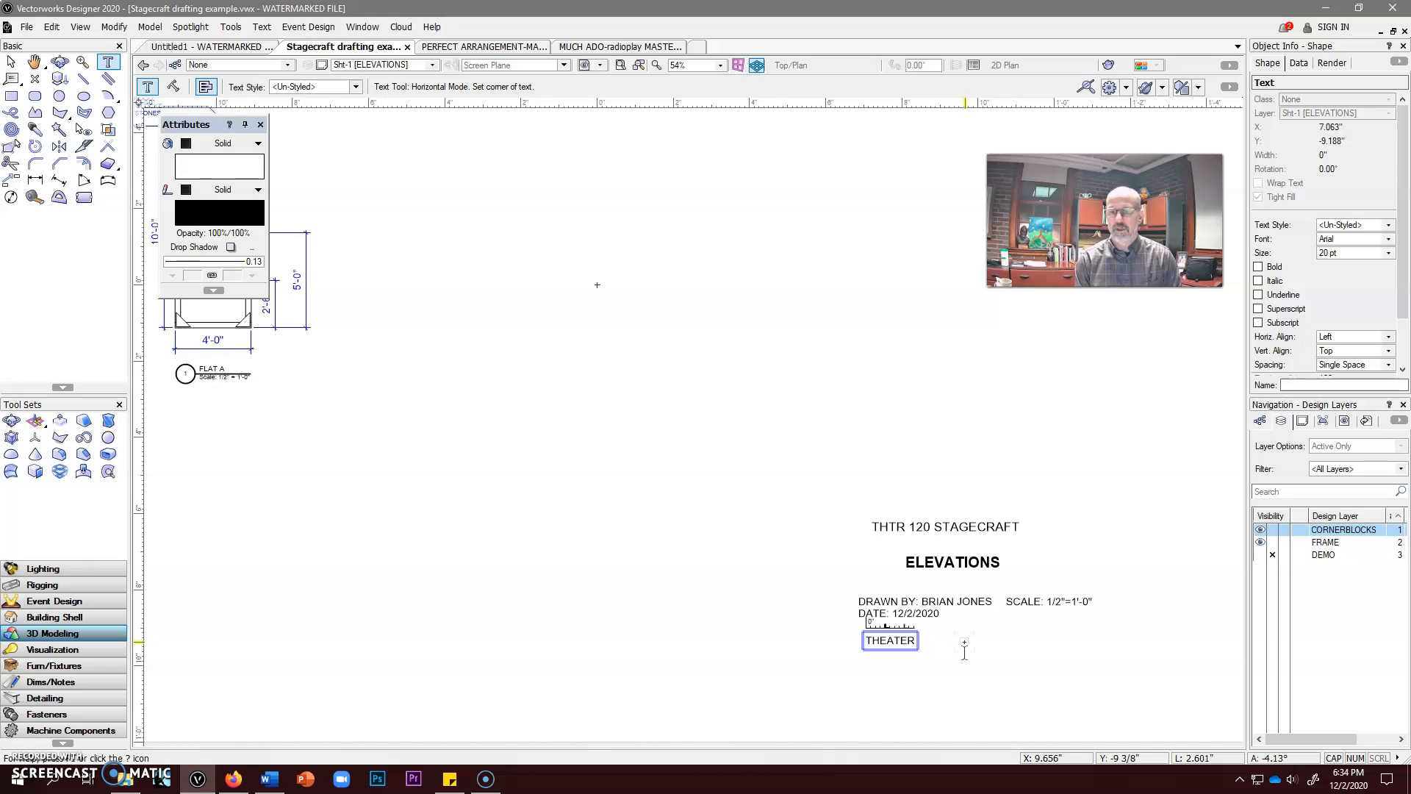
{"action": "type", "text": "-BY-THE-GROVE"}
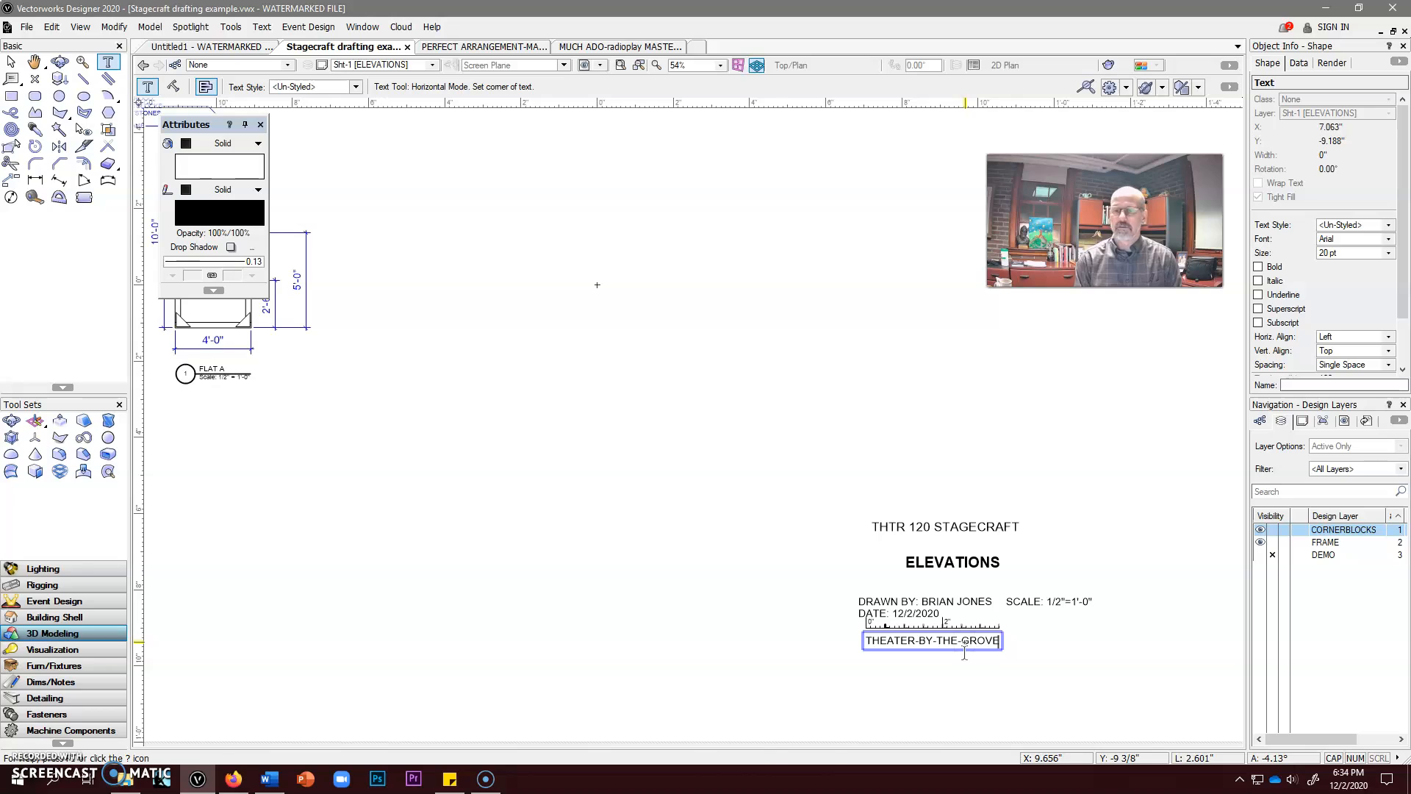
{"action": "key", "text": "Return"}
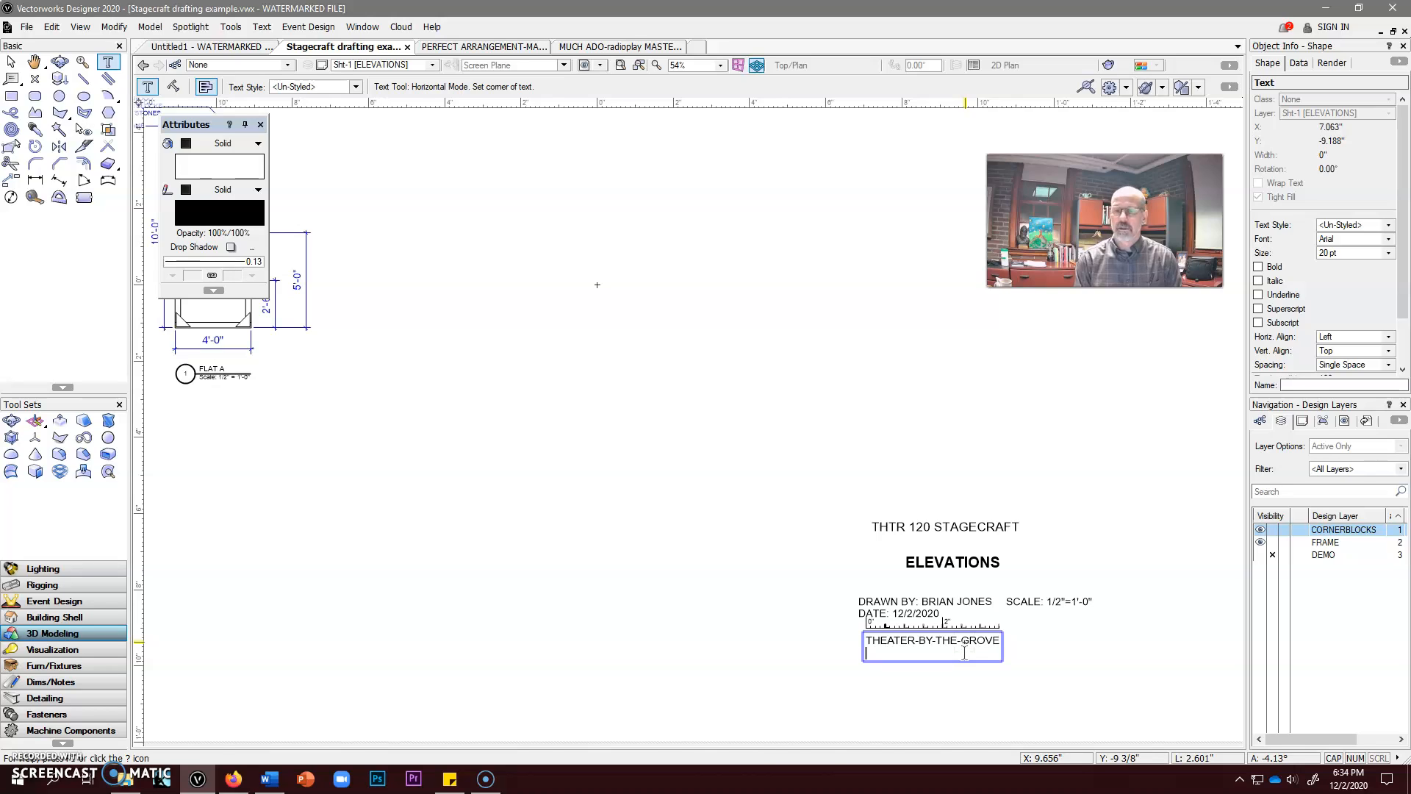
{"action": "key", "text": "Return"}
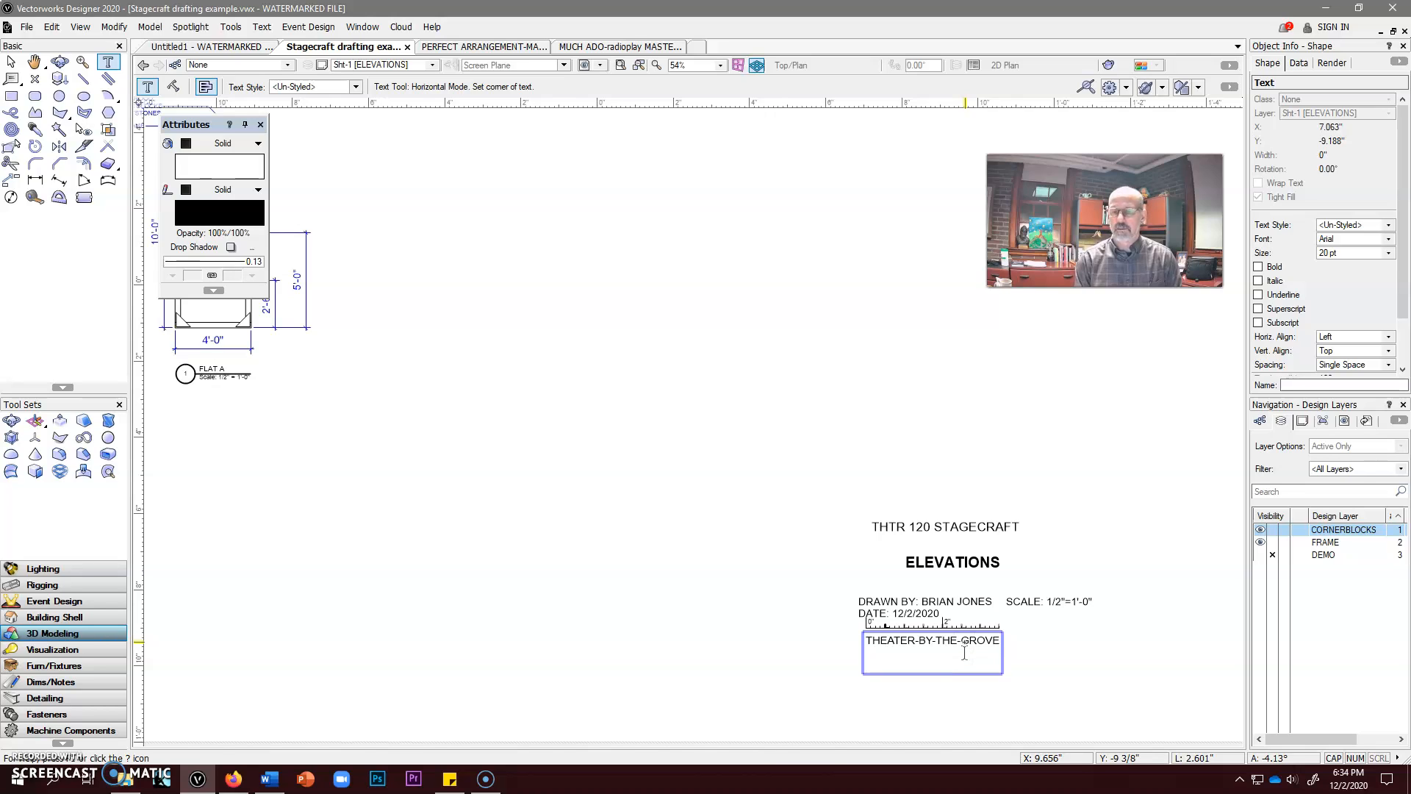
{"action": "key", "text": "Escape"}
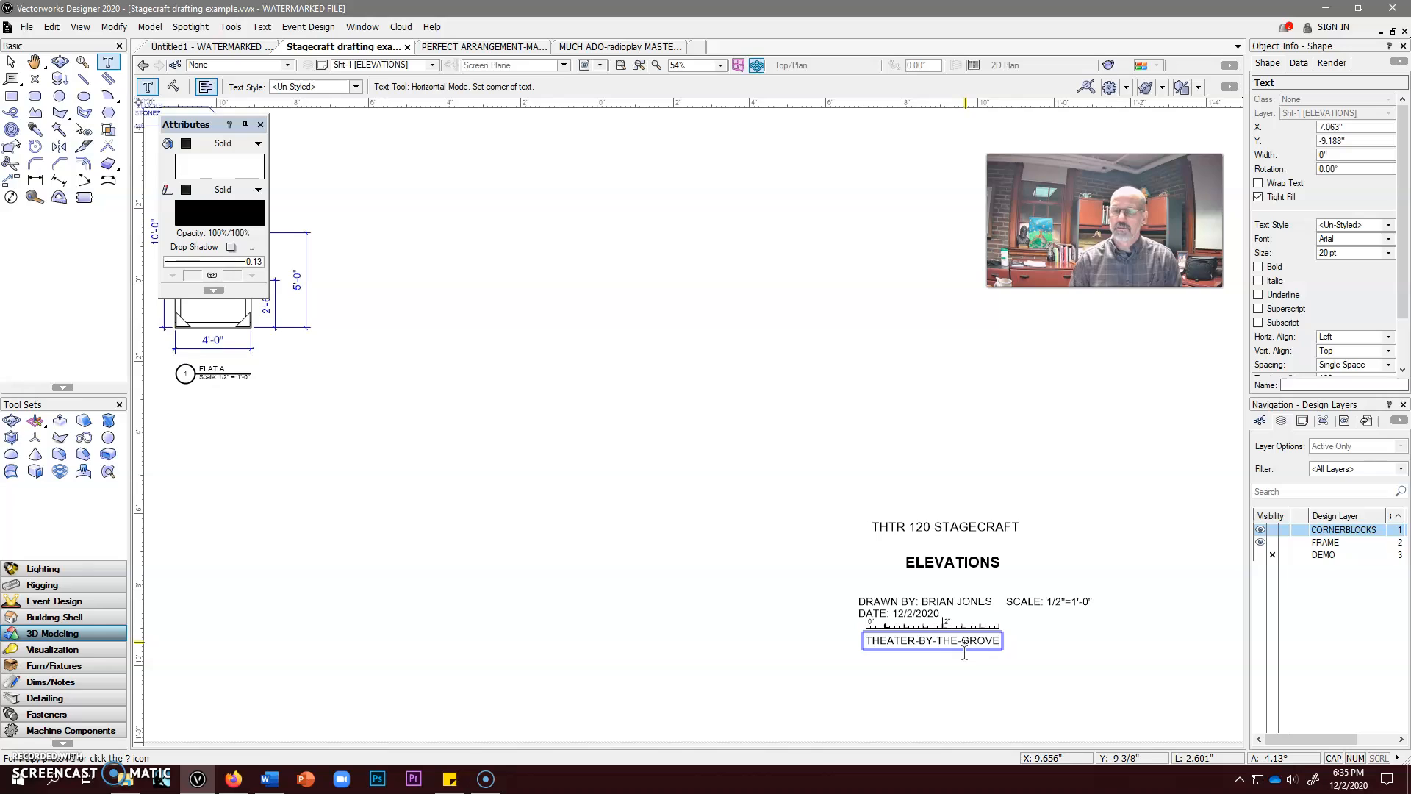
{"action": "left_click", "coordinate": [1036, 662]}
Add a two-line credits block below THEATER-BY-THE-GROVE reading "DIRECTOR:" and "TECHNICAL DIRECTOR:", each followed by that person's full name
{"action": "left_click", "coordinate": [873, 663]}
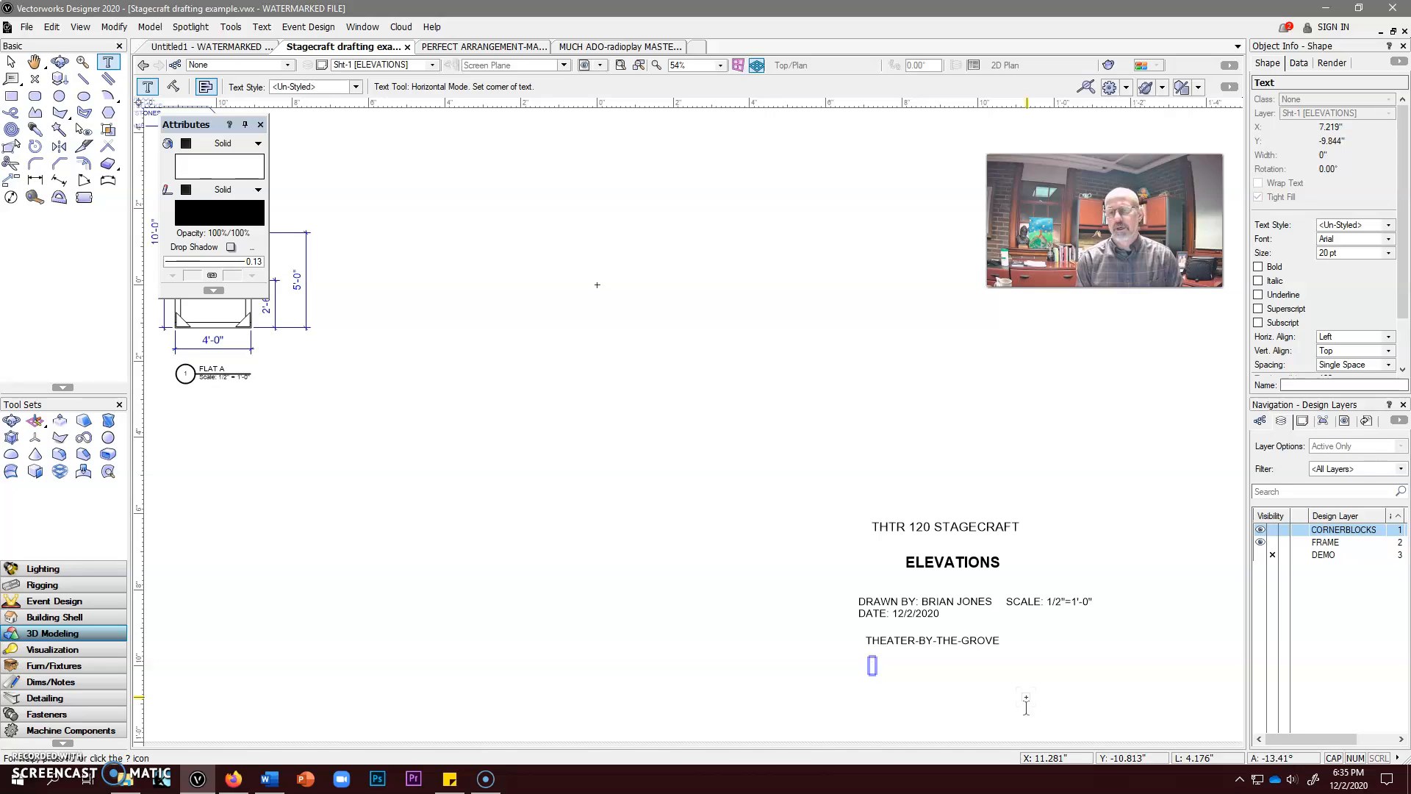
{"action": "type", "text": "DIRECTOR:"}
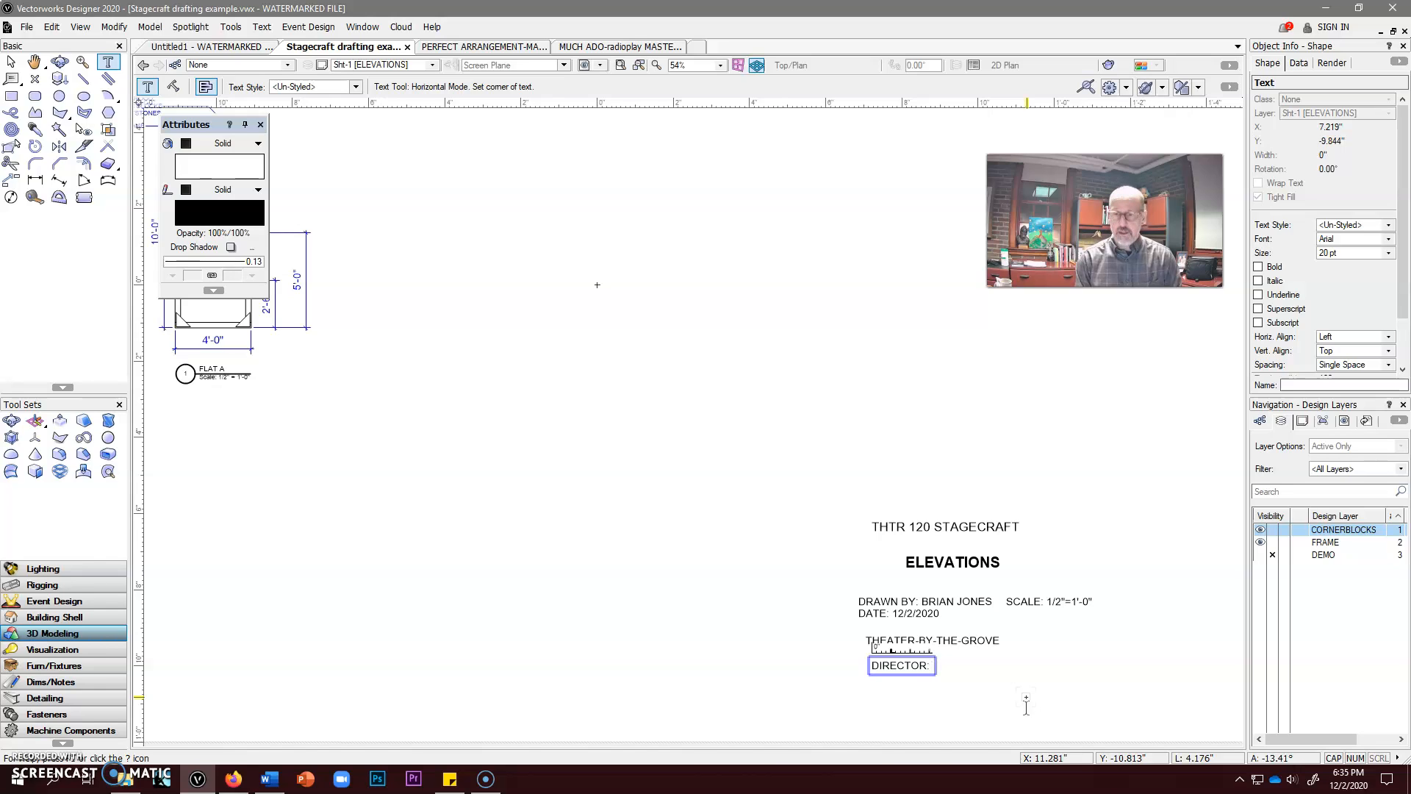
{"action": "type", "text": "SIMON LAGREE"}
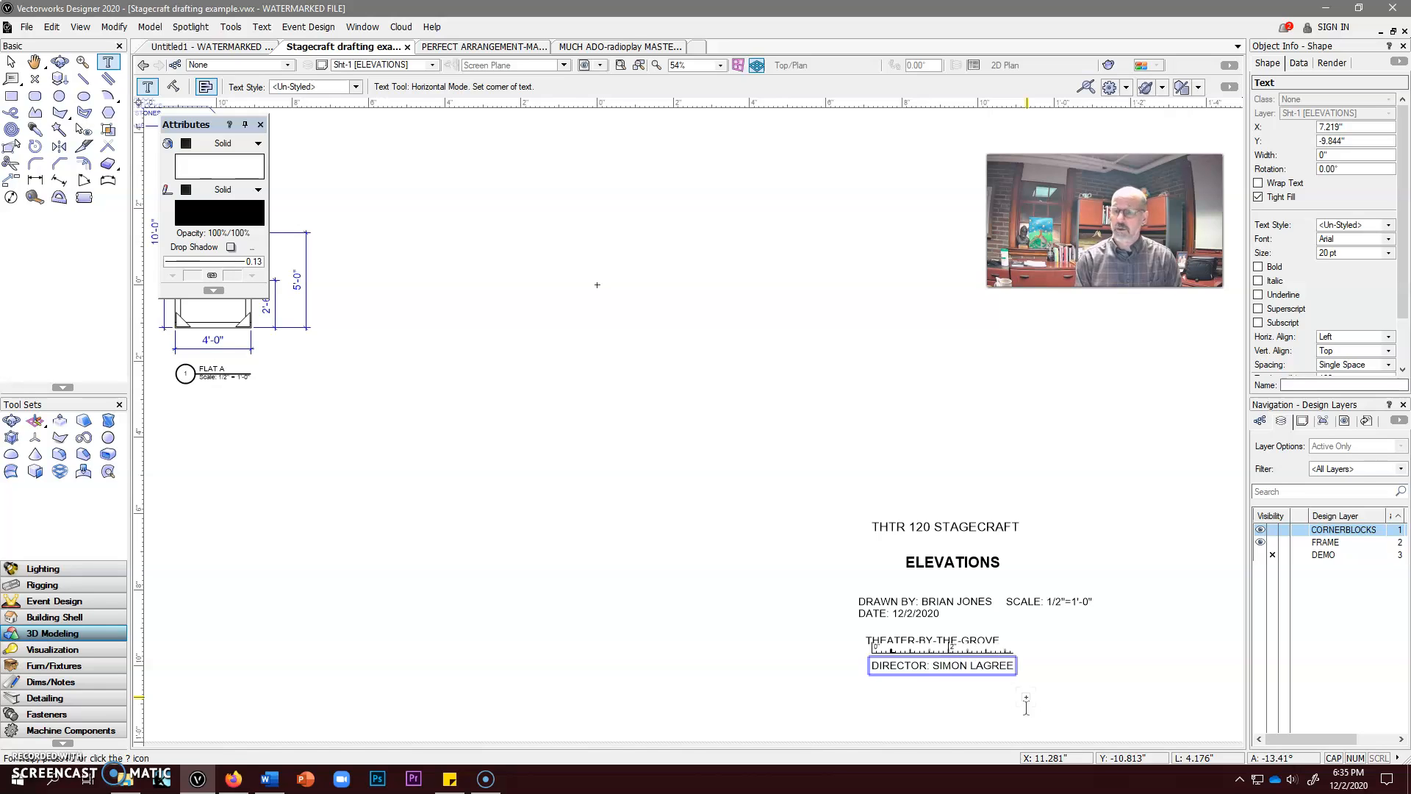
{"action": "key", "text": "Return"}
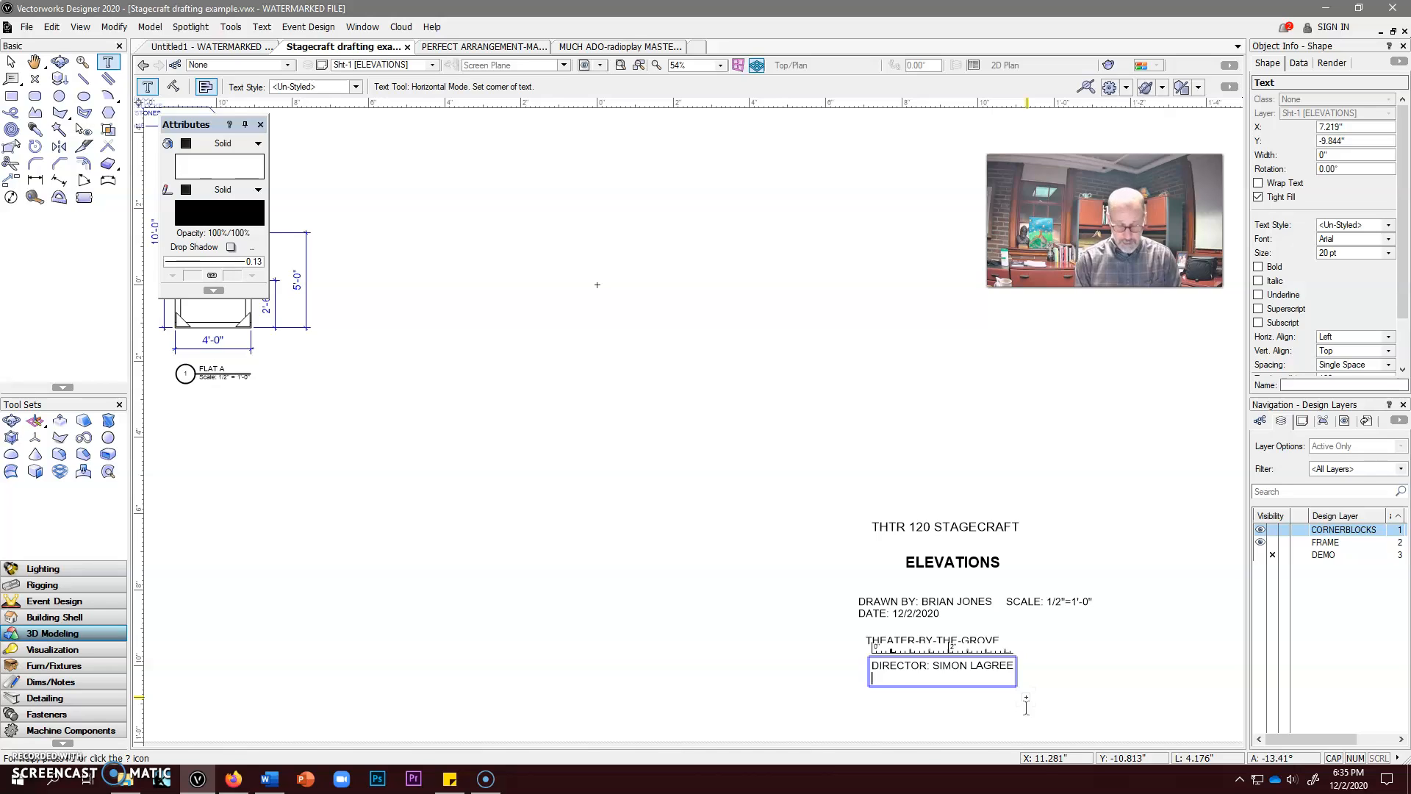
{"action": "type", "text": "TECHN"}
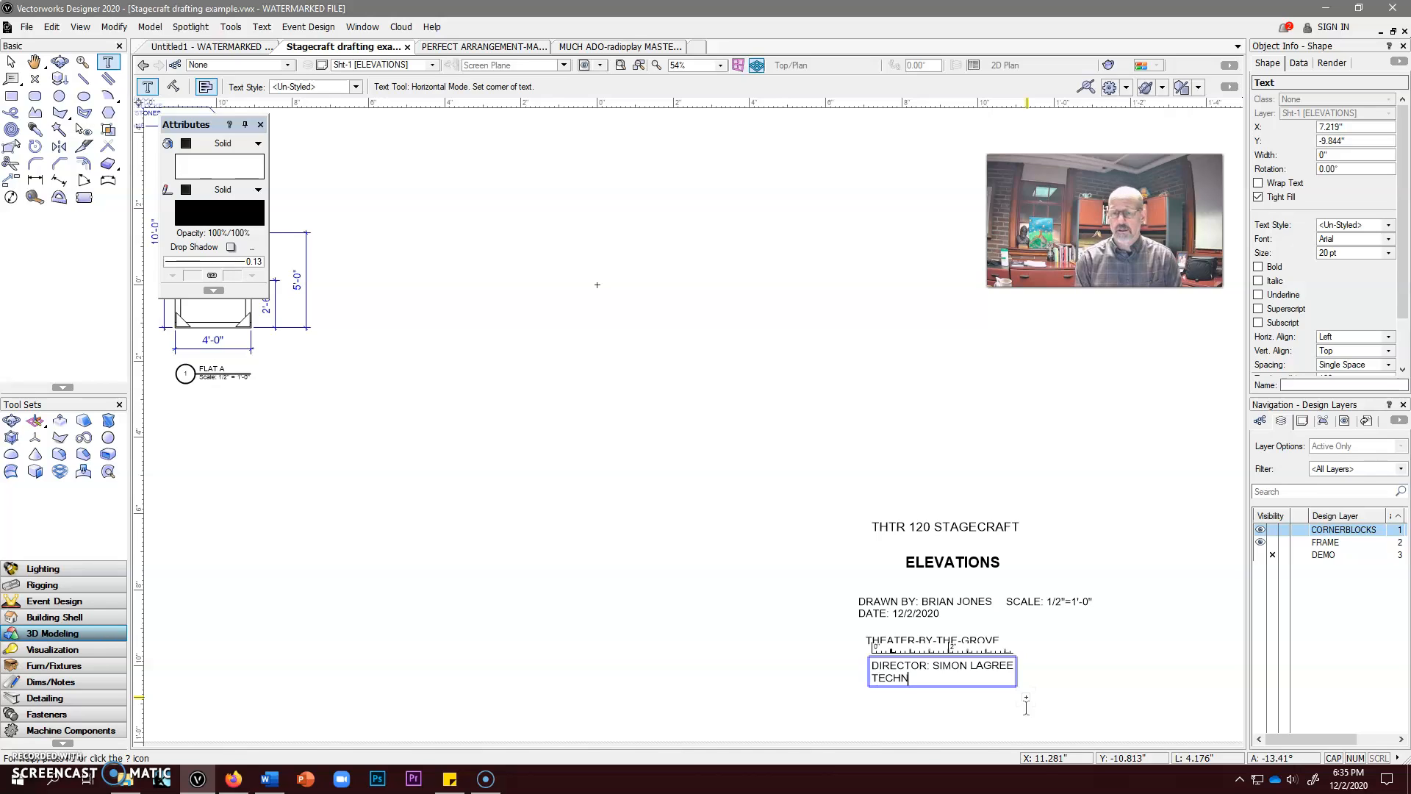
{"action": "type", "text": "ICAL DIRECTOR"}
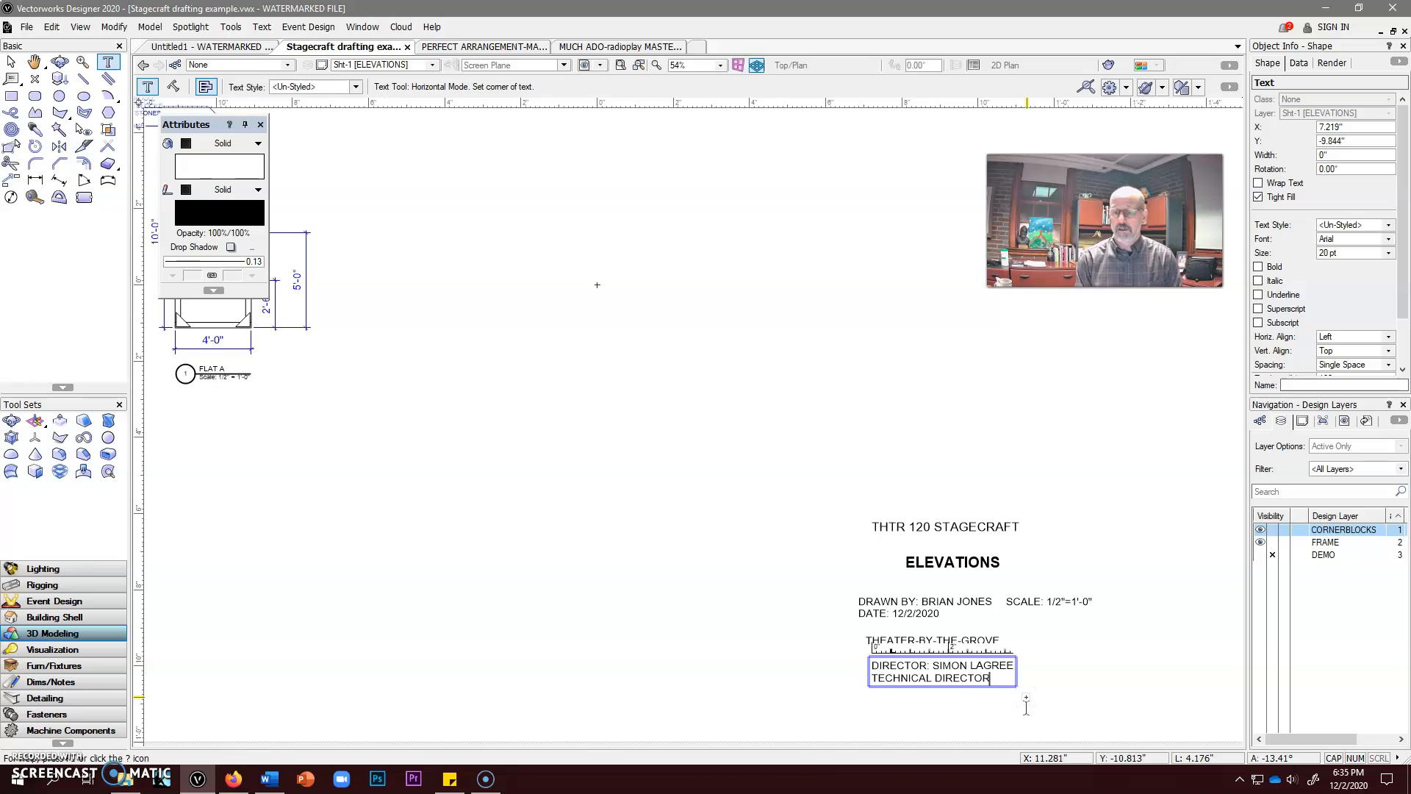
{"action": "type", "text": ": BRIAN JONES"}
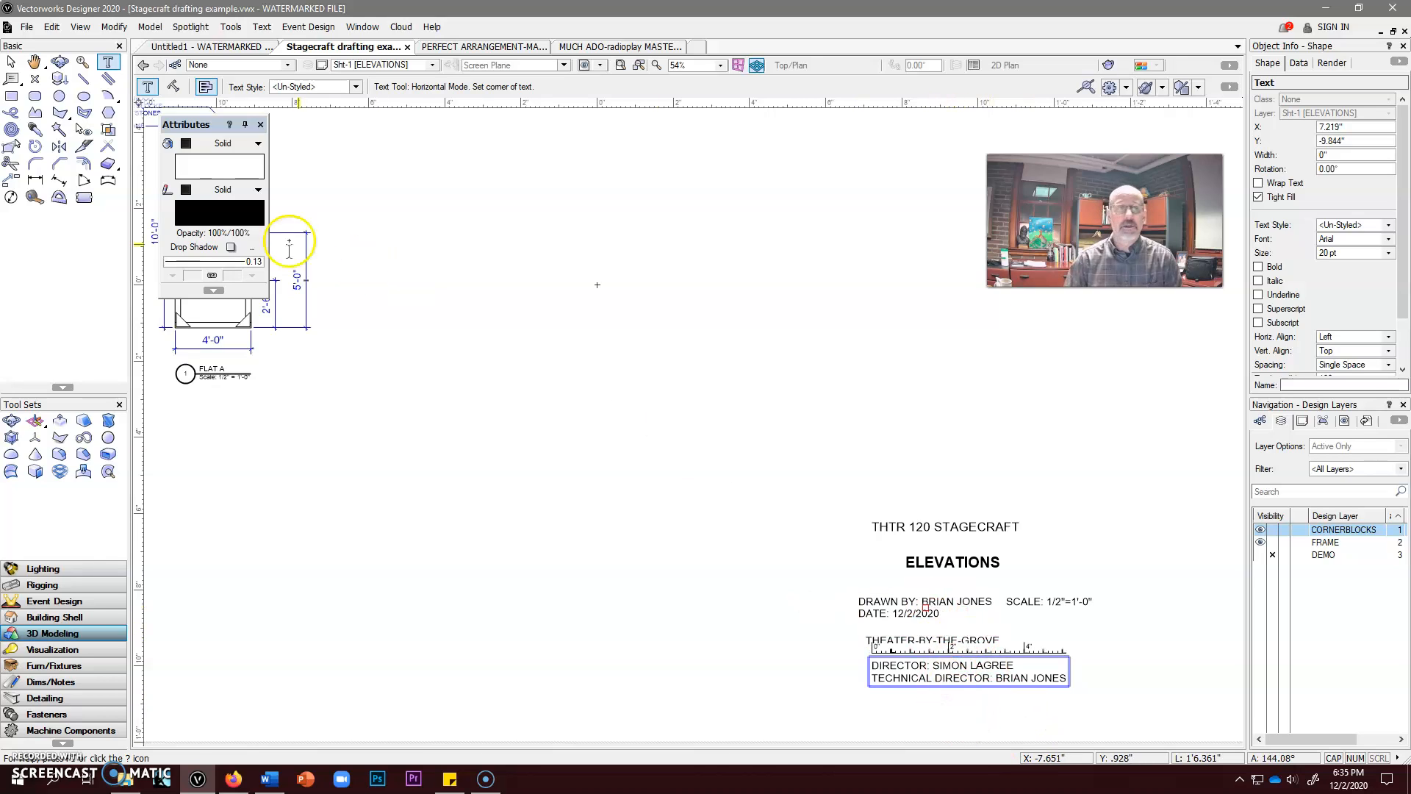
{"action": "key", "text": "Escape"}
Shift the director credits up and left, and move THEATER-BY-THE-GROVE up and right to centre it above them
{"action": "scroll", "coordinate": [965, 687], "scroll_direction": "up", "scroll_amount": 3}
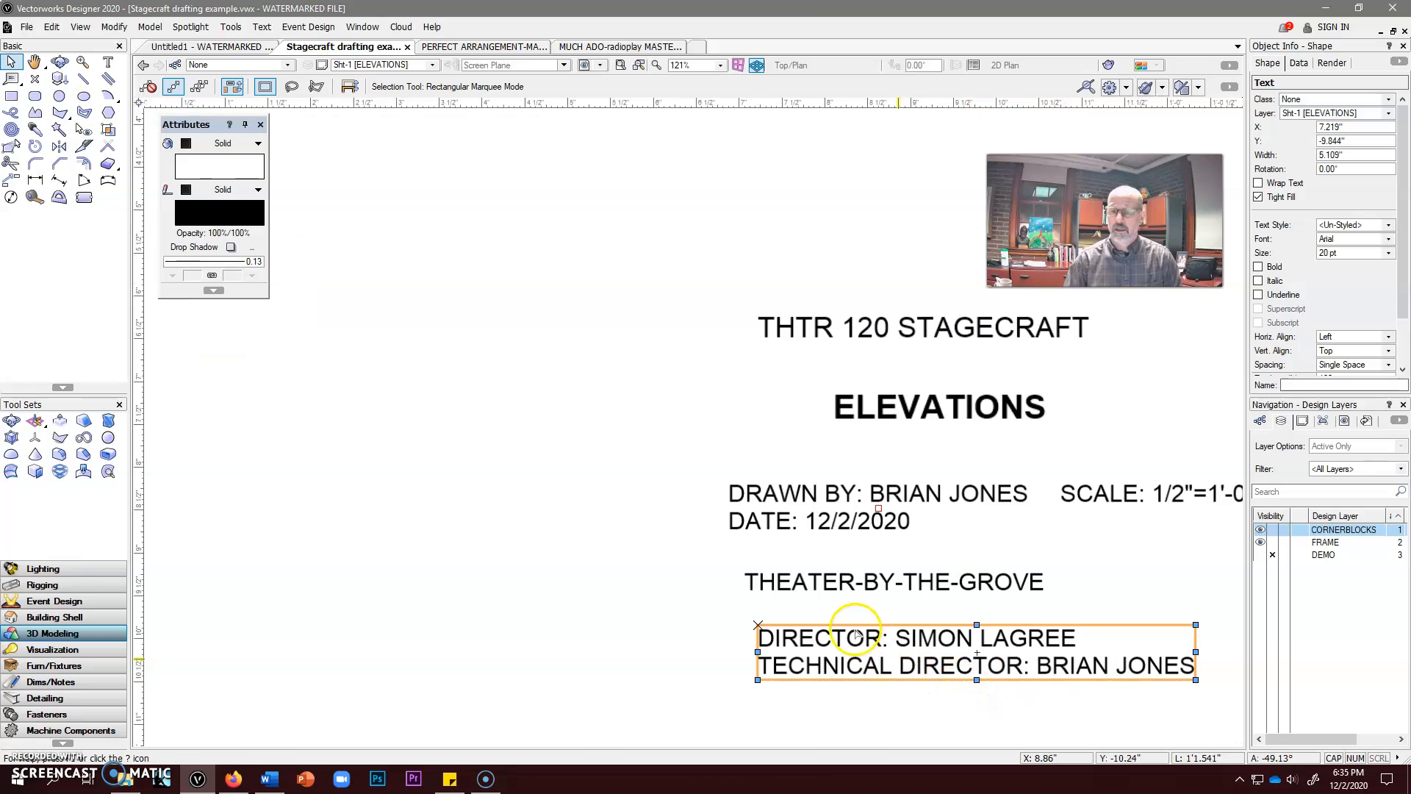
{"action": "left_click_drag", "start_coordinate": [974, 625], "coordinate": [940, 607]}
{"action": "left_click", "coordinate": [937, 579]}
{"action": "left_click_drag", "start_coordinate": [894, 570], "coordinate": [950, 555]}
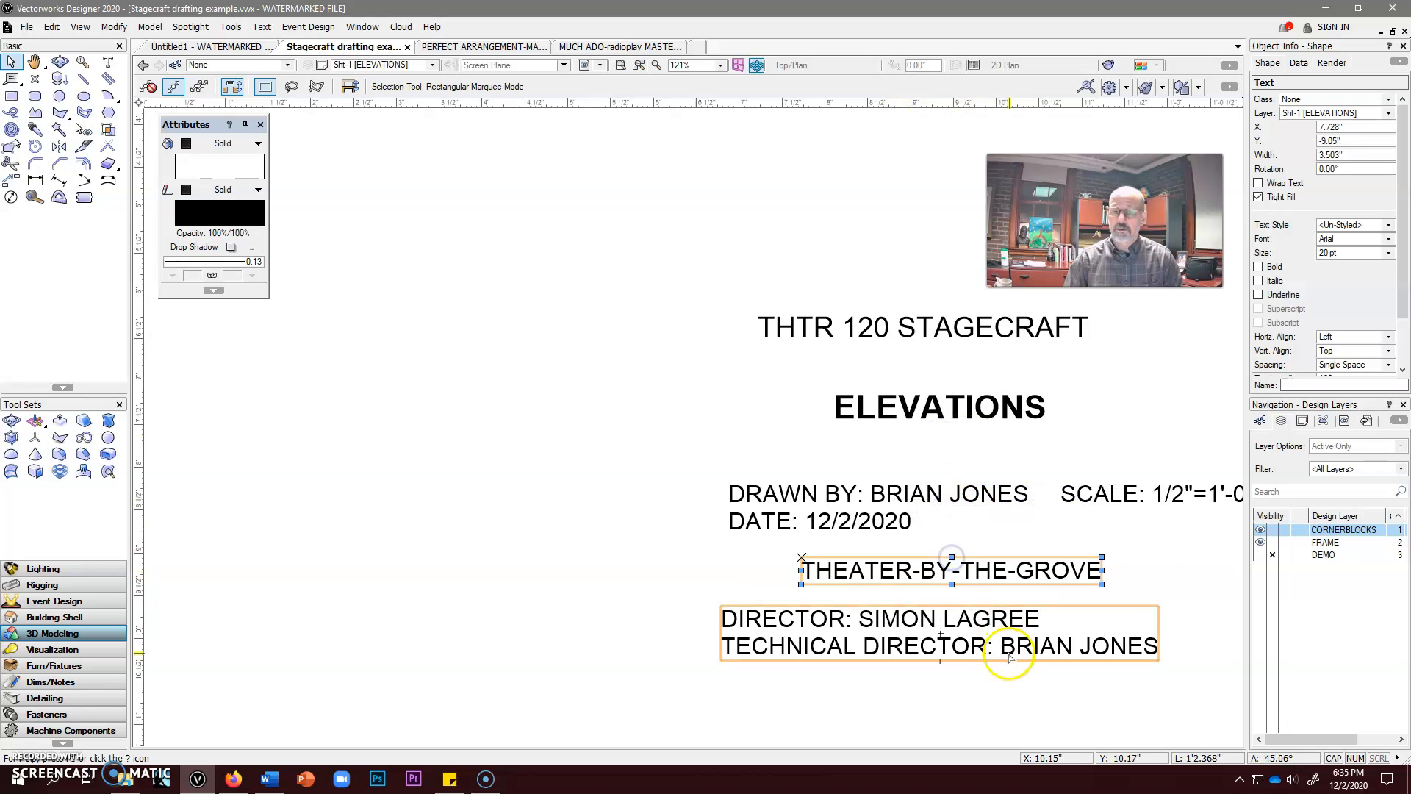
Move the ELEVATIONS and THTR 120 STAGECRAFT lines slightly down to tighten their spacing above the drafter's line
{"action": "scroll", "coordinate": [989, 637], "scroll_direction": "down", "scroll_amount": 3}
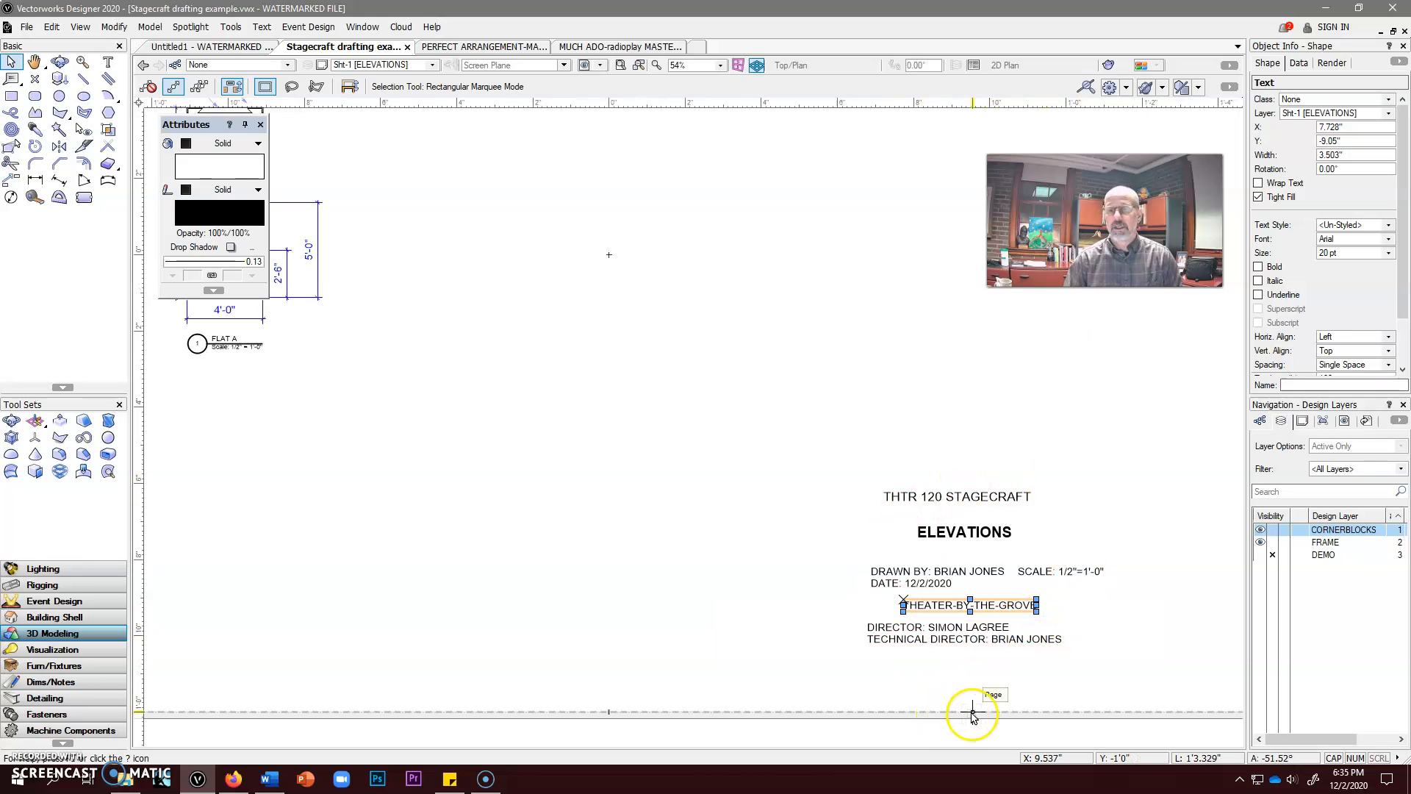
{"action": "left_click", "coordinate": [965, 531]}
{"action": "mouse_move", "coordinate": [964, 530]}
{"action": "left_mouse_down"}
{"action": "mouse_move", "coordinate": [961, 501]}
{"action": "mouse_move", "coordinate": [968, 512]}
{"action": "left_mouse_up"}
{"action": "left_click", "coordinate": [959, 496]}
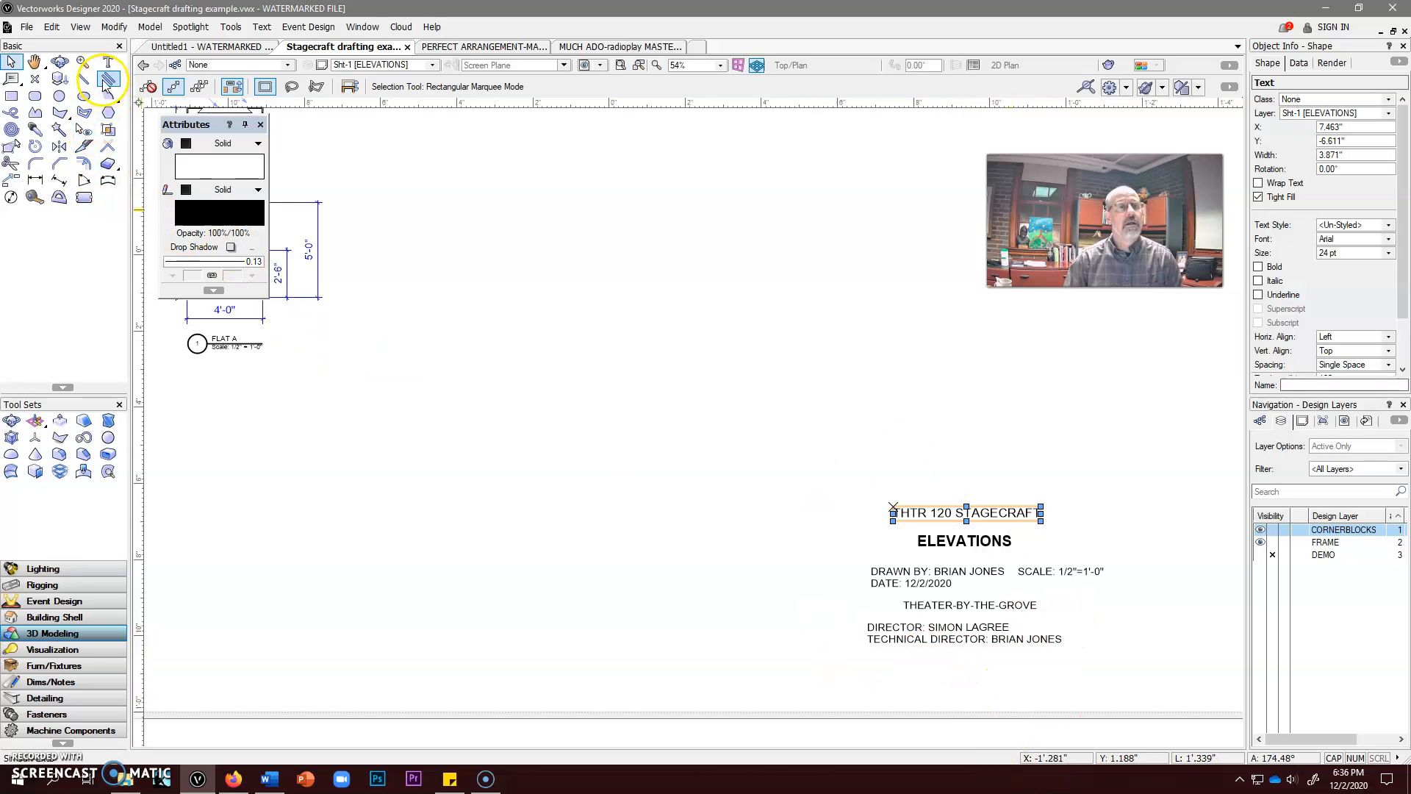
Draw a border rectangle about 7.03" wide by 4.44" high around all the title block text
{"action": "left_click", "coordinate": [13, 97]}
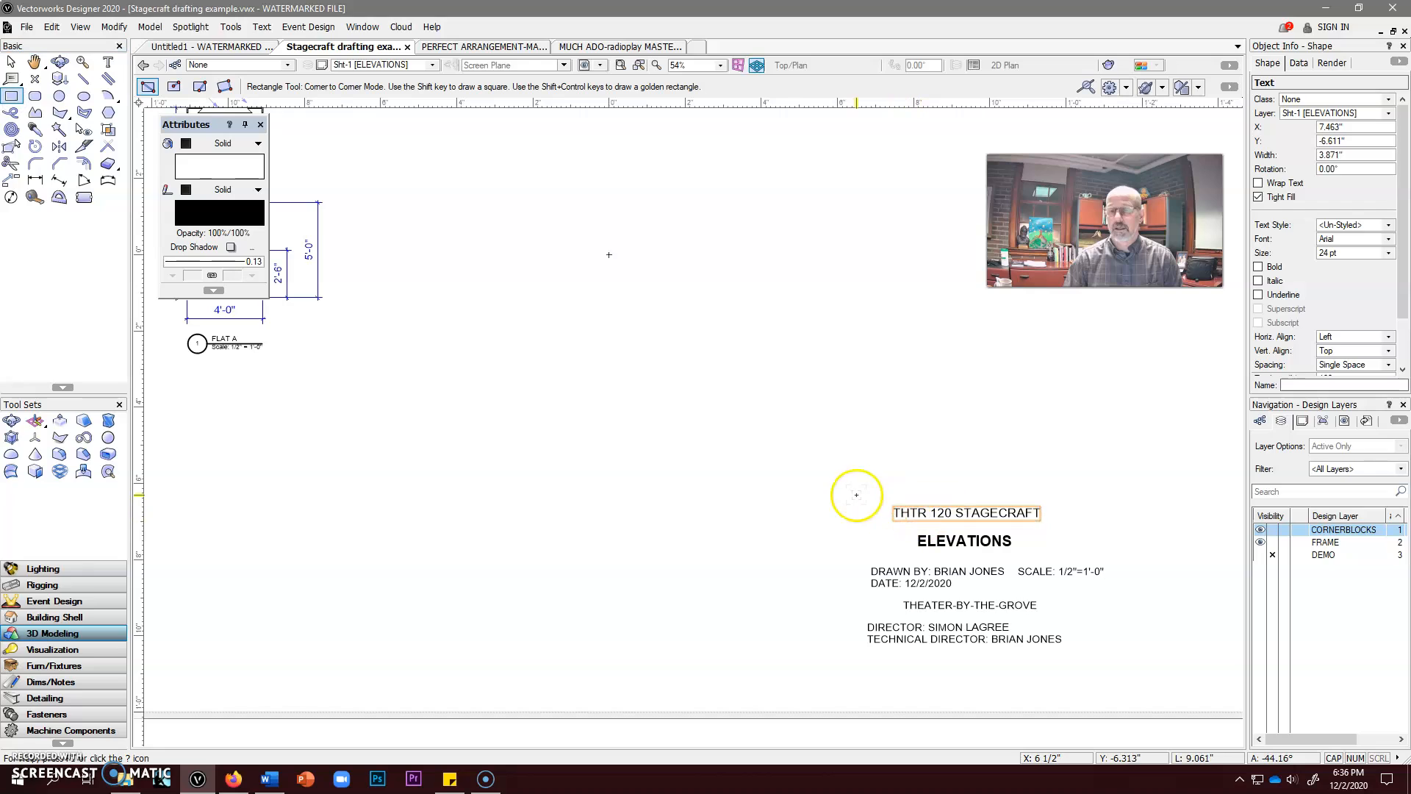
{"action": "left_click", "coordinate": [848, 492]}
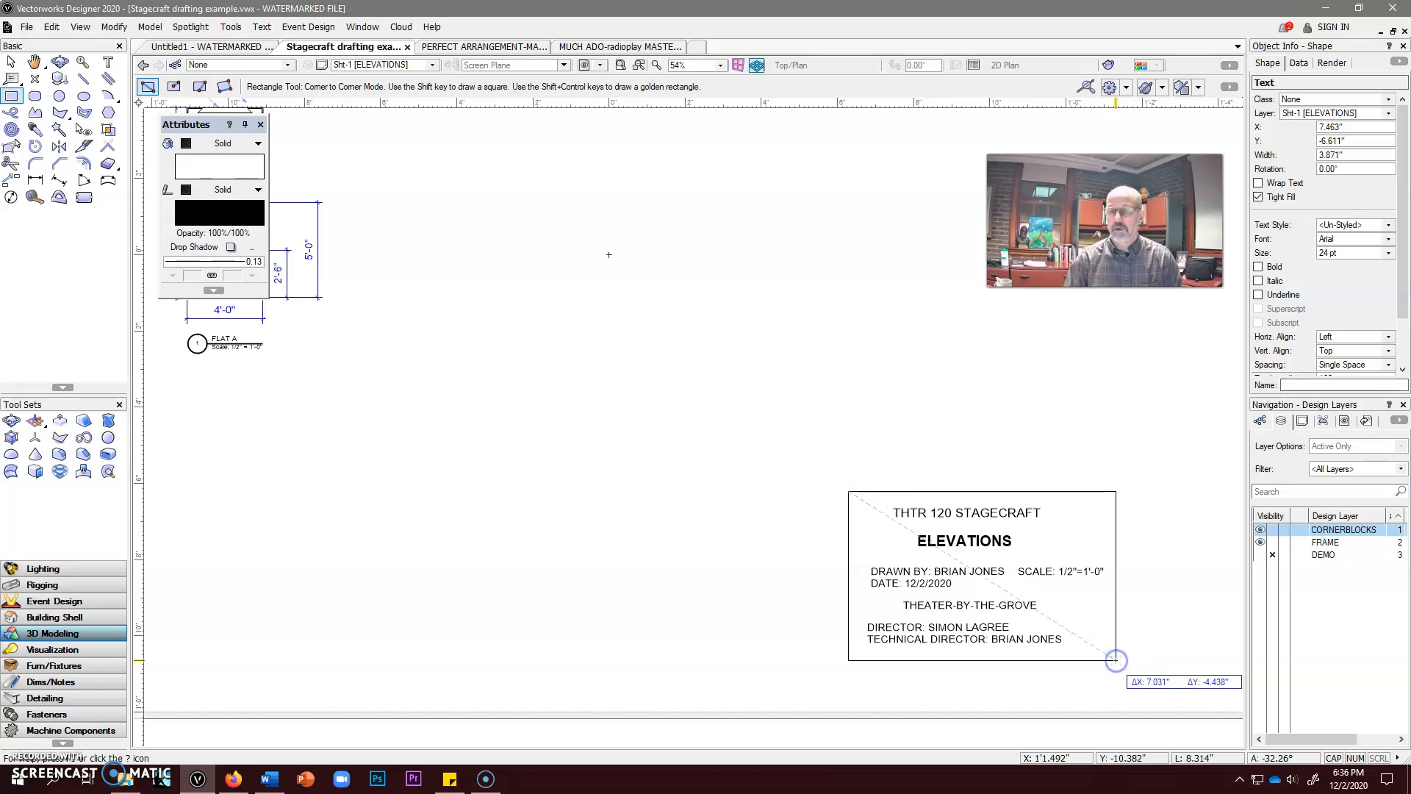
{"action": "left_click", "coordinate": [1115, 659]}
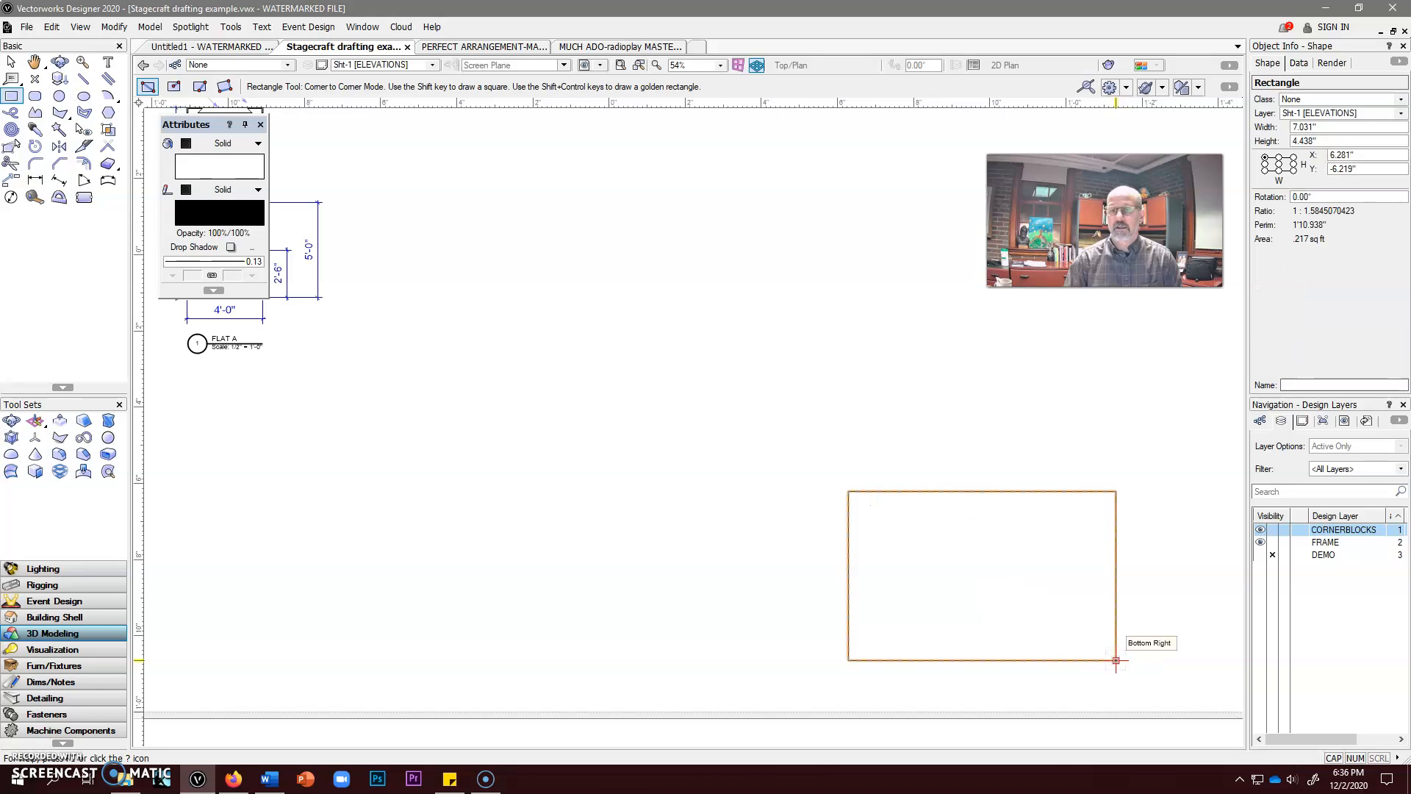
Set the border rectangle's fill to None and its line thickness to 0.50
{"action": "left_click", "coordinate": [217, 143]}
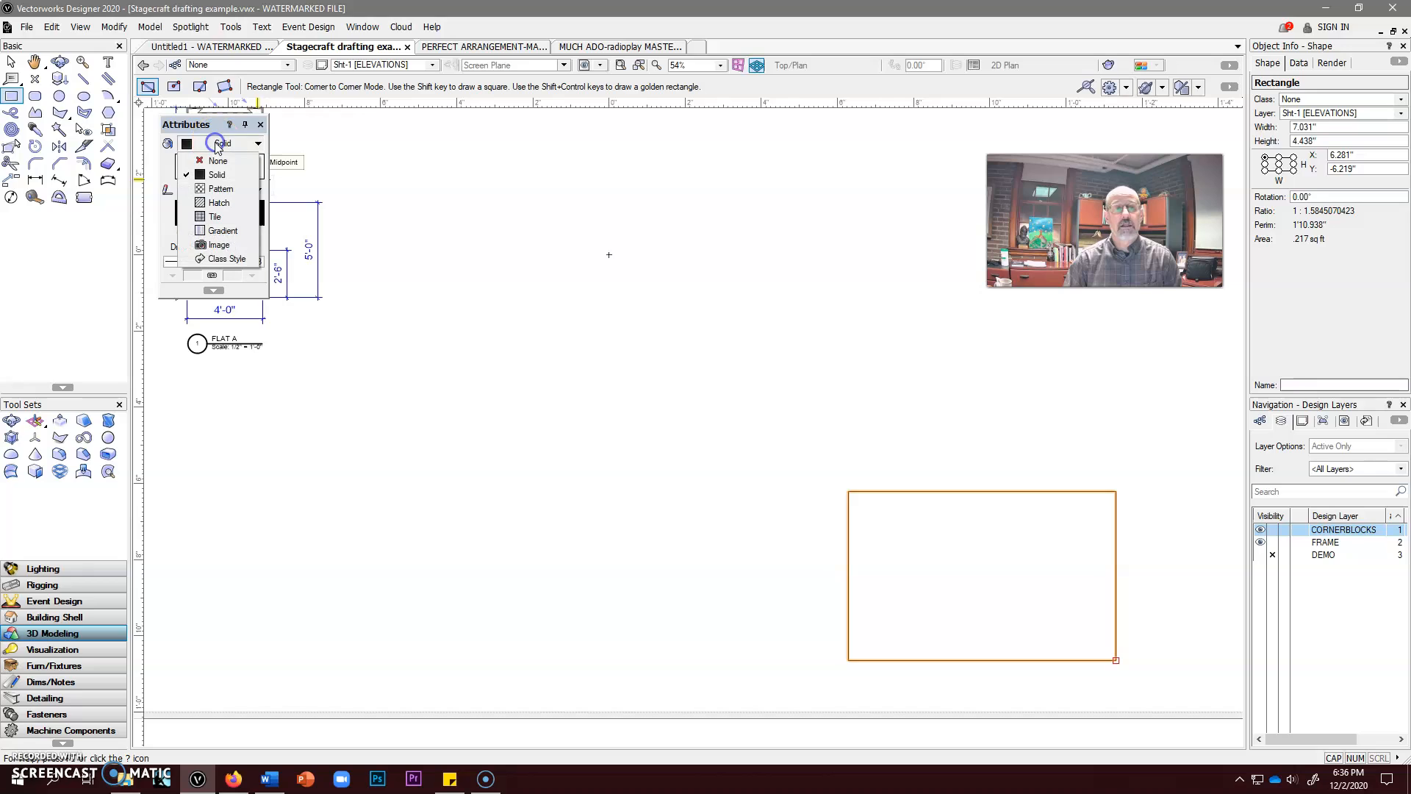
{"action": "left_click", "coordinate": [224, 165]}
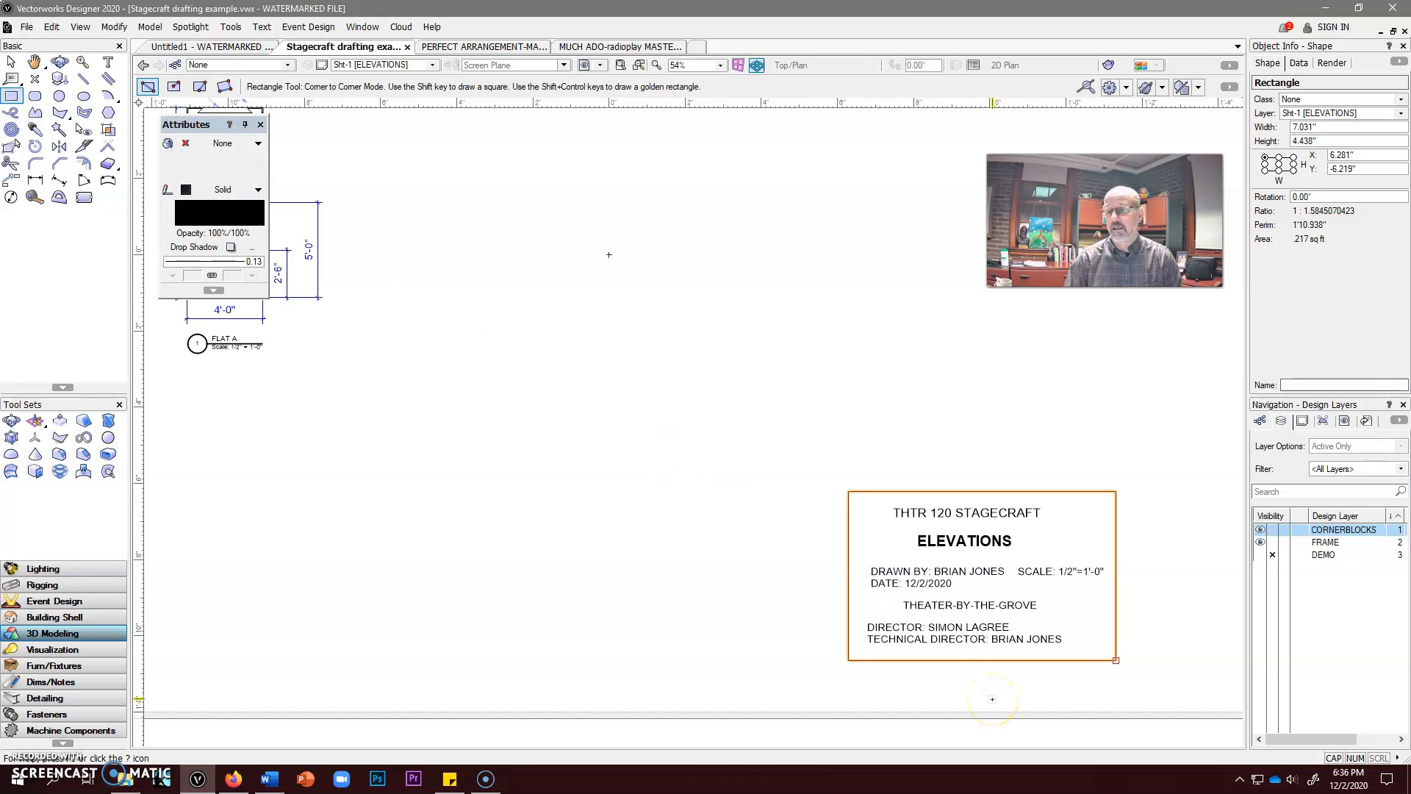
{"action": "left_click", "coordinate": [230, 265]}
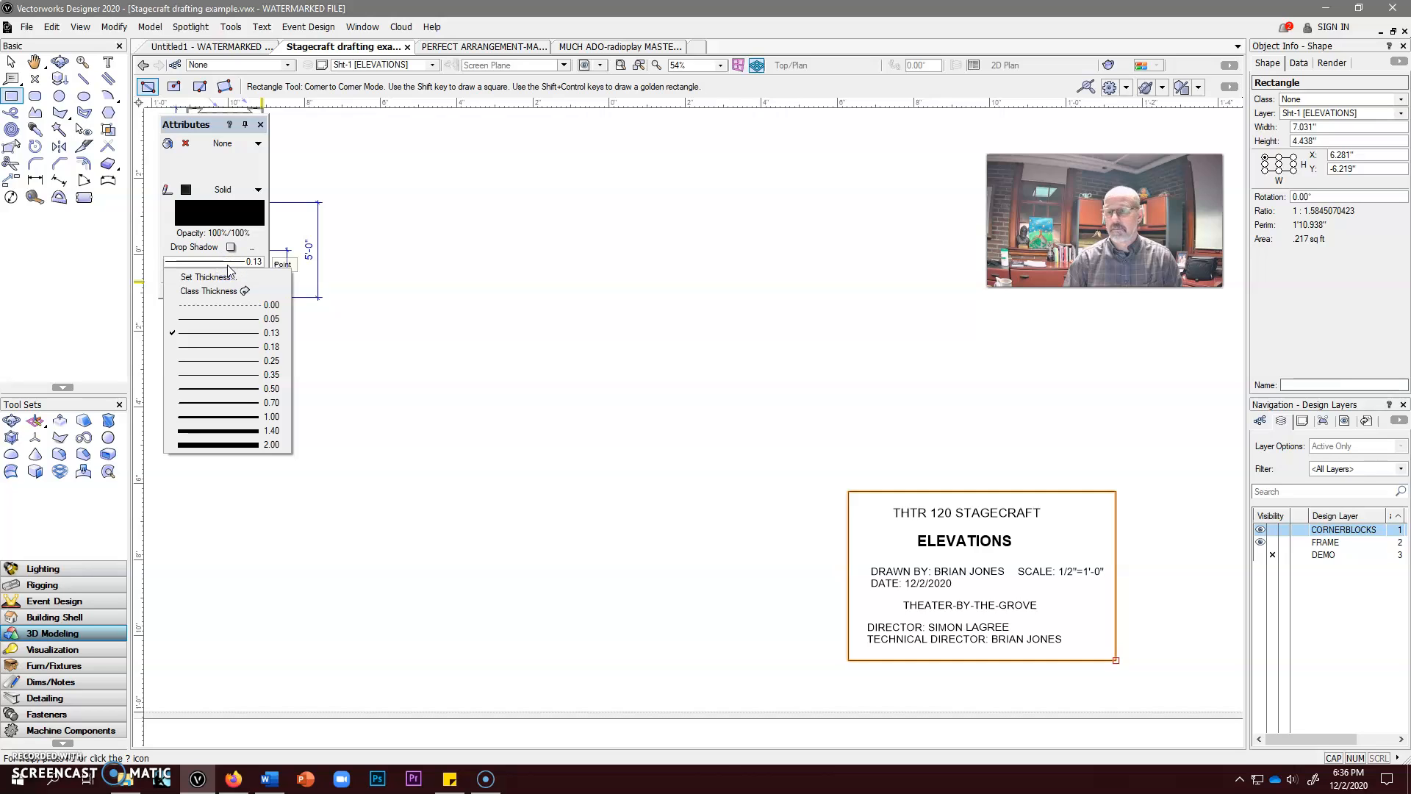
{"action": "left_click", "coordinate": [232, 388]}
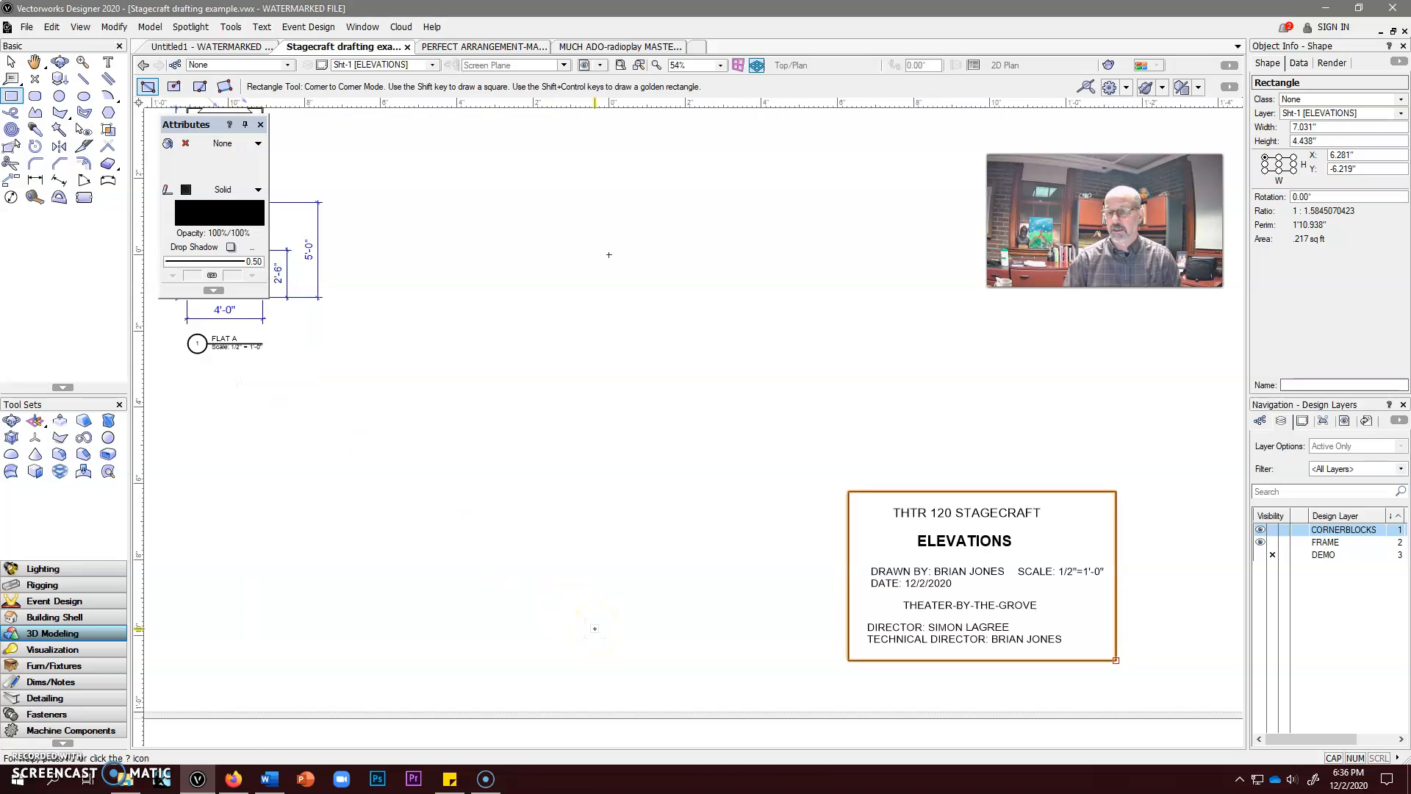
Draw three full-width horizontal dividers below THTR 120 STAGECRAFT, ELEVATIONS and the date, plus a short vertical line between the drafter and scale text
{"action": "left_click", "coordinate": [14, 60]}
{"action": "left_click", "coordinate": [83, 83]}
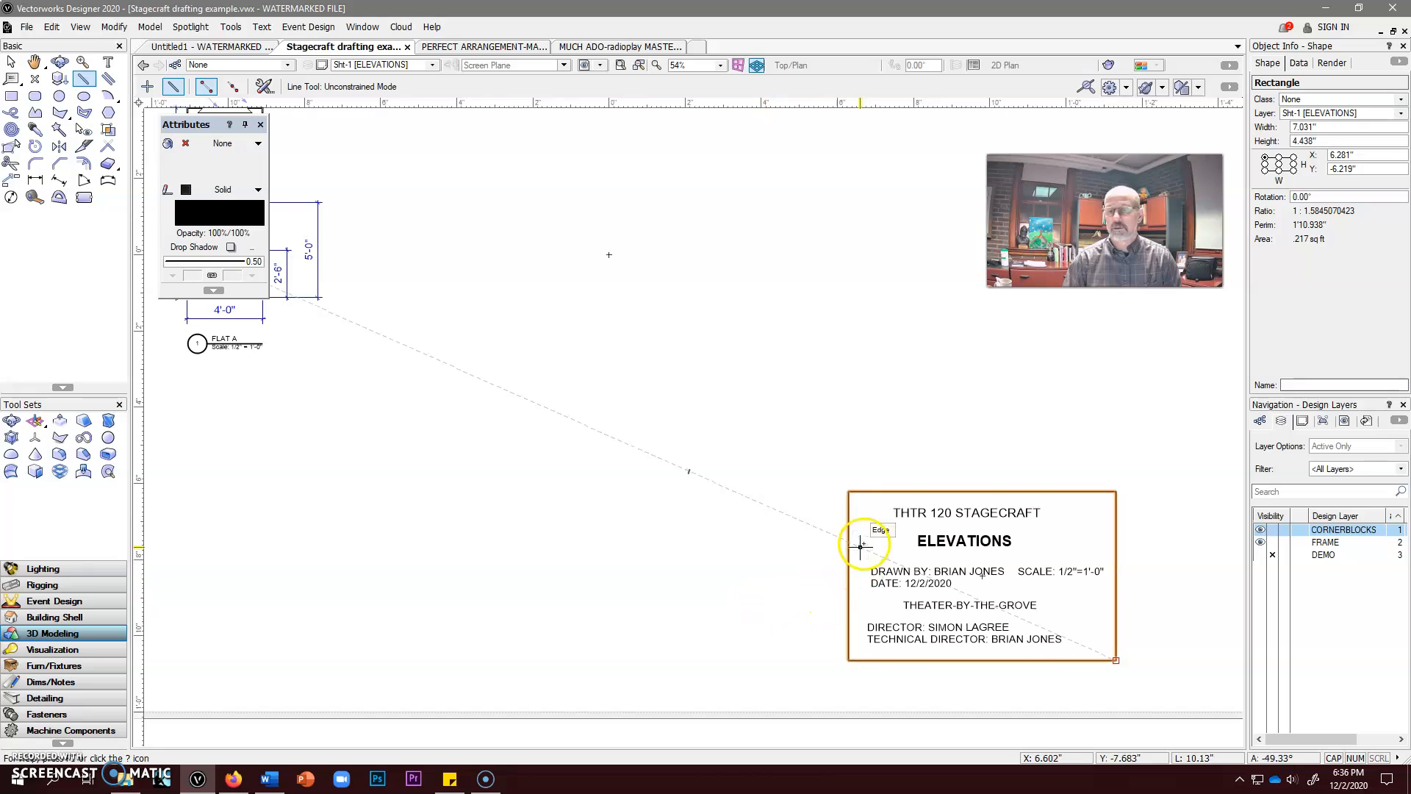
{"action": "left_click", "coordinate": [849, 525]}
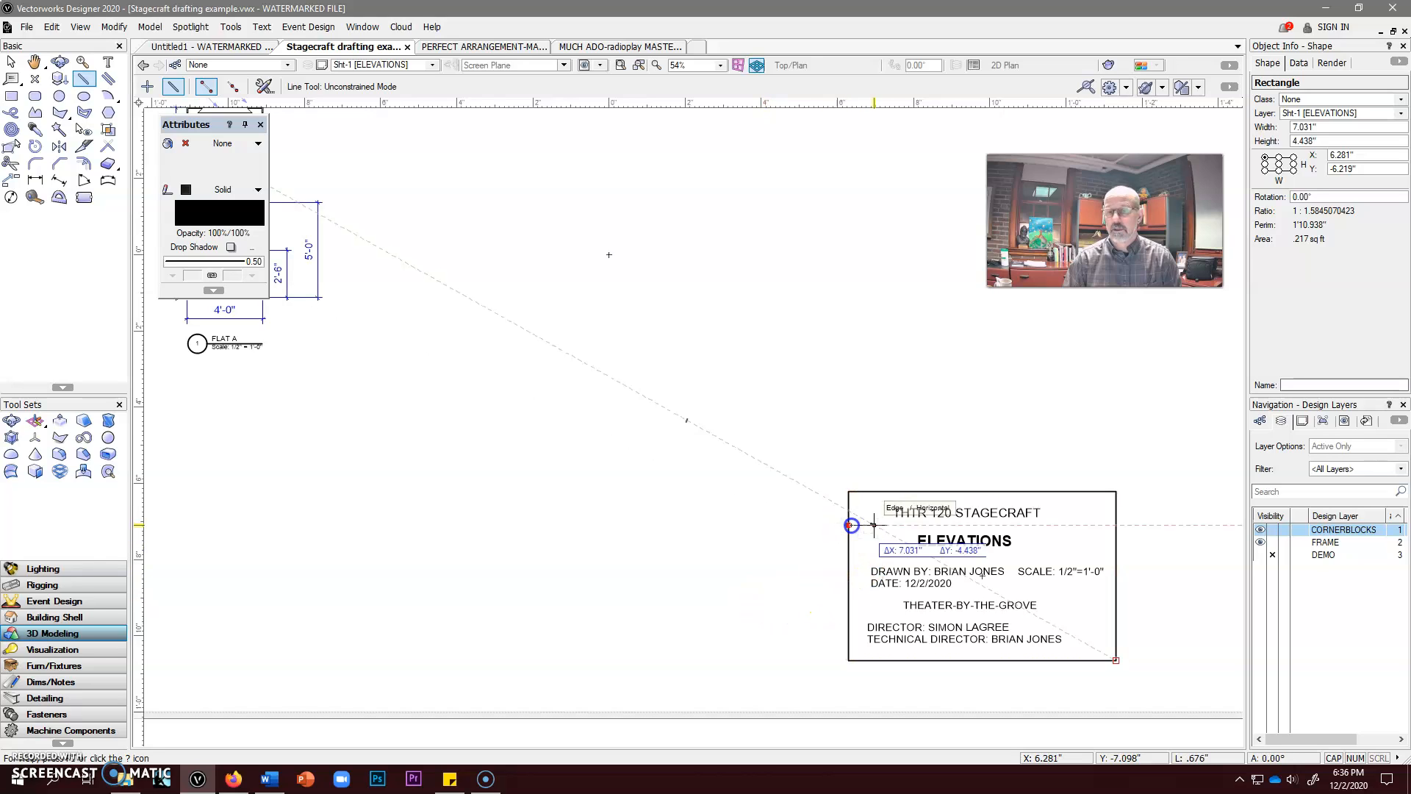
{"action": "left_click", "coordinate": [1115, 525]}
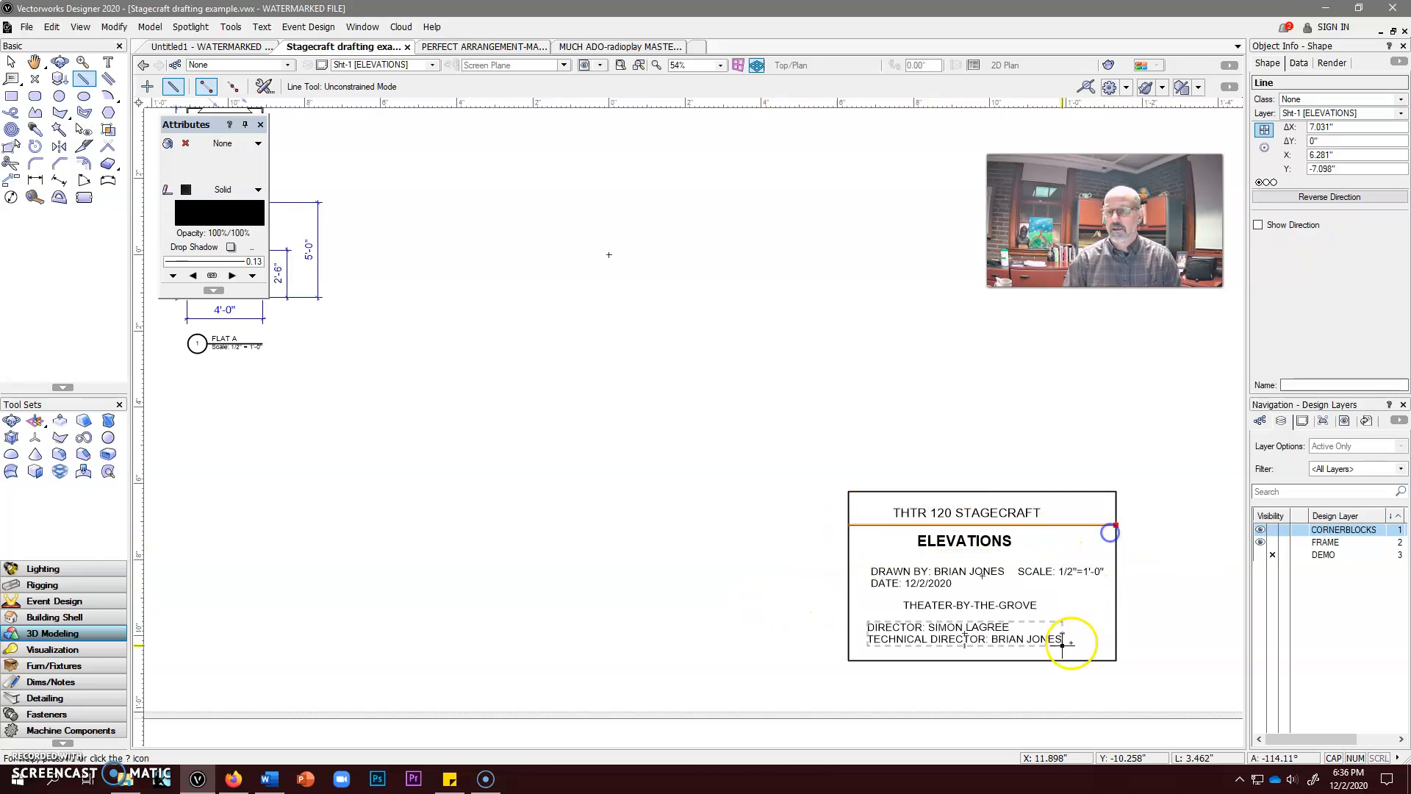
{"action": "left_click", "coordinate": [847, 560]}
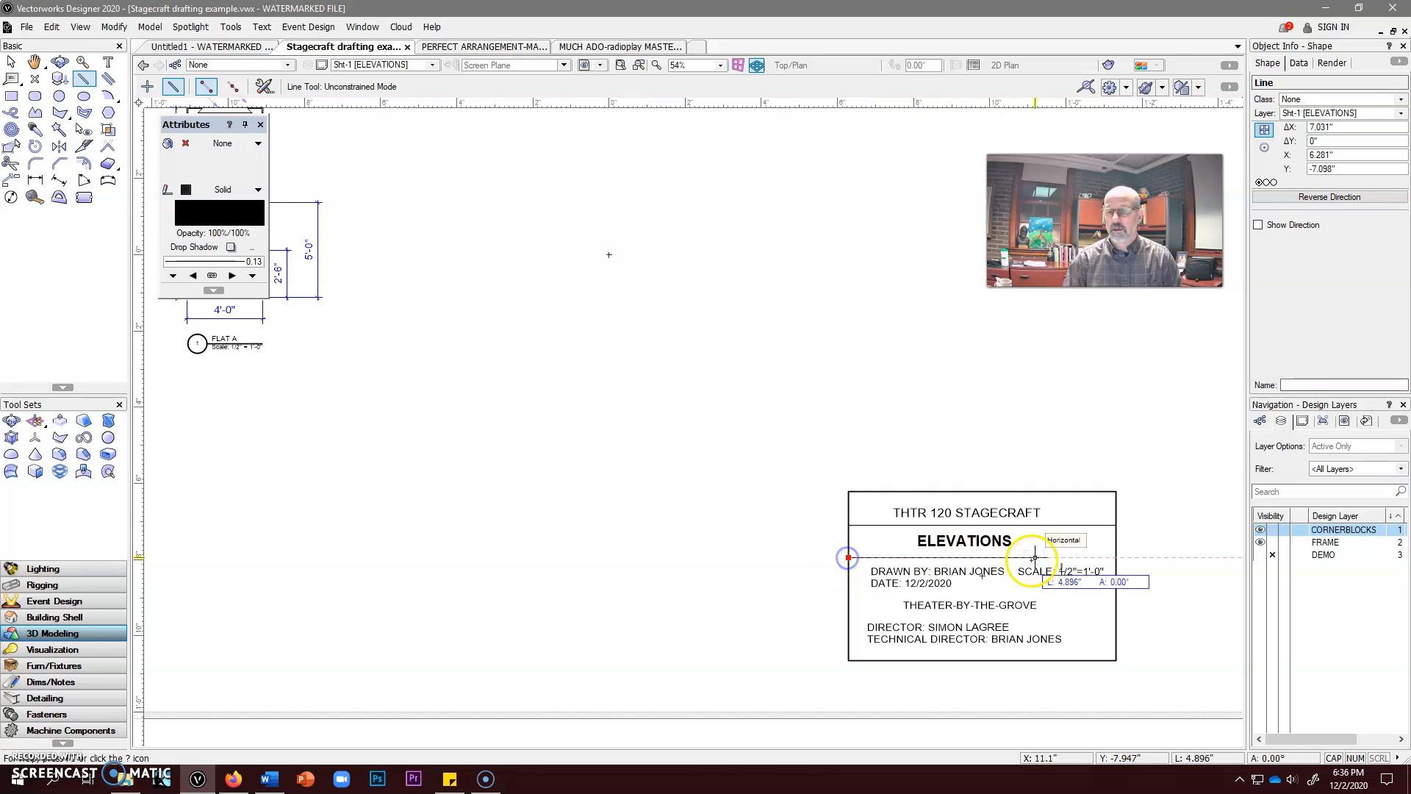
{"action": "left_click", "coordinate": [1113, 559]}
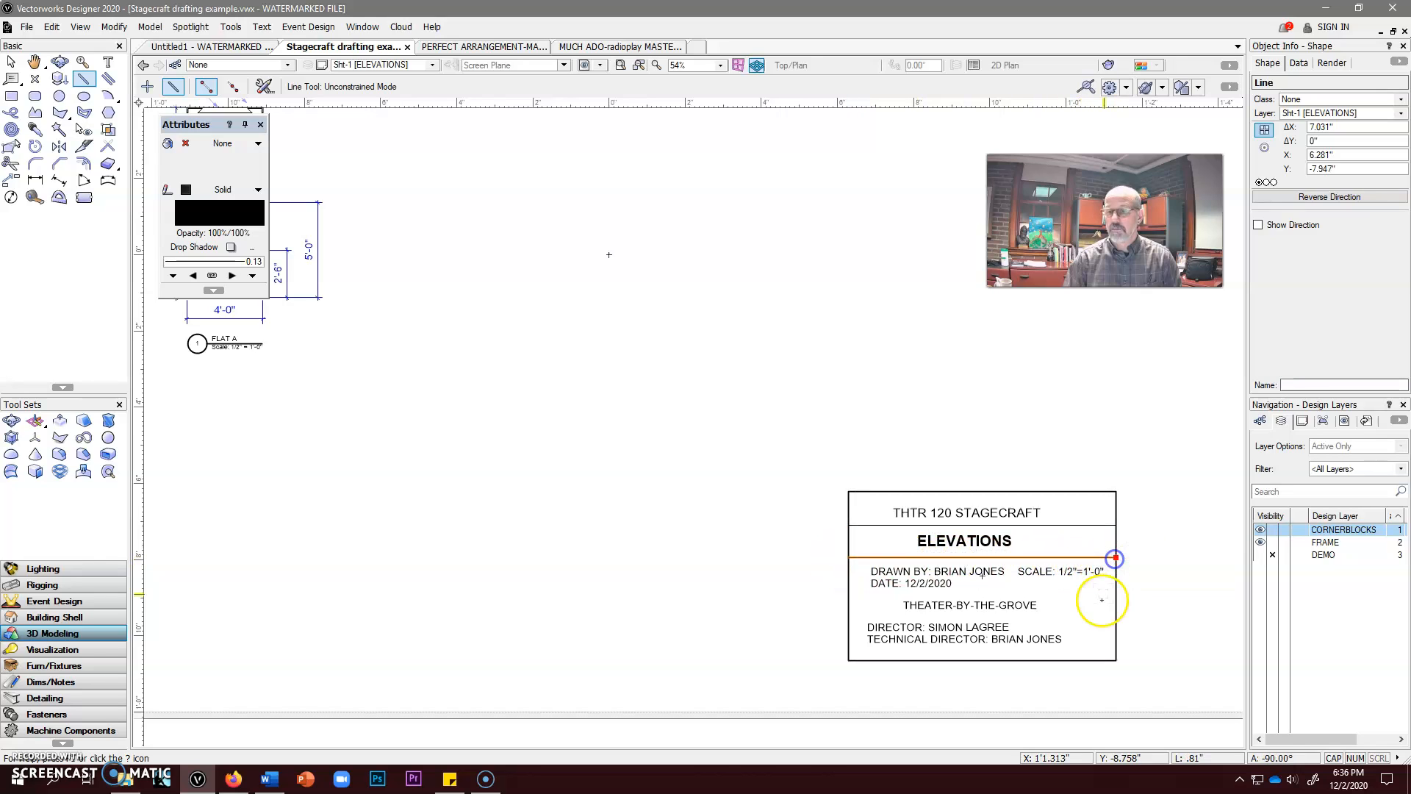
{"action": "left_click", "coordinate": [849, 593]}
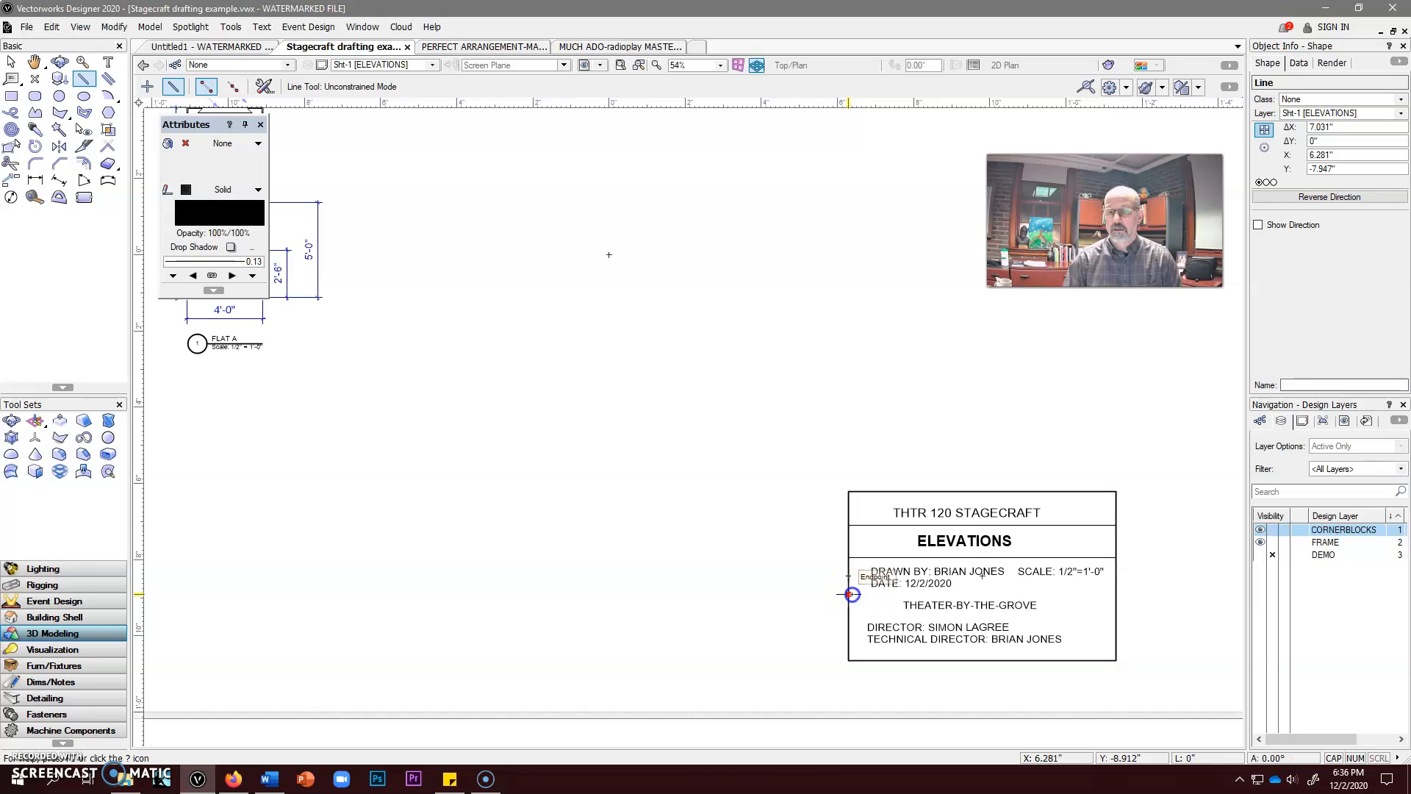
{"action": "left_click", "coordinate": [1115, 593]}
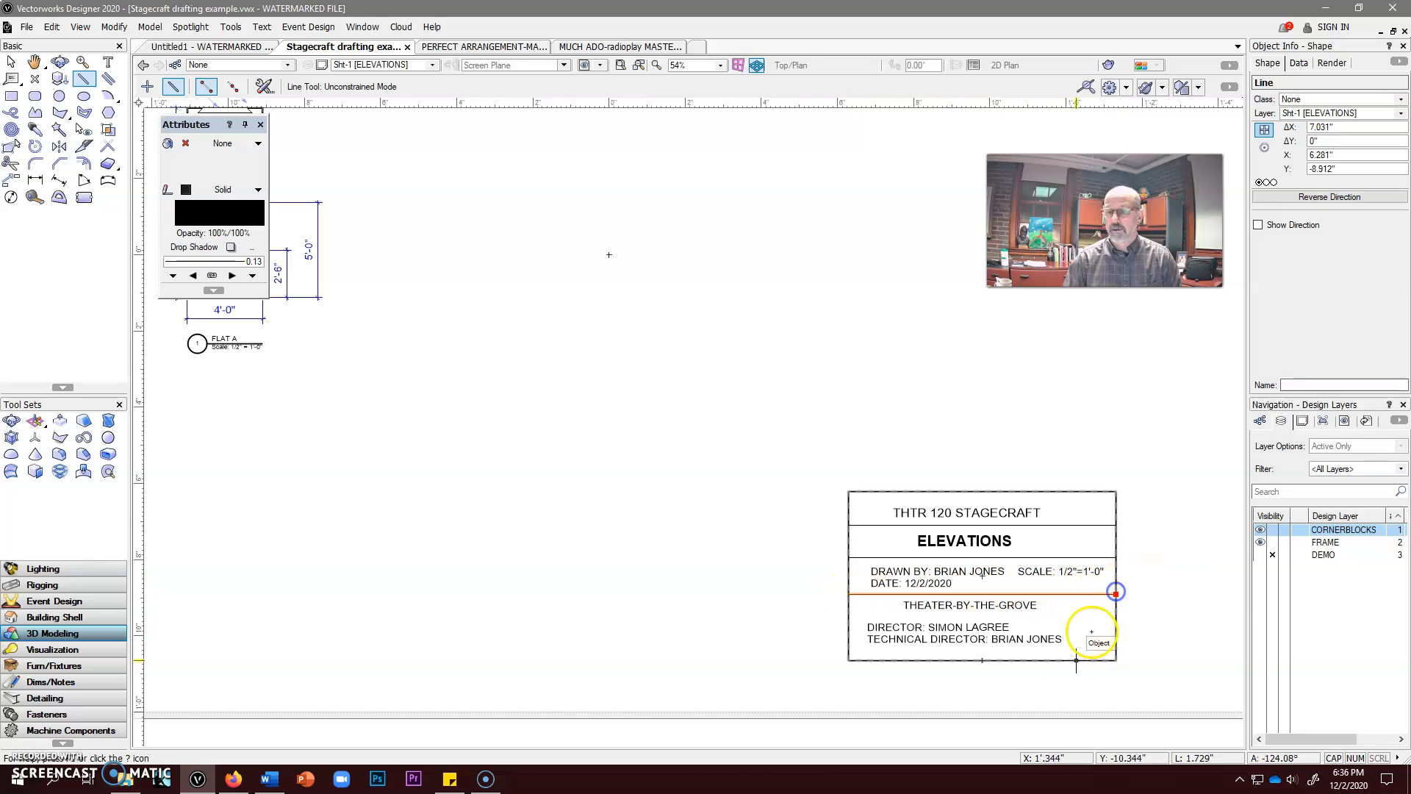
{"action": "left_click", "coordinate": [1004, 590]}
{"action": "left_click", "coordinate": [1004, 559]}
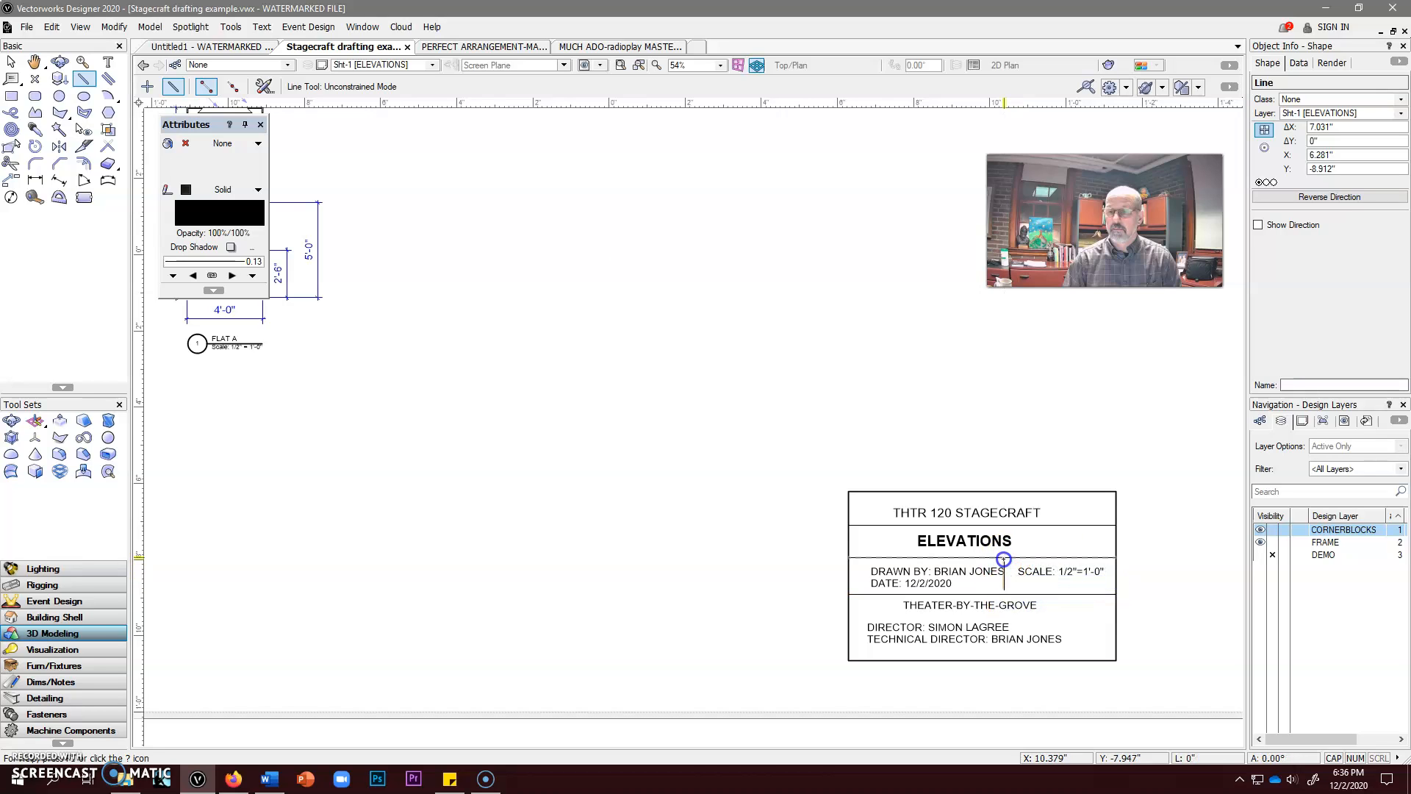
Shift the vertical divider to the middle of the gap before SCALE and extend its lower end to the horizontal divider below
{"action": "scroll", "coordinate": [1020, 626], "scroll_direction": "up", "scroll_amount": 3}
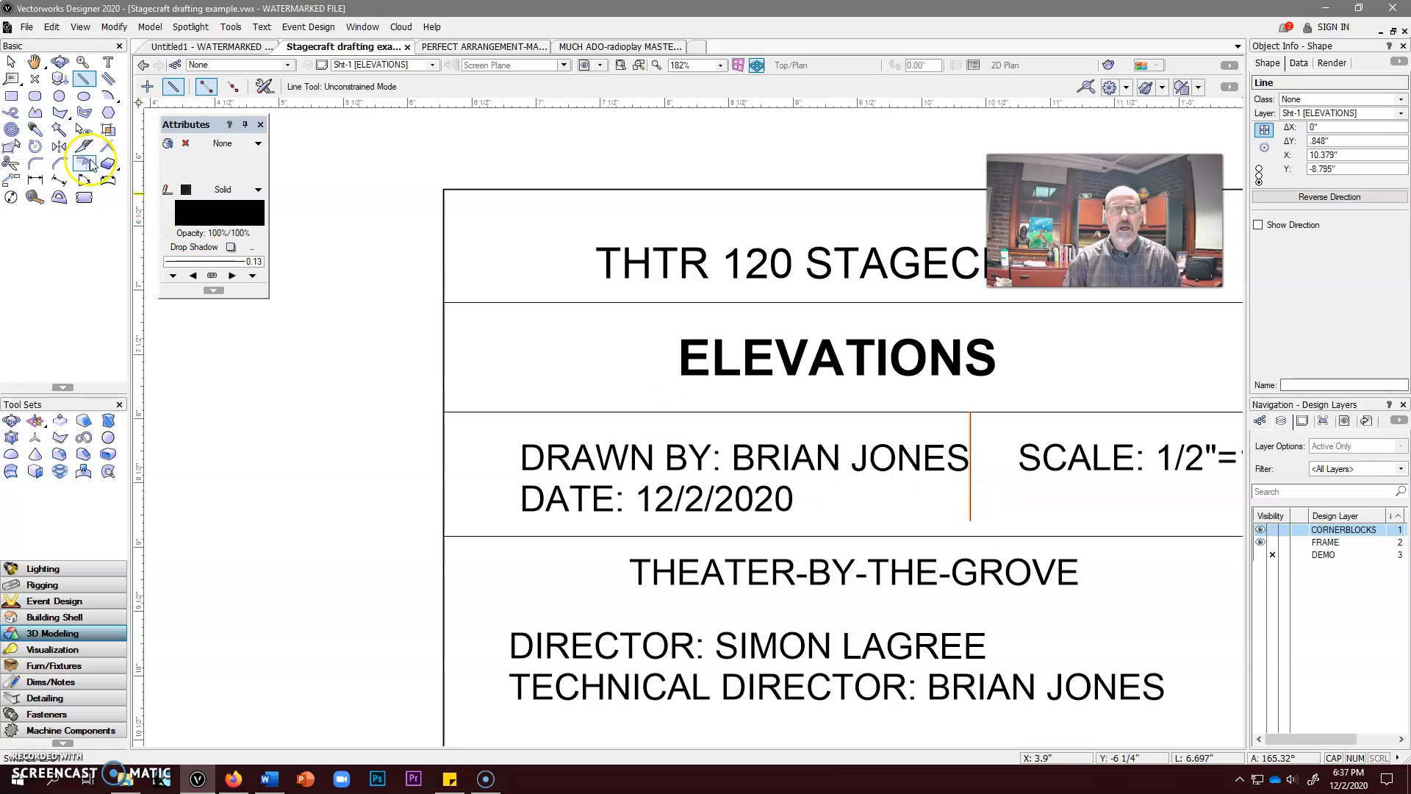
{"action": "left_click", "coordinate": [11, 61]}
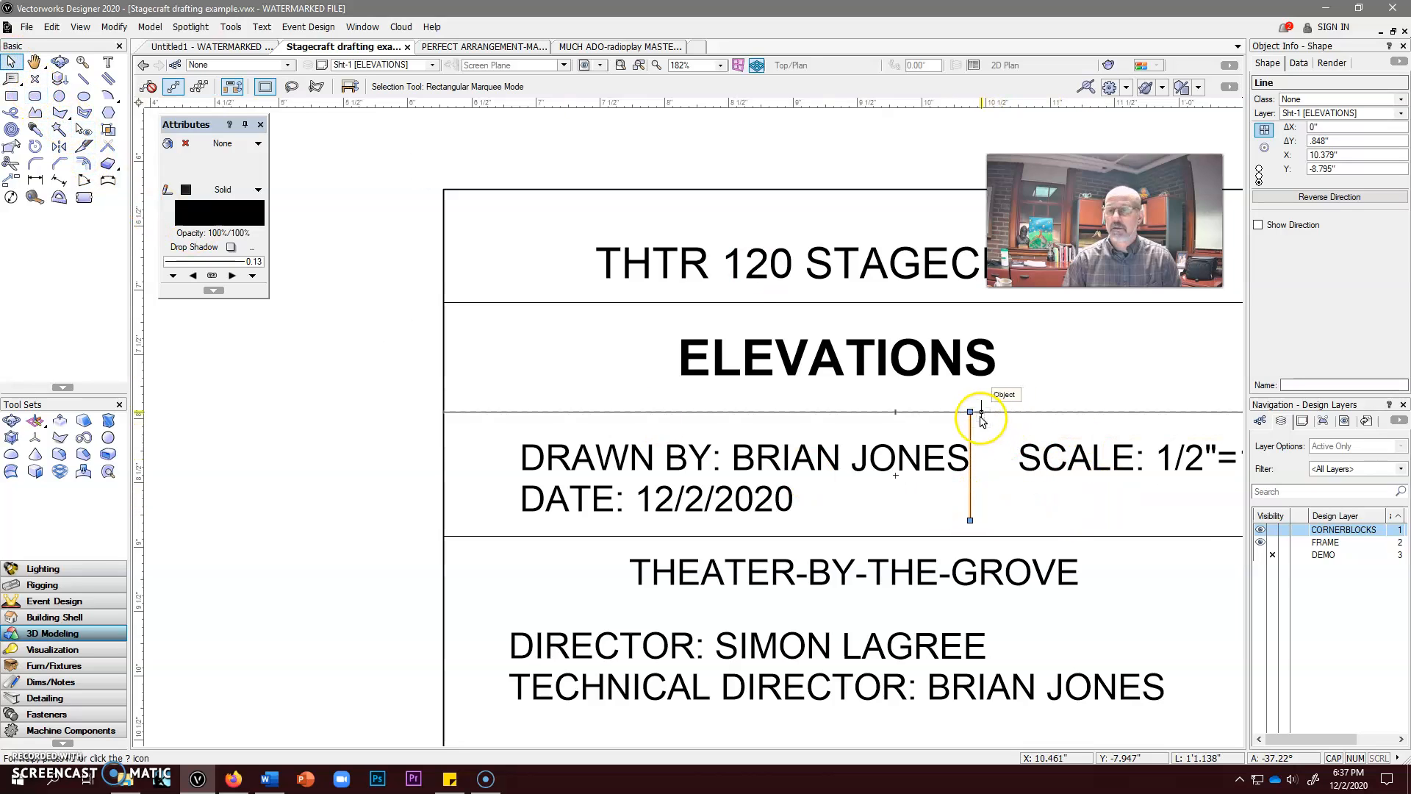
{"action": "left_click_drag", "start_coordinate": [970, 416], "coordinate": [993, 411]}
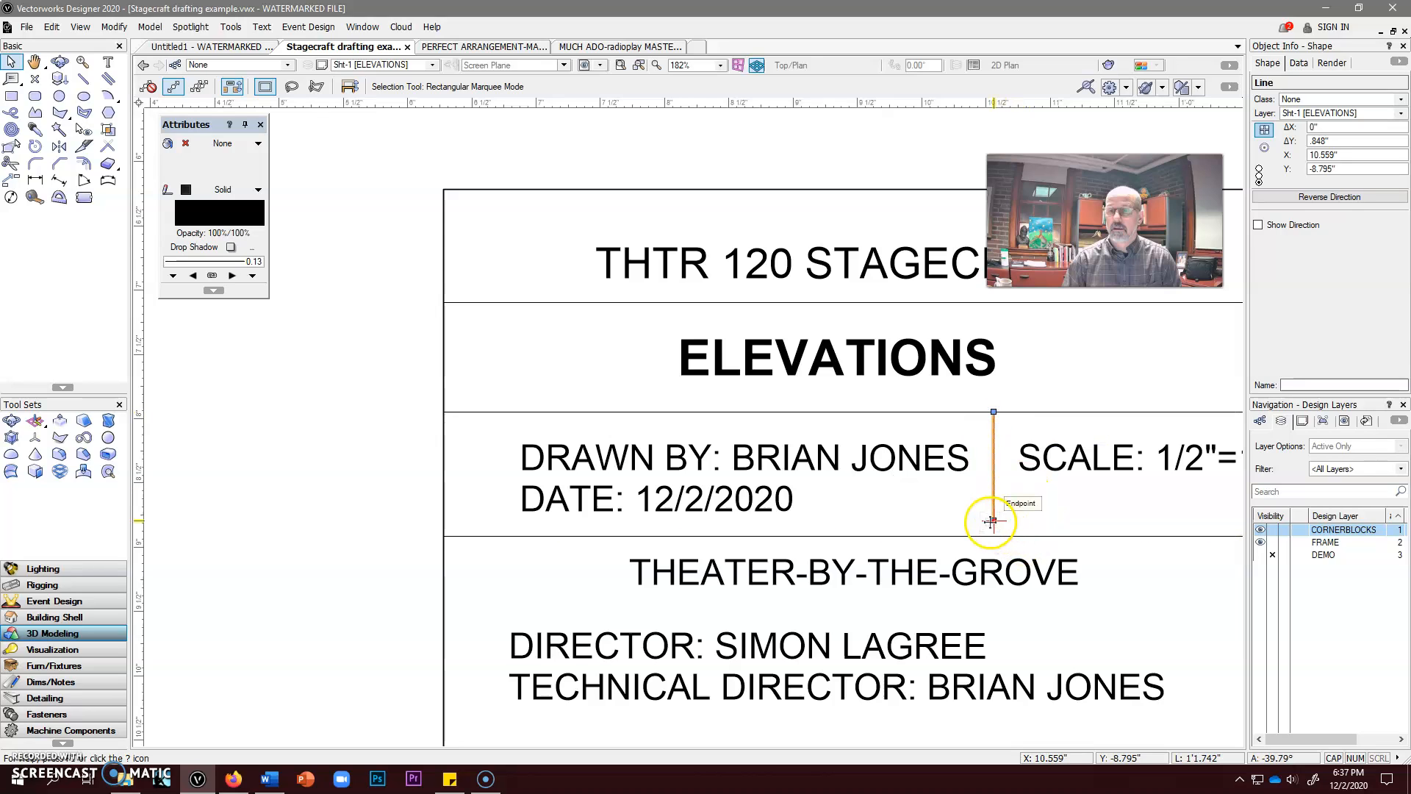
{"action": "left_click_drag", "start_coordinate": [994, 522], "coordinate": [993, 537]}
Set the line thickness of all four title block dividers to 0.25 and deselect them
{"action": "scroll", "coordinate": [1070, 644], "scroll_direction": "down", "scroll_amount": 5}
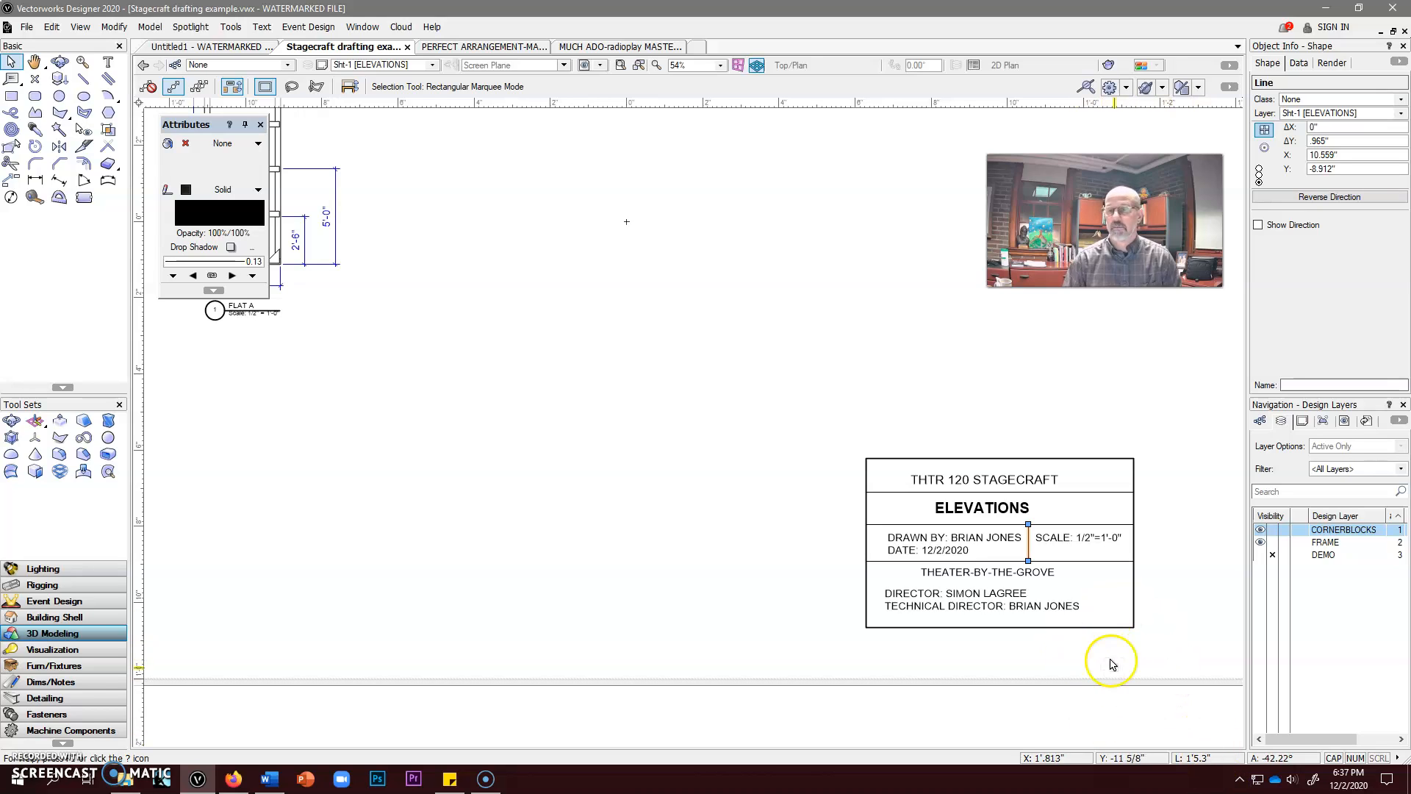
{"action": "left_click", "coordinate": [920, 492]}
{"action": "left_click", "coordinate": [1036, 524], "text": "shift"}
{"action": "left_click", "coordinate": [1051, 562], "text": "shift"}
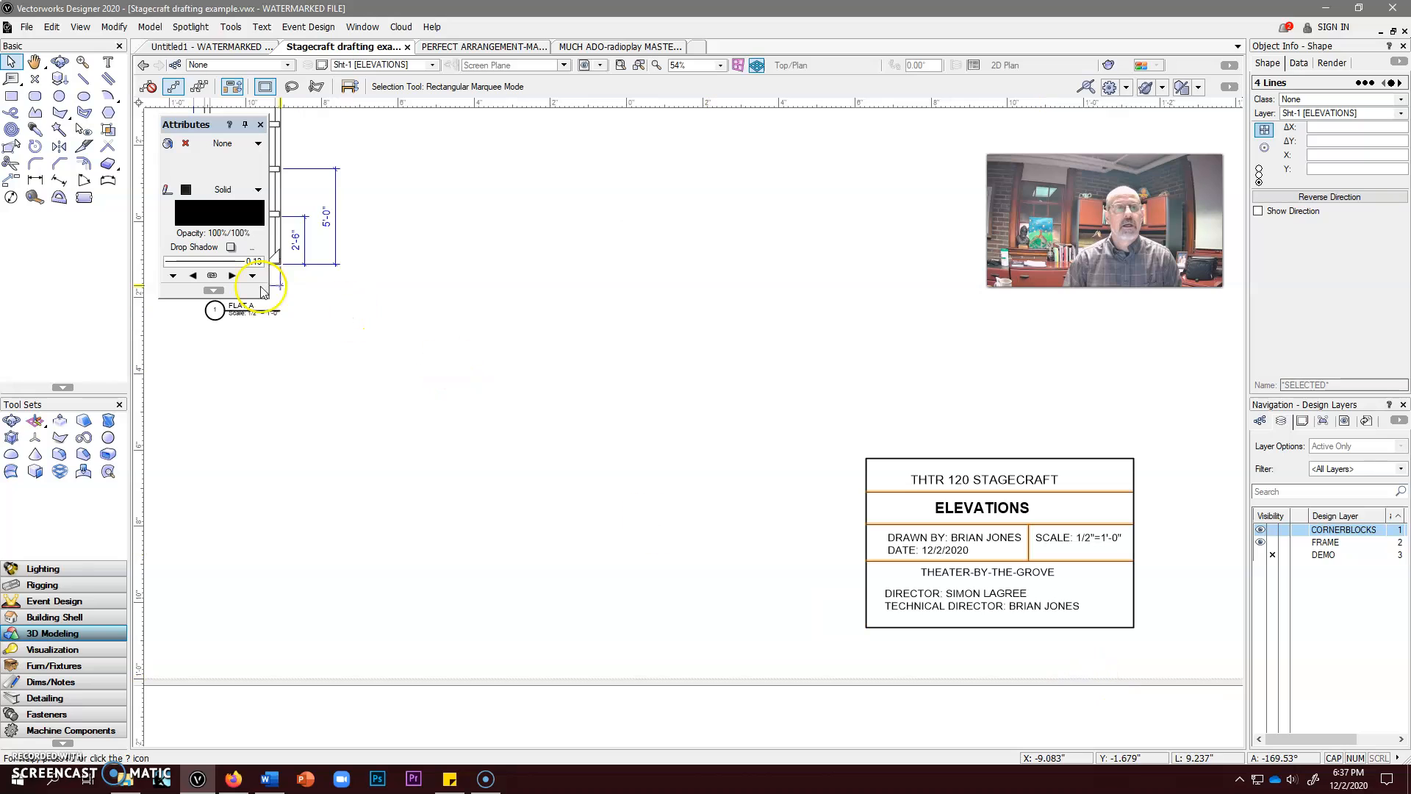
{"action": "left_click", "coordinate": [220, 262]}
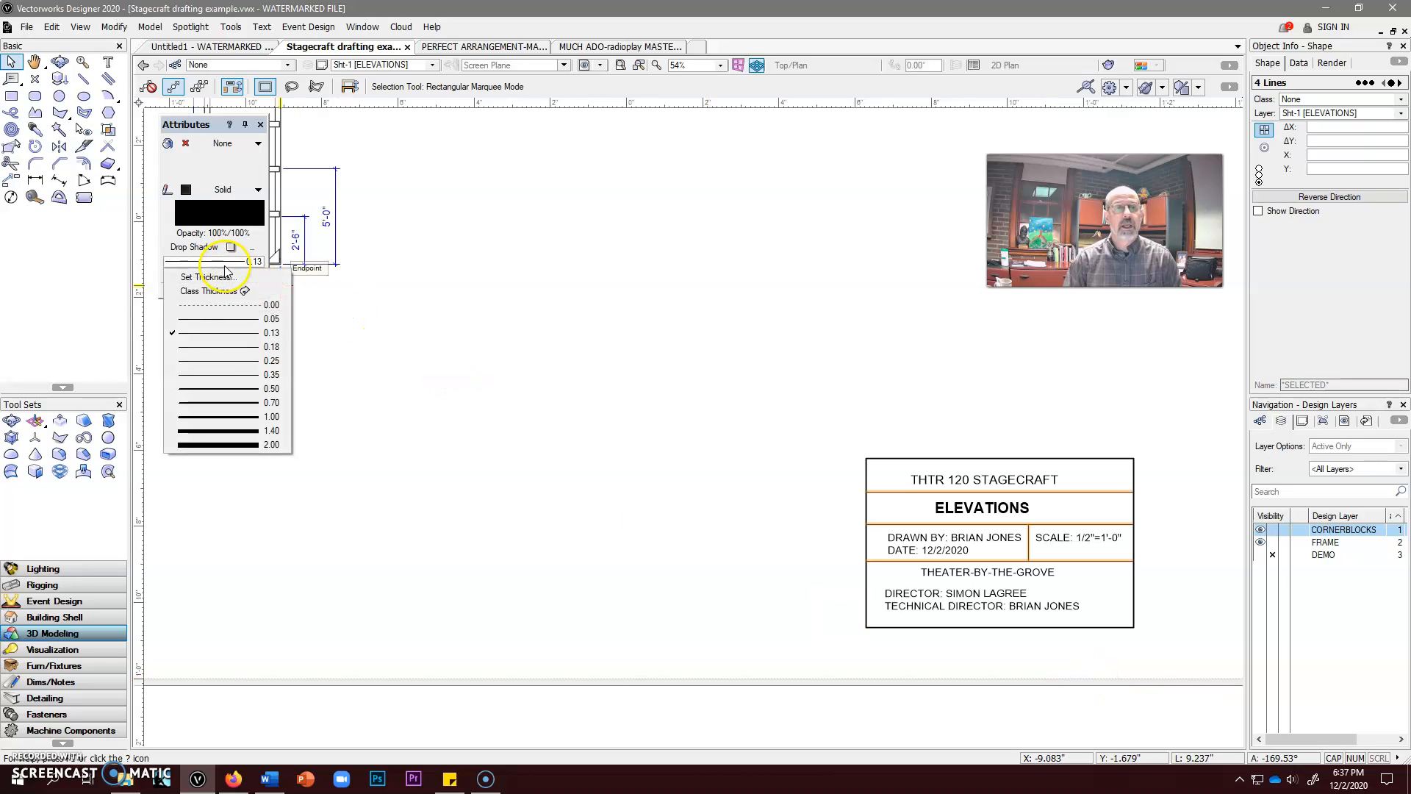
{"action": "left_click", "coordinate": [238, 365]}
{"action": "left_click", "coordinate": [1101, 588]}
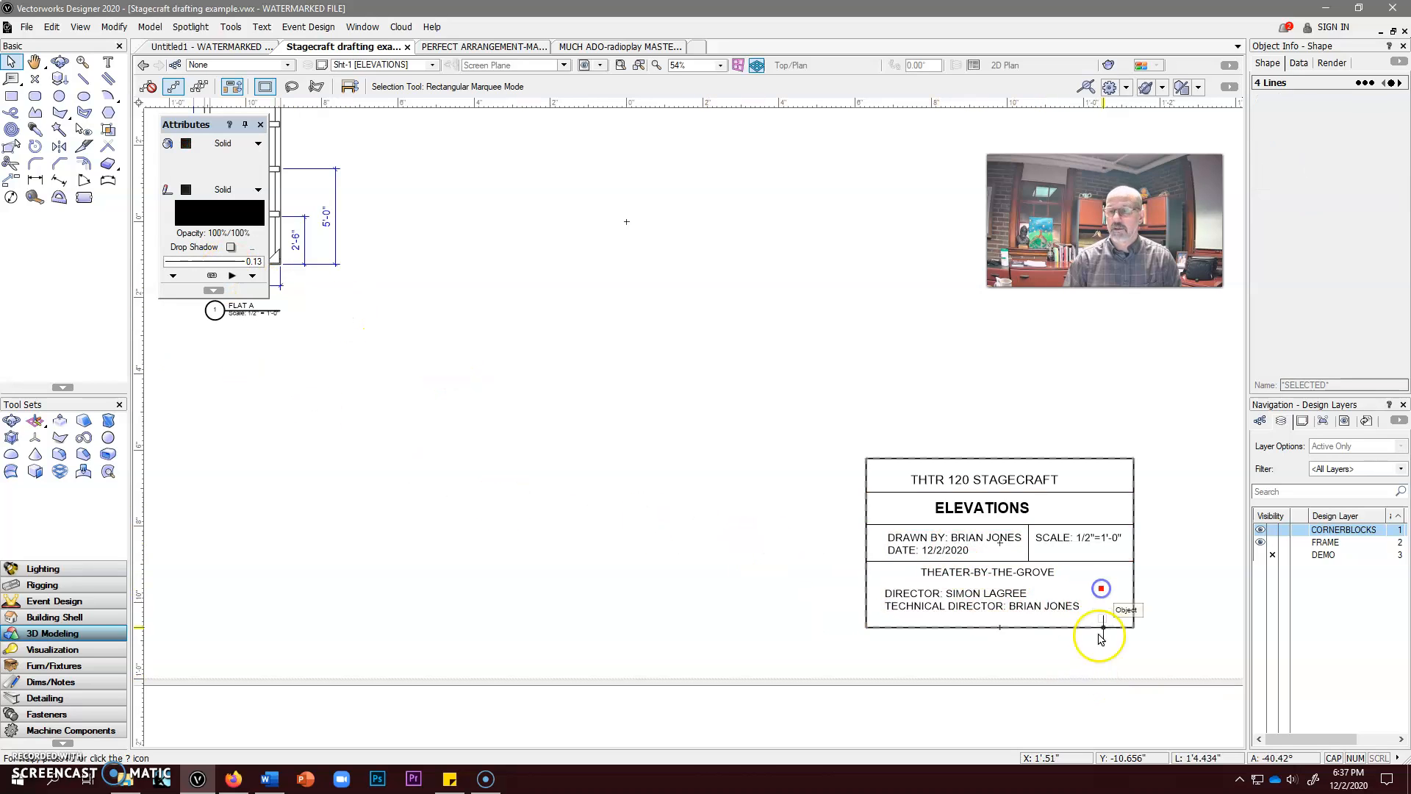
{"action": "left_click", "coordinate": [1067, 720]}
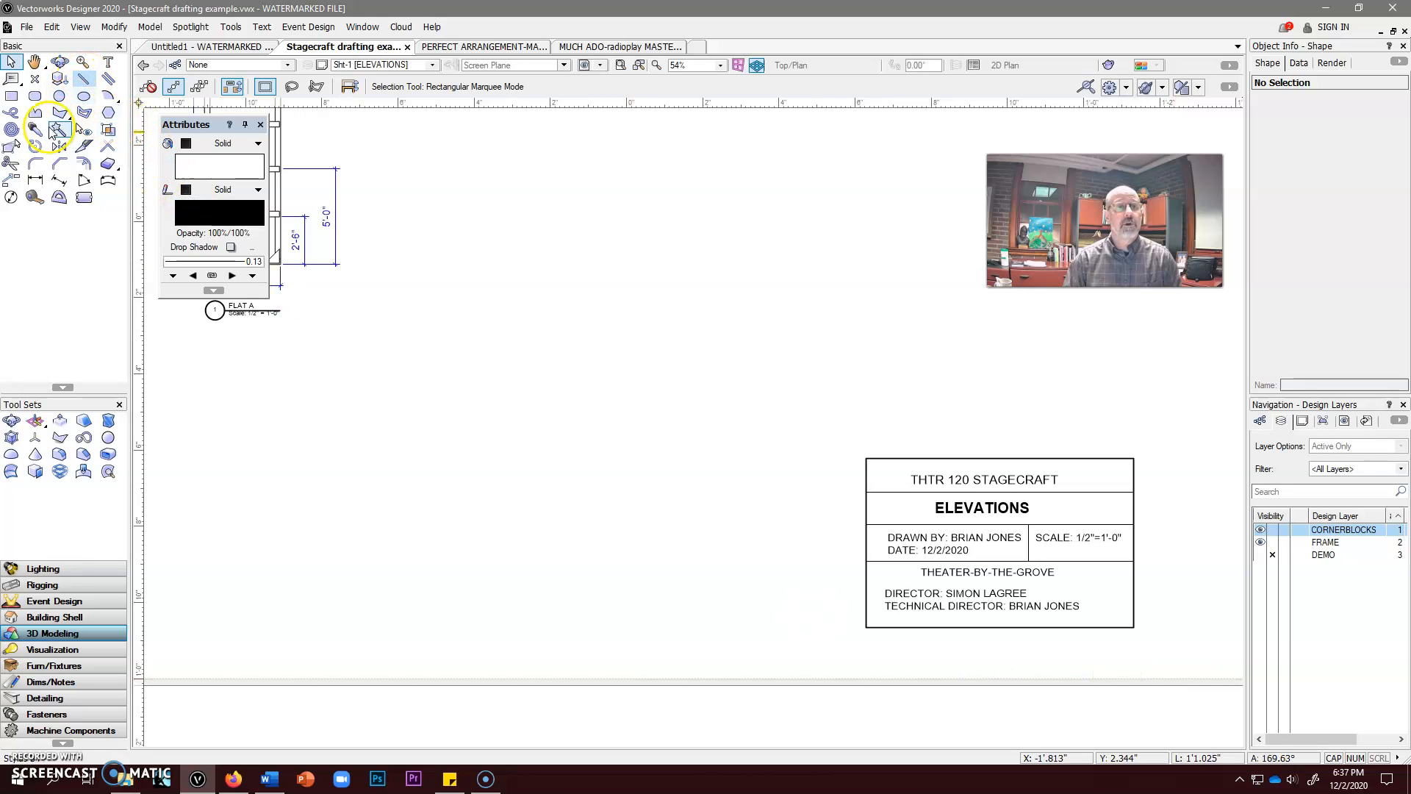
Add the 20 pt text labels PLATE: and OF: in the empty space beside the title block's lower-right part
{"action": "left_click", "coordinate": [108, 62]}
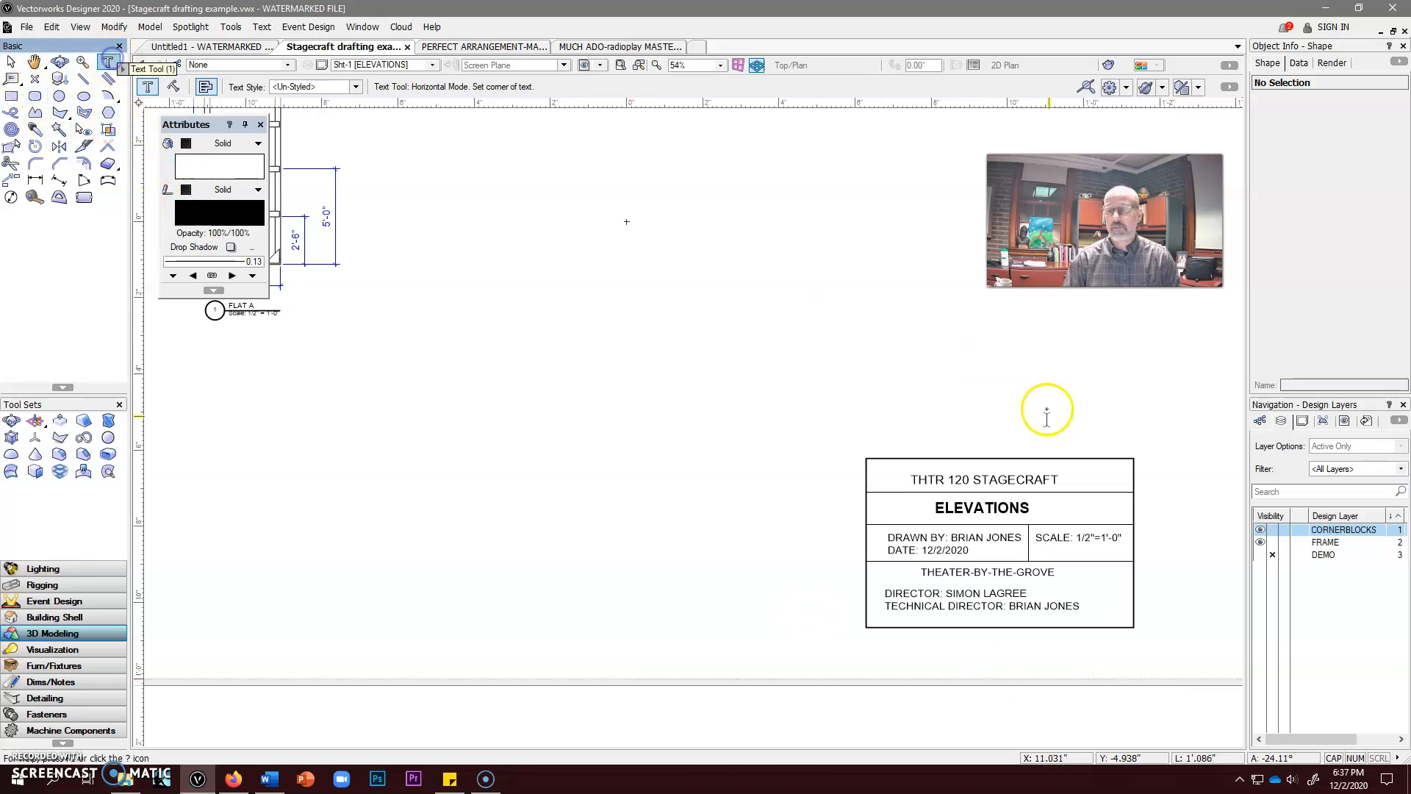
{"action": "left_click", "coordinate": [1153, 553]}
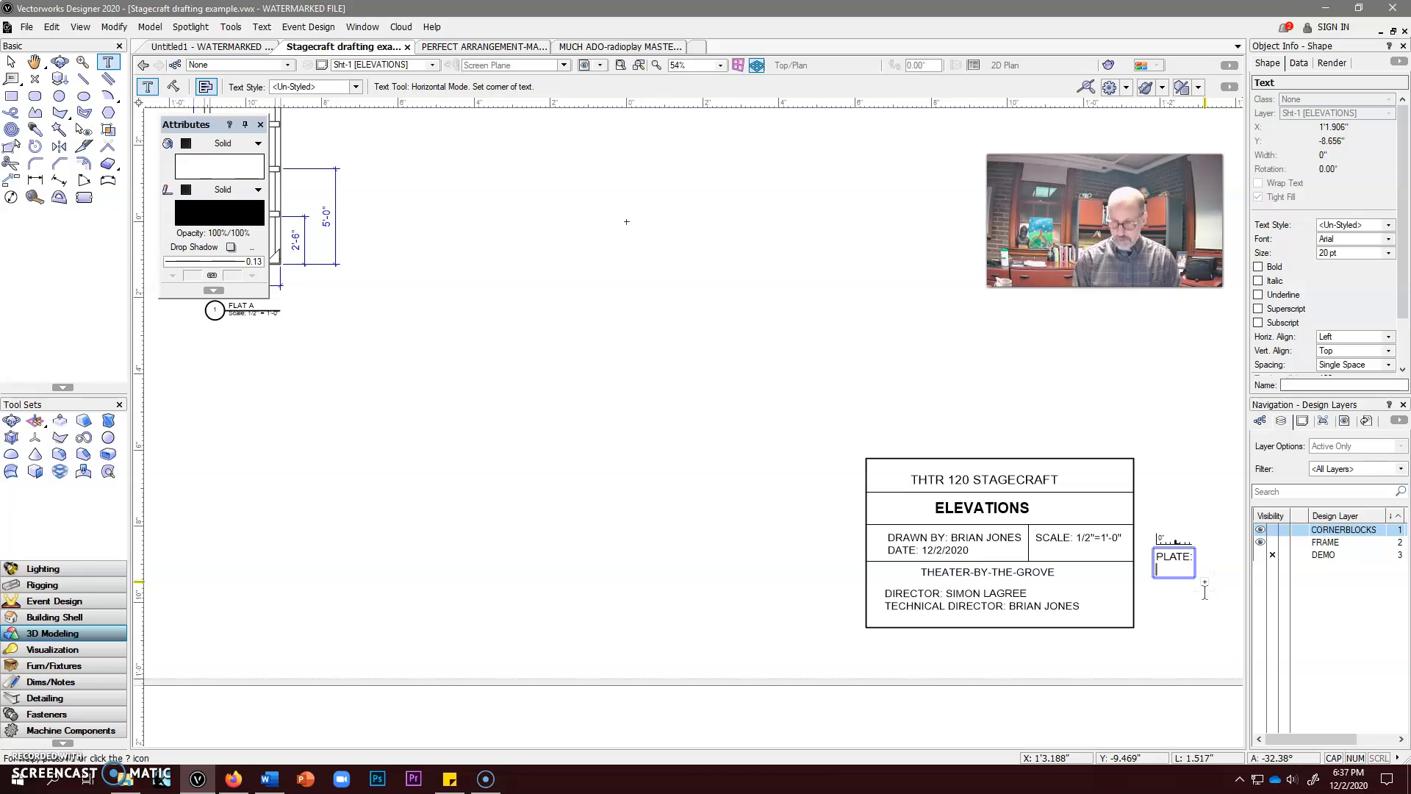
{"action": "key", "text": "BackSpace"}
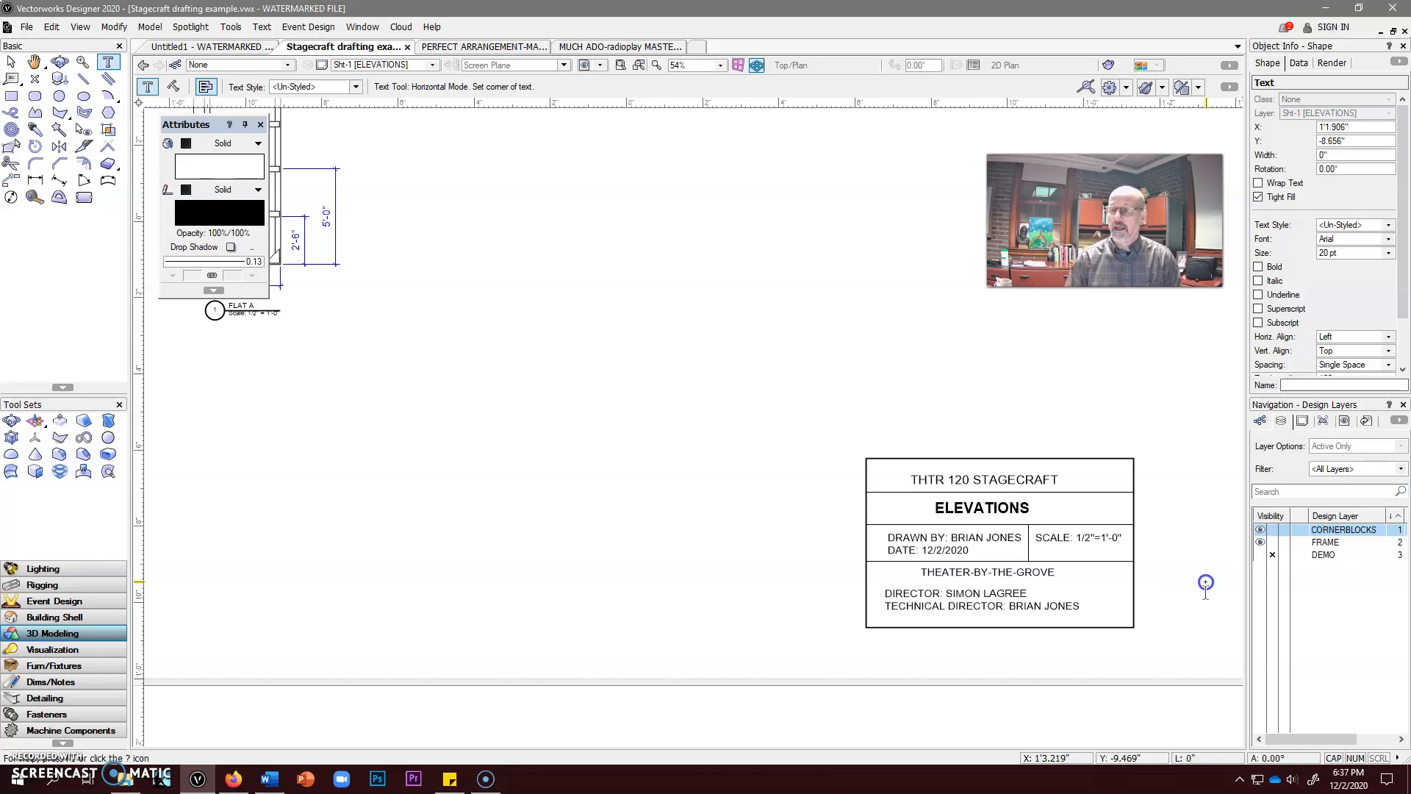
{"action": "left_click", "coordinate": [1205, 582]}
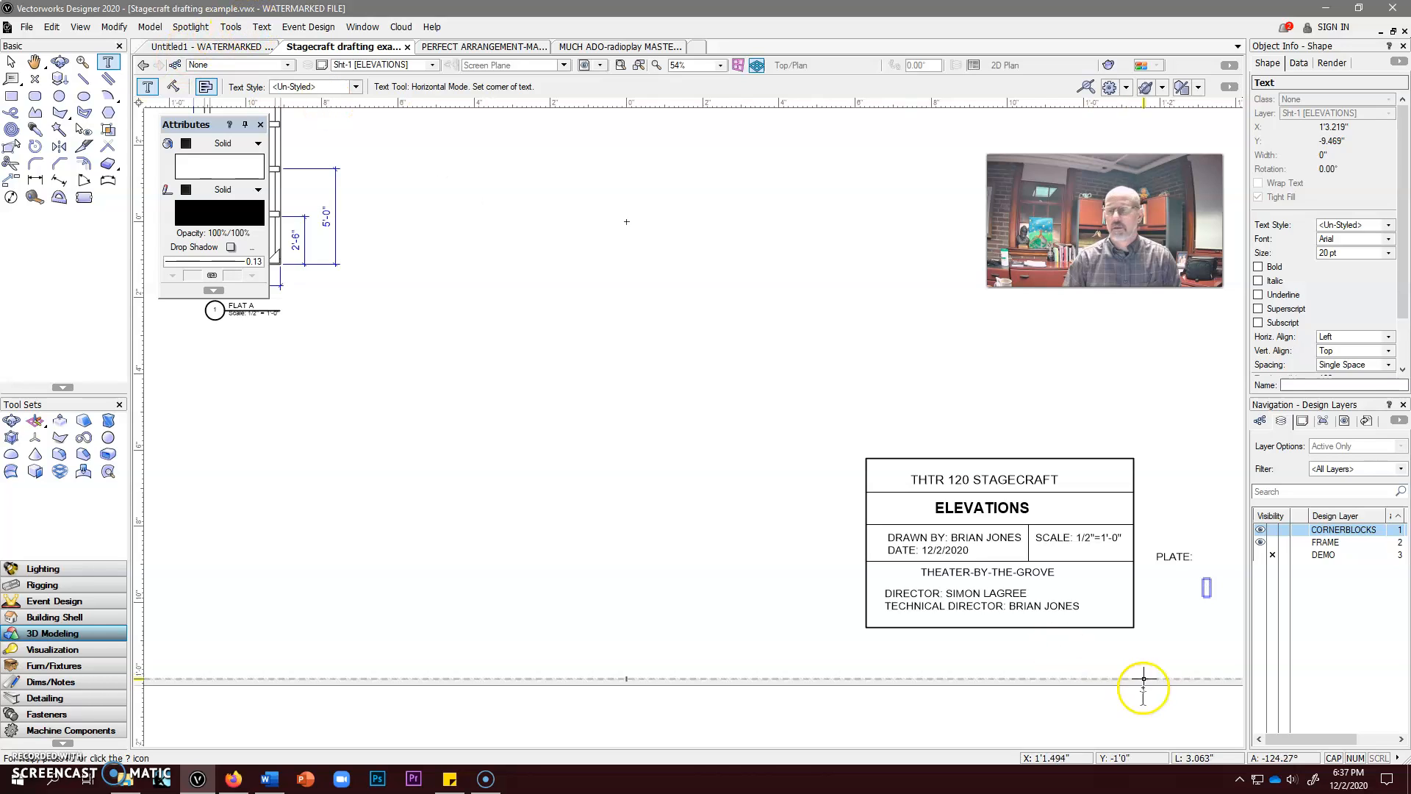
{"action": "left_click", "coordinate": [1199, 604]}
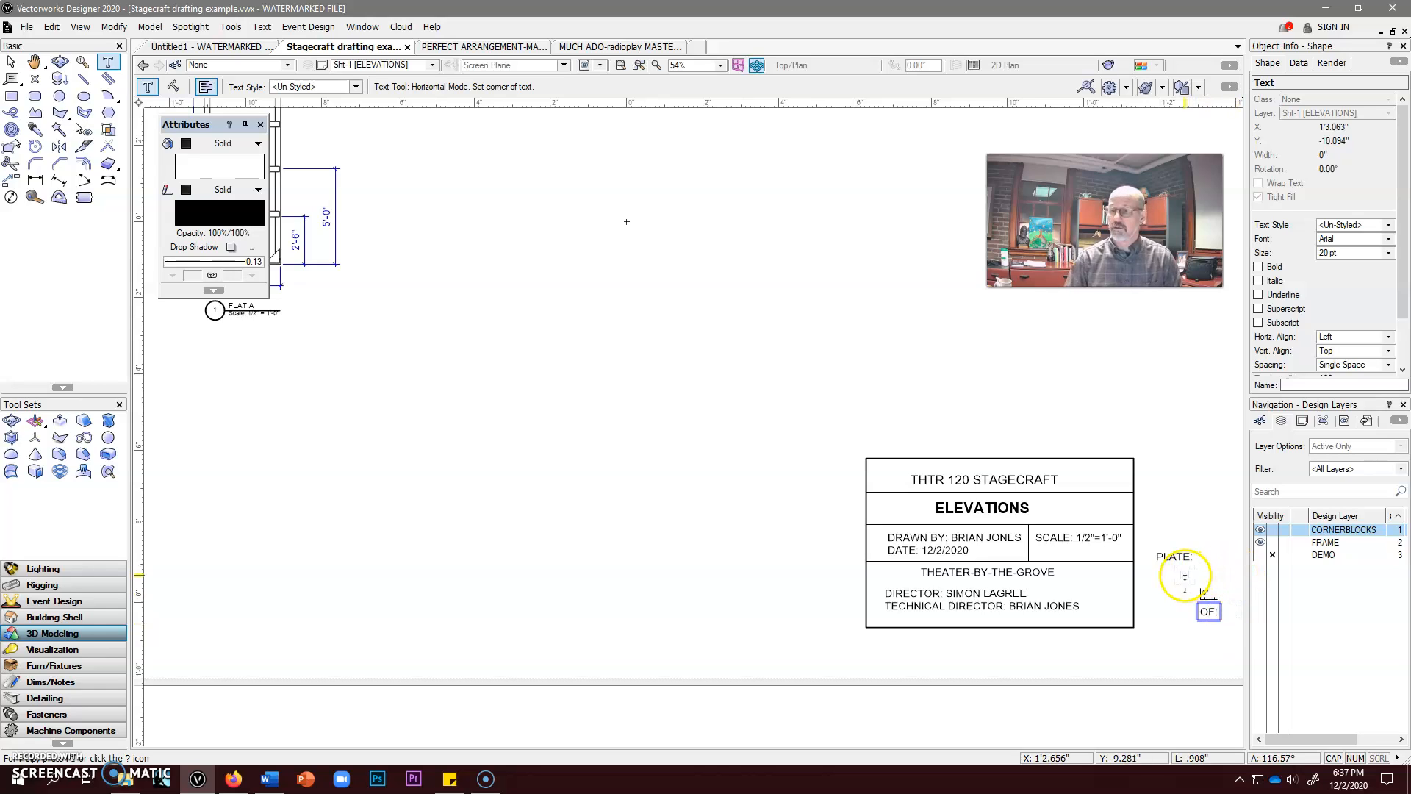
Move the PLATE: label slightly higher beside the scale text and deselect it
{"action": "key", "text": "x"}
{"action": "left_click", "coordinate": [1161, 557]}
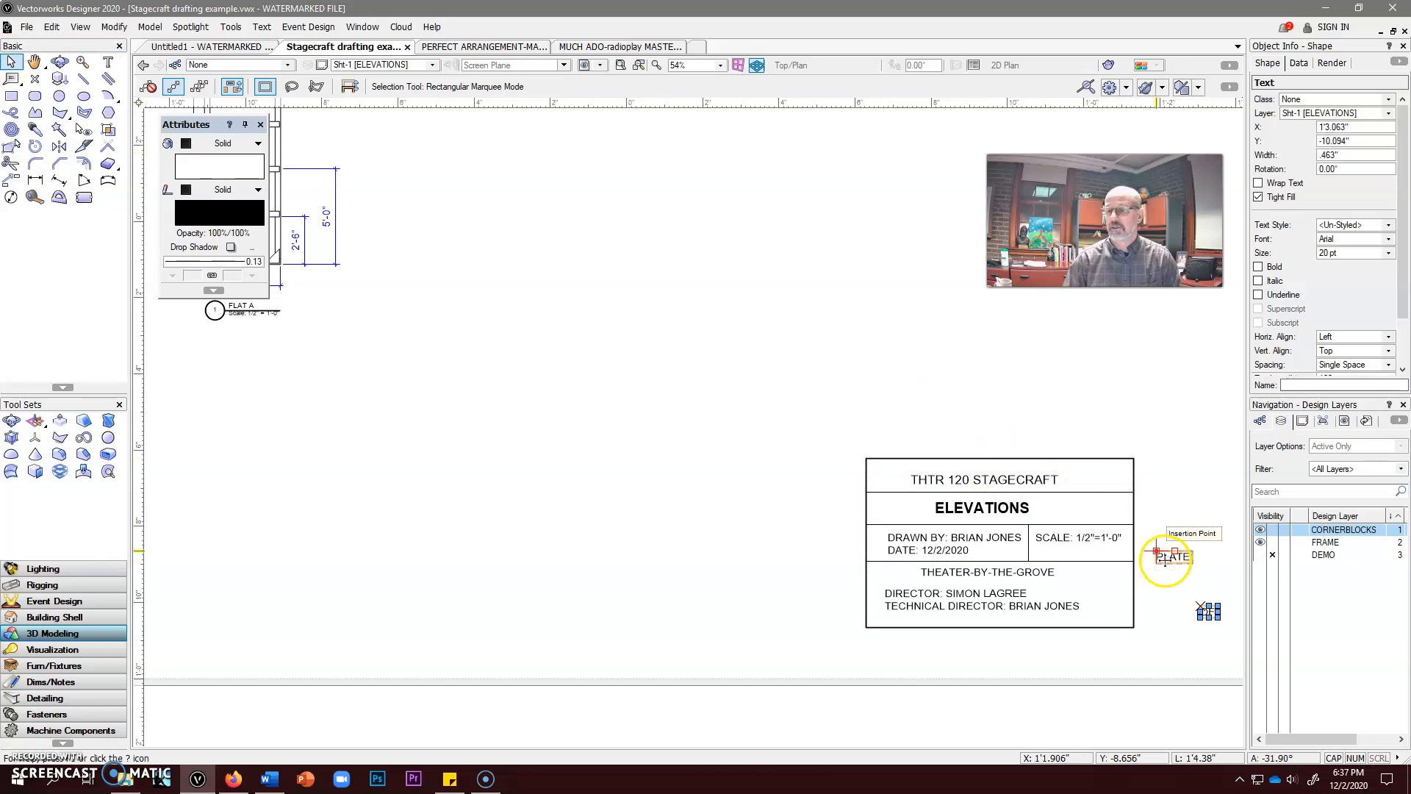
{"action": "left_click_drag", "start_coordinate": [1155, 542], "coordinate": [1155, 542]}
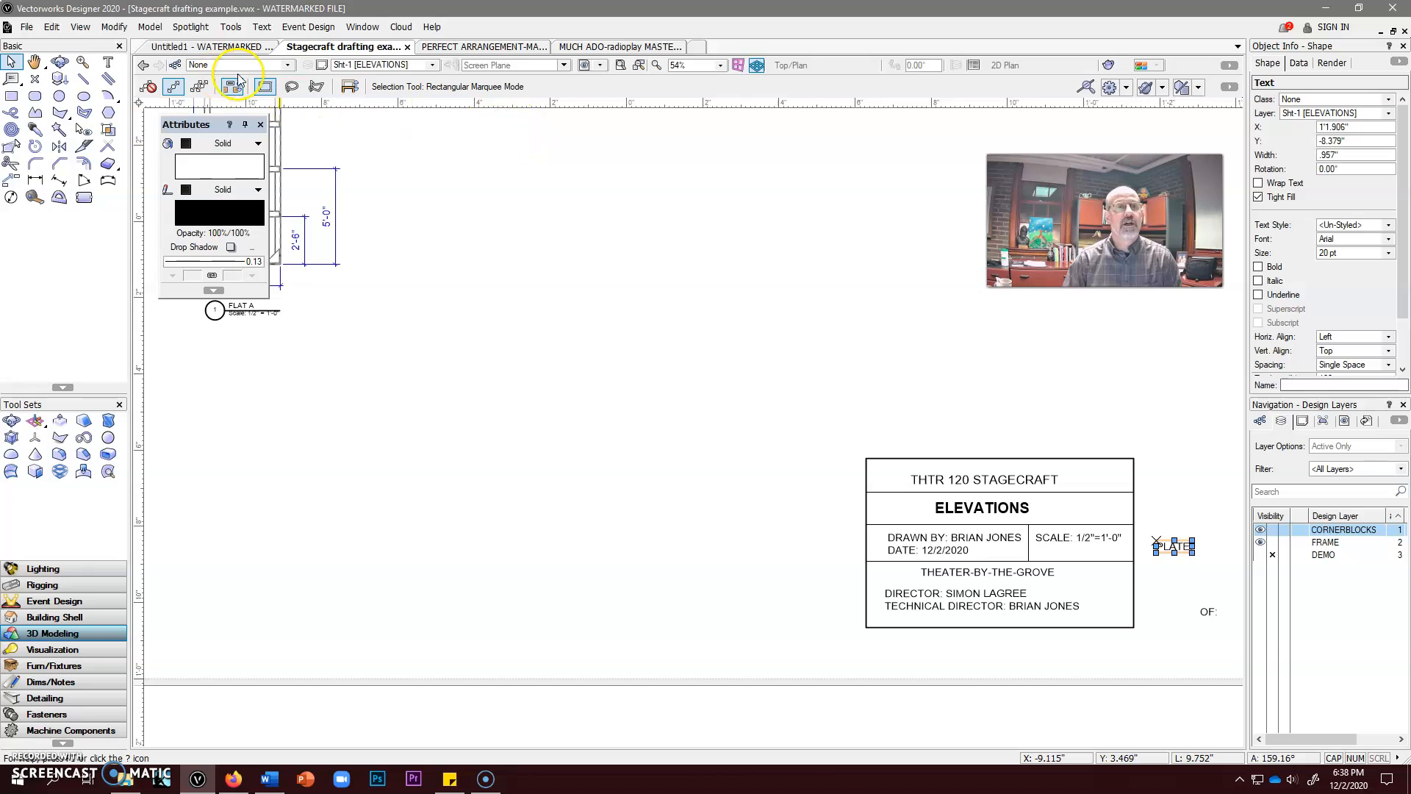
{"action": "left_click", "coordinate": [1158, 632]}
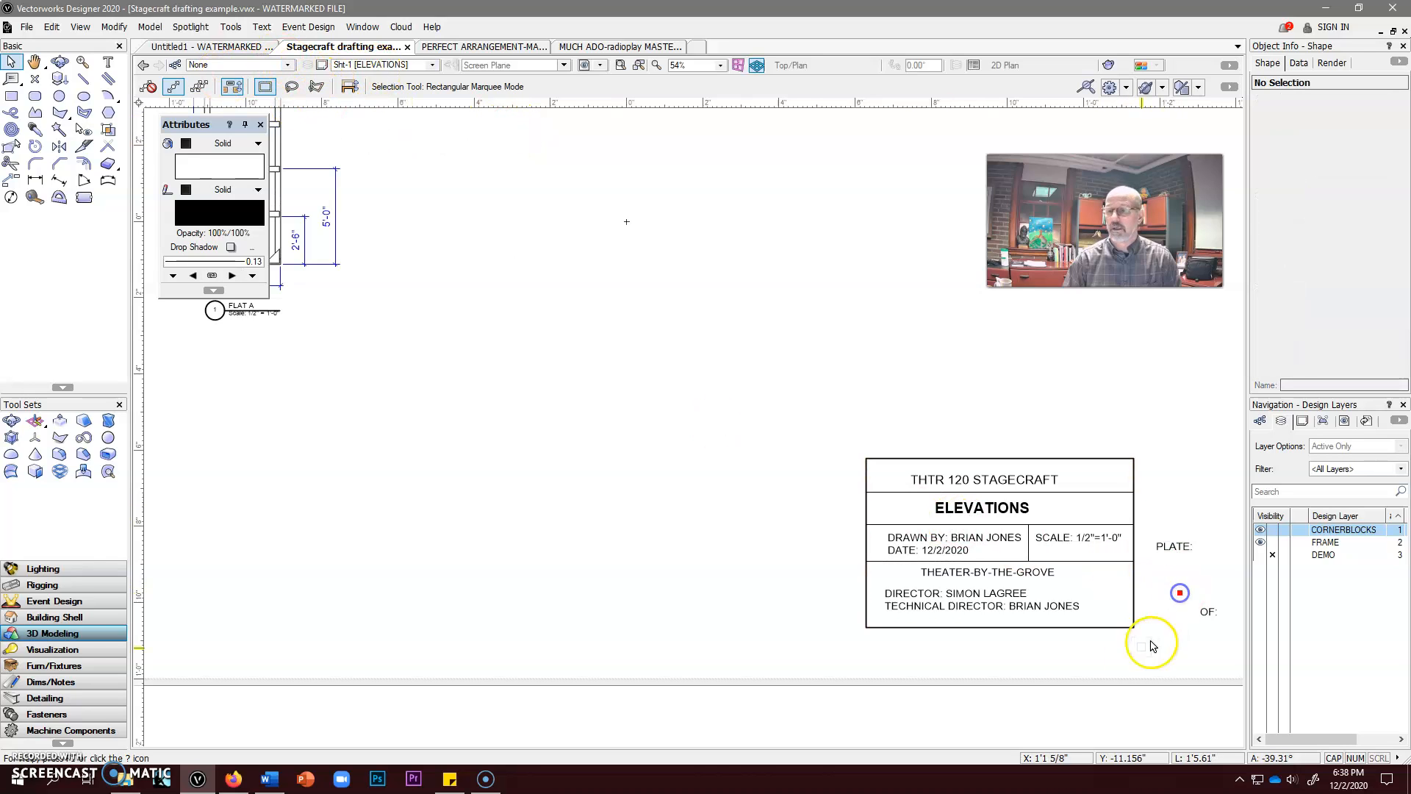
Add the plate number 1 as 96 pt text and position it between the PLATE: and OF: labels
{"action": "left_click", "coordinate": [106, 65]}
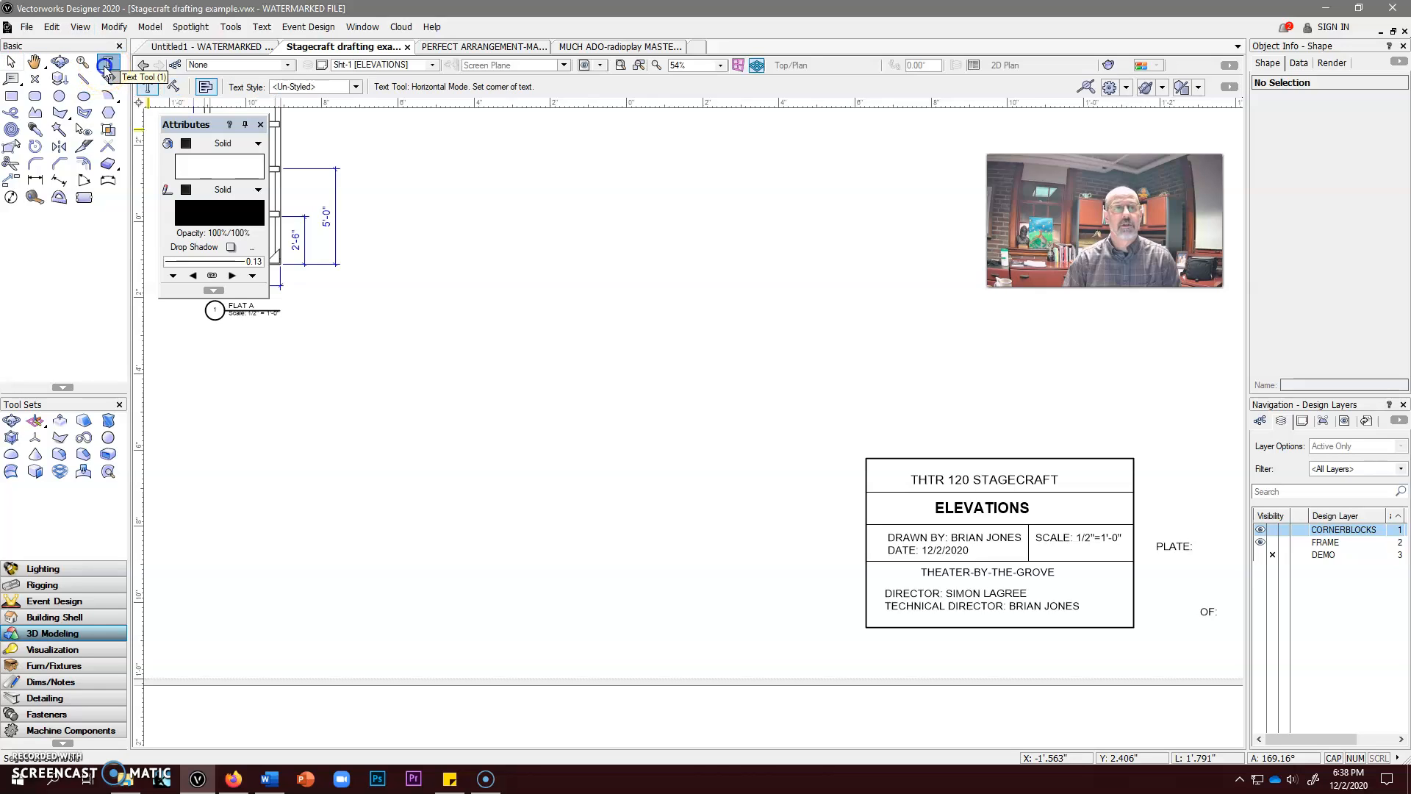
{"action": "left_click", "coordinate": [263, 28]}
{"action": "mouse_move", "coordinate": [291, 70]}
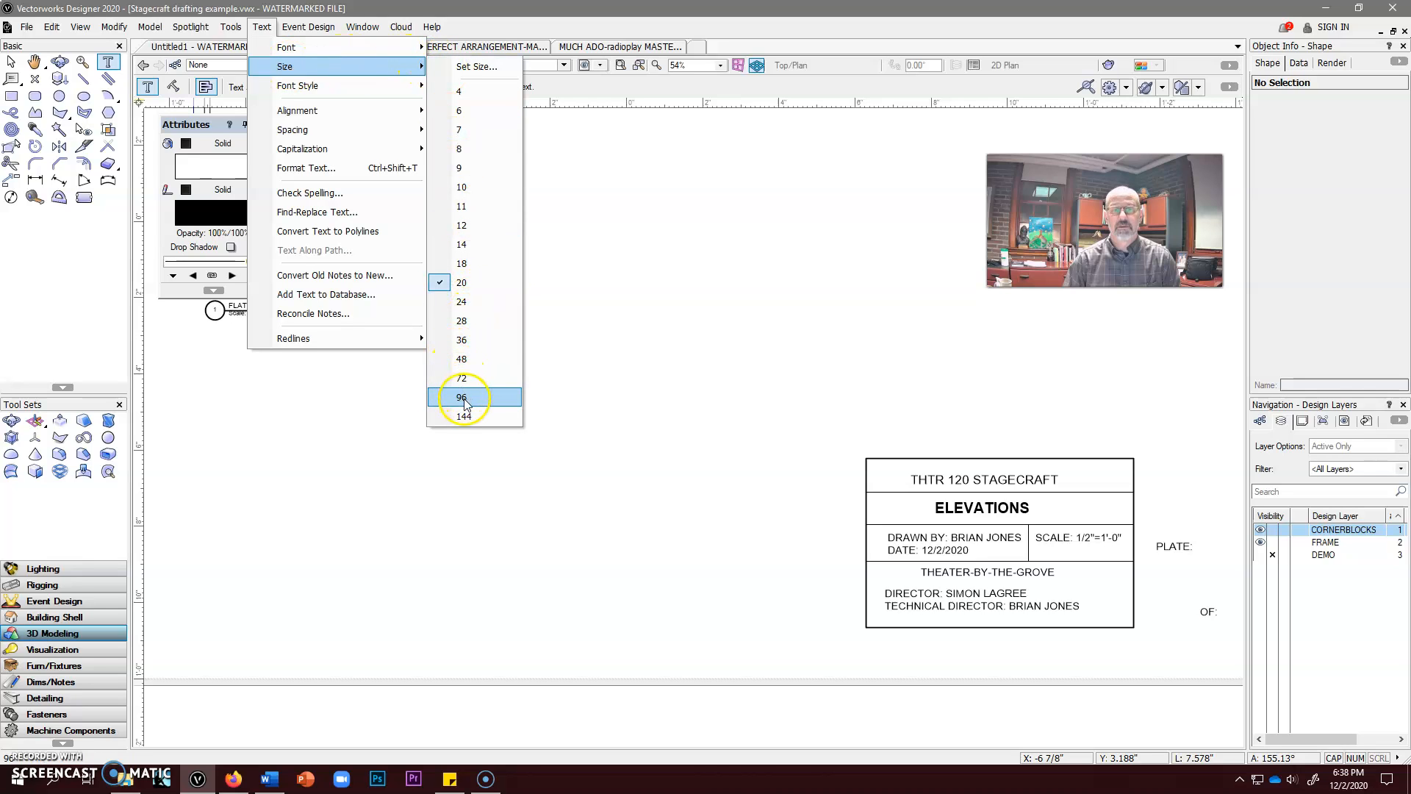
{"action": "left_click", "coordinate": [461, 379]}
{"action": "left_click", "coordinate": [1186, 577]}
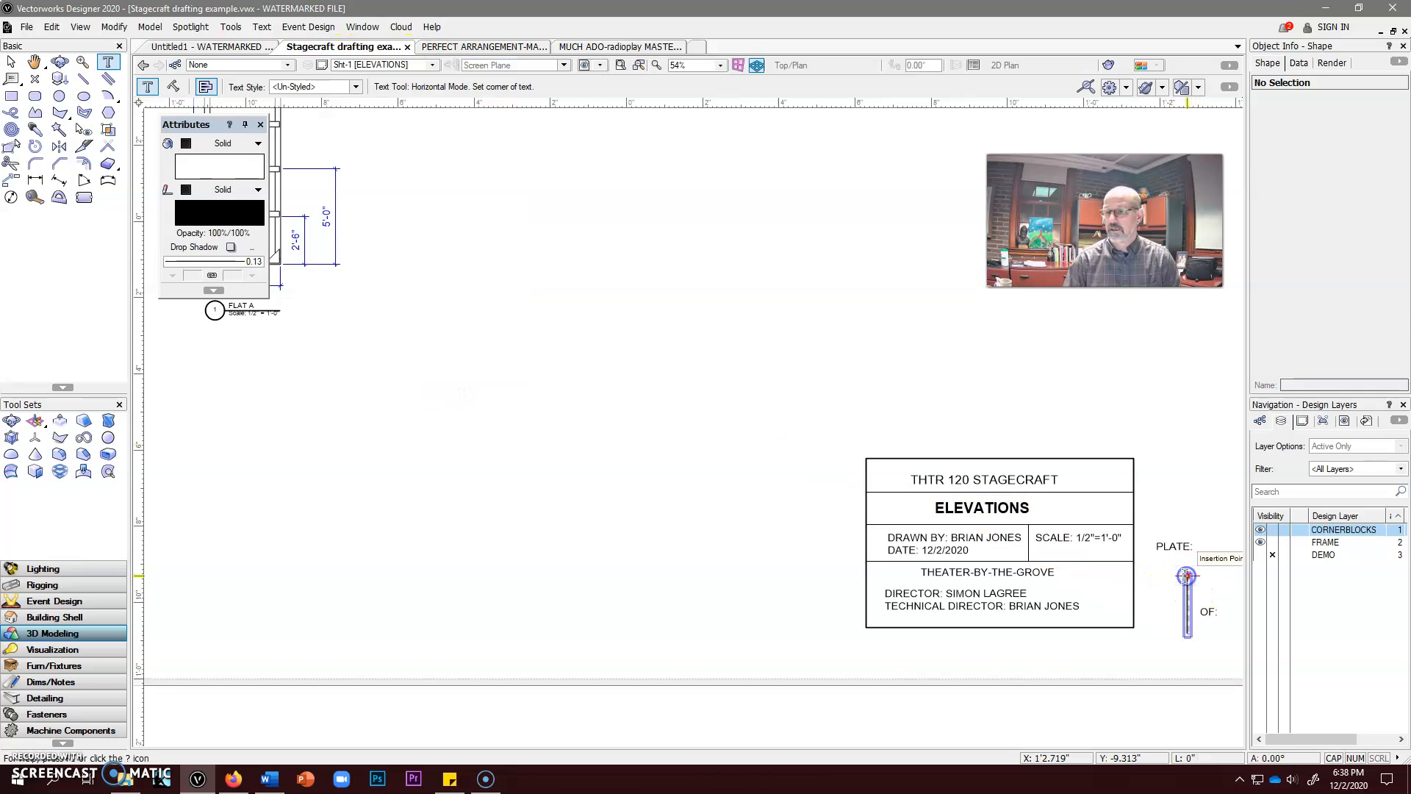
{"action": "type", "text": "1"}
{"action": "left_click", "coordinate": [11, 62]}
{"action": "left_click_drag", "start_coordinate": [1200, 605], "coordinate": [1188, 575]}
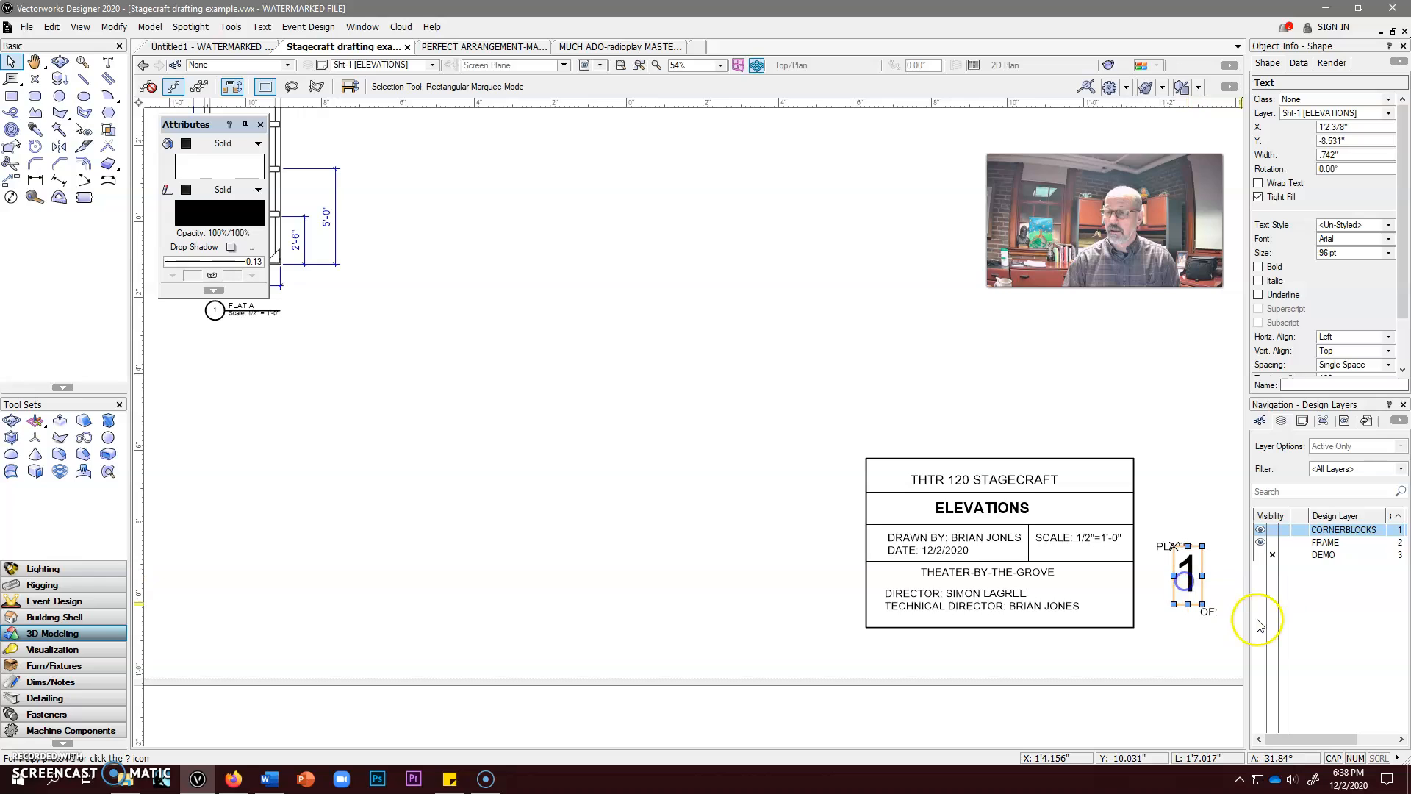
Reposition the PLATE: label above and left of the large 1, and center the OF: label beneath the number
{"action": "scroll", "coordinate": [1159, 551], "scroll_direction": "up", "scroll_amount": 3}
{"action": "left_click", "coordinate": [1183, 535]}
{"action": "left_click_drag", "start_coordinate": [1183, 535], "coordinate": [1133, 508]}
{"action": "scroll", "coordinate": [1156, 545], "scroll_direction": "down", "scroll_amount": 3}
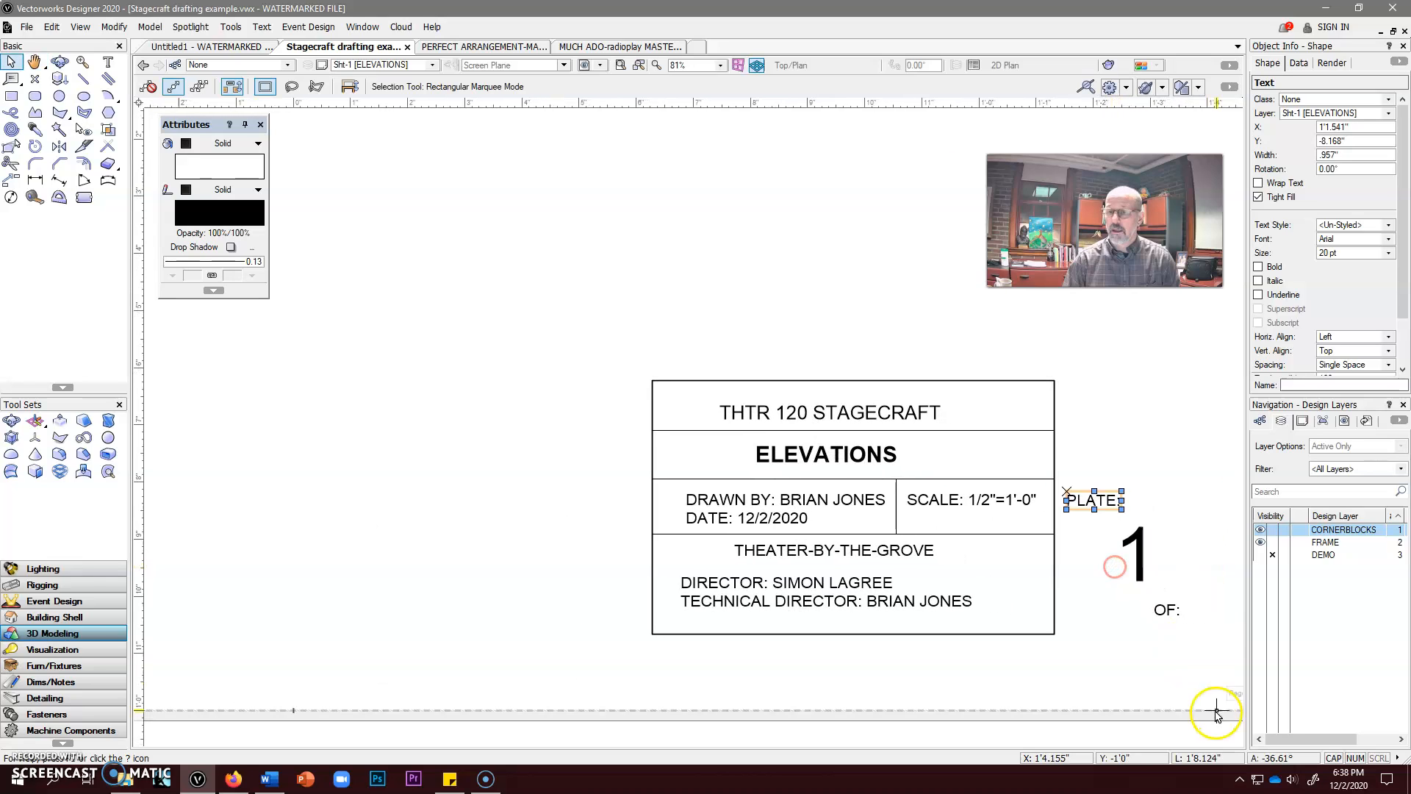
{"action": "left_click_drag", "start_coordinate": [1168, 621], "coordinate": [1129, 614]}
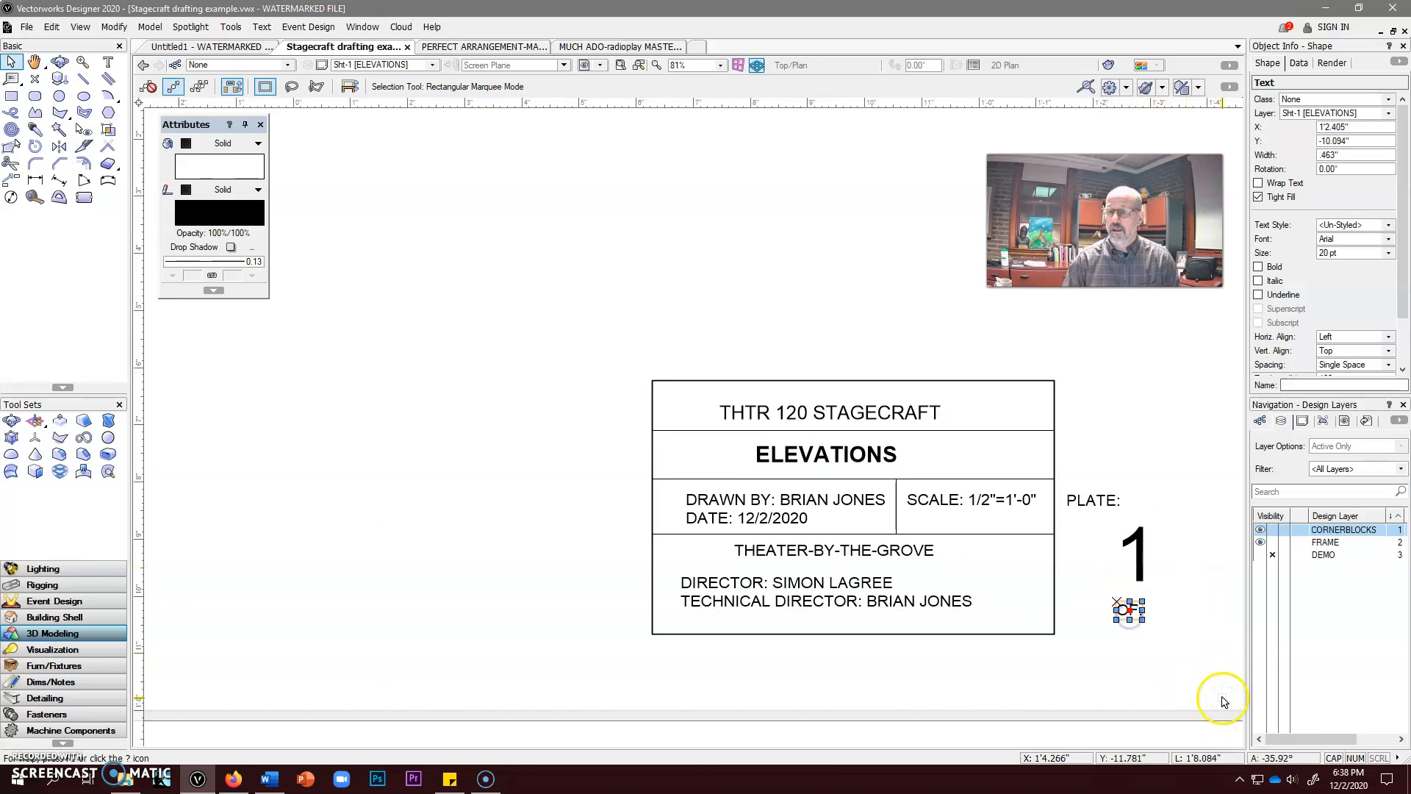
Draw a 2.709" square around the plate number text, from the title block's lower-right corner up to the divider below ELEVATIONS
{"action": "left_click", "coordinate": [11, 95]}
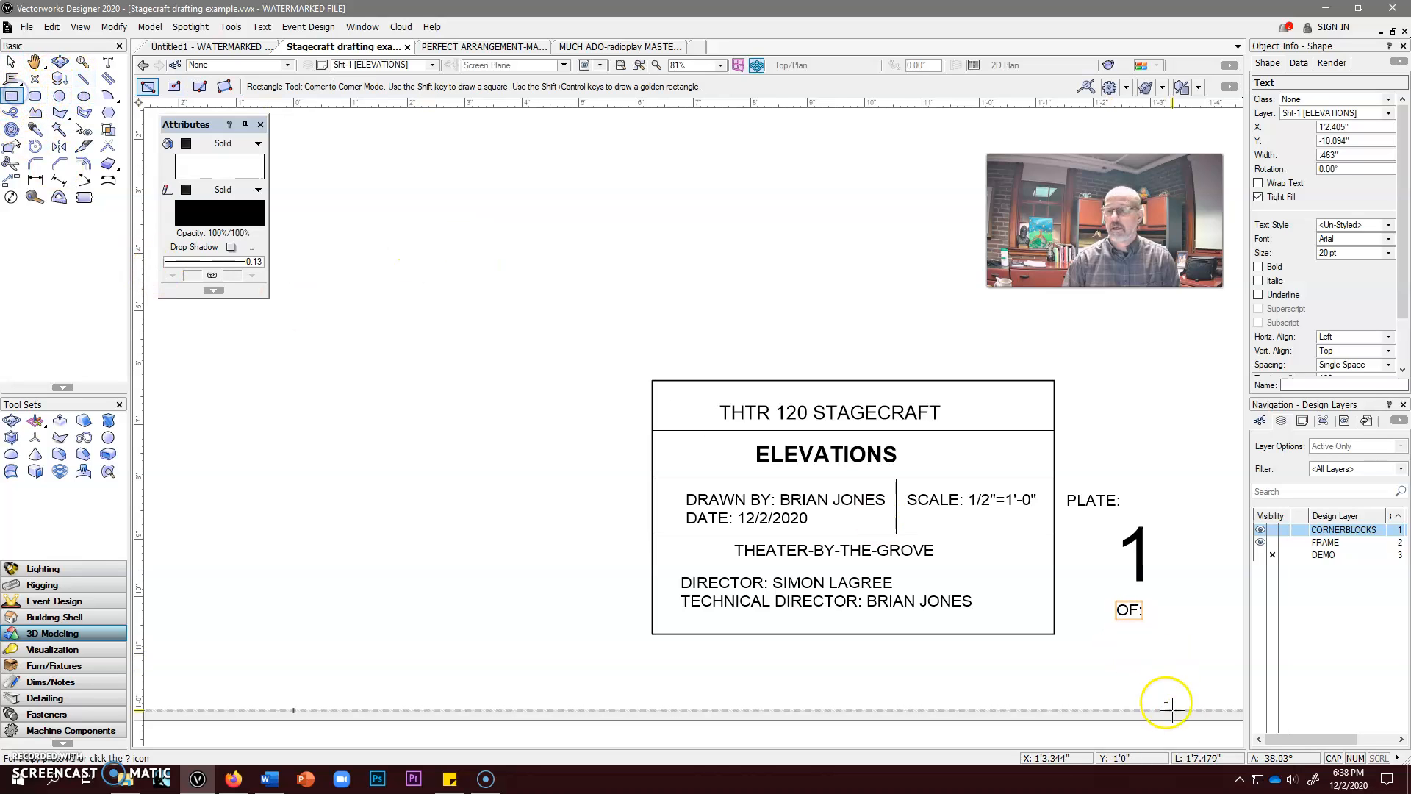
{"action": "left_click", "coordinate": [1053, 634]}
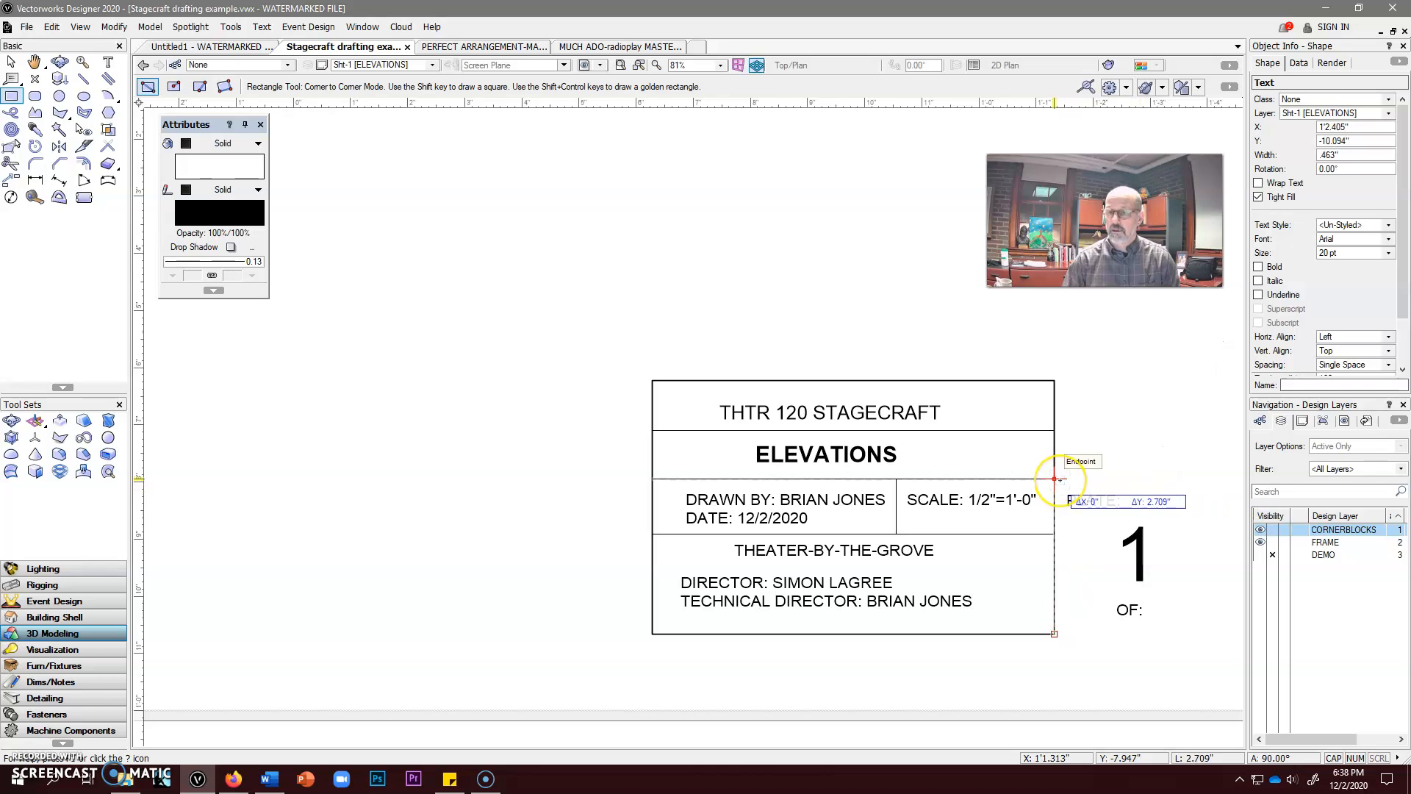
{"action": "left_click", "coordinate": [1207, 480]}
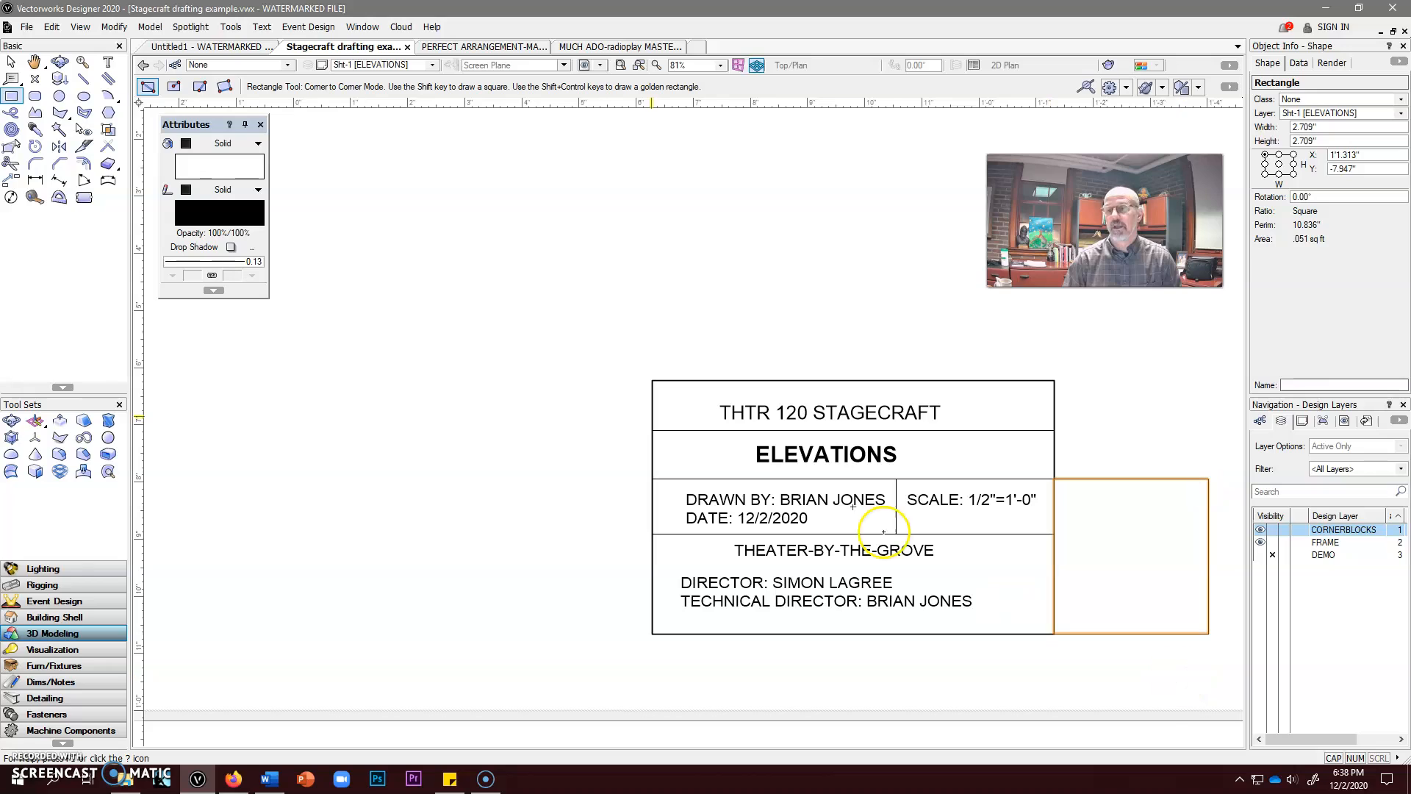
Set the plate number square's fill to None and its line thickness to 0.50
{"action": "left_click", "coordinate": [223, 144]}
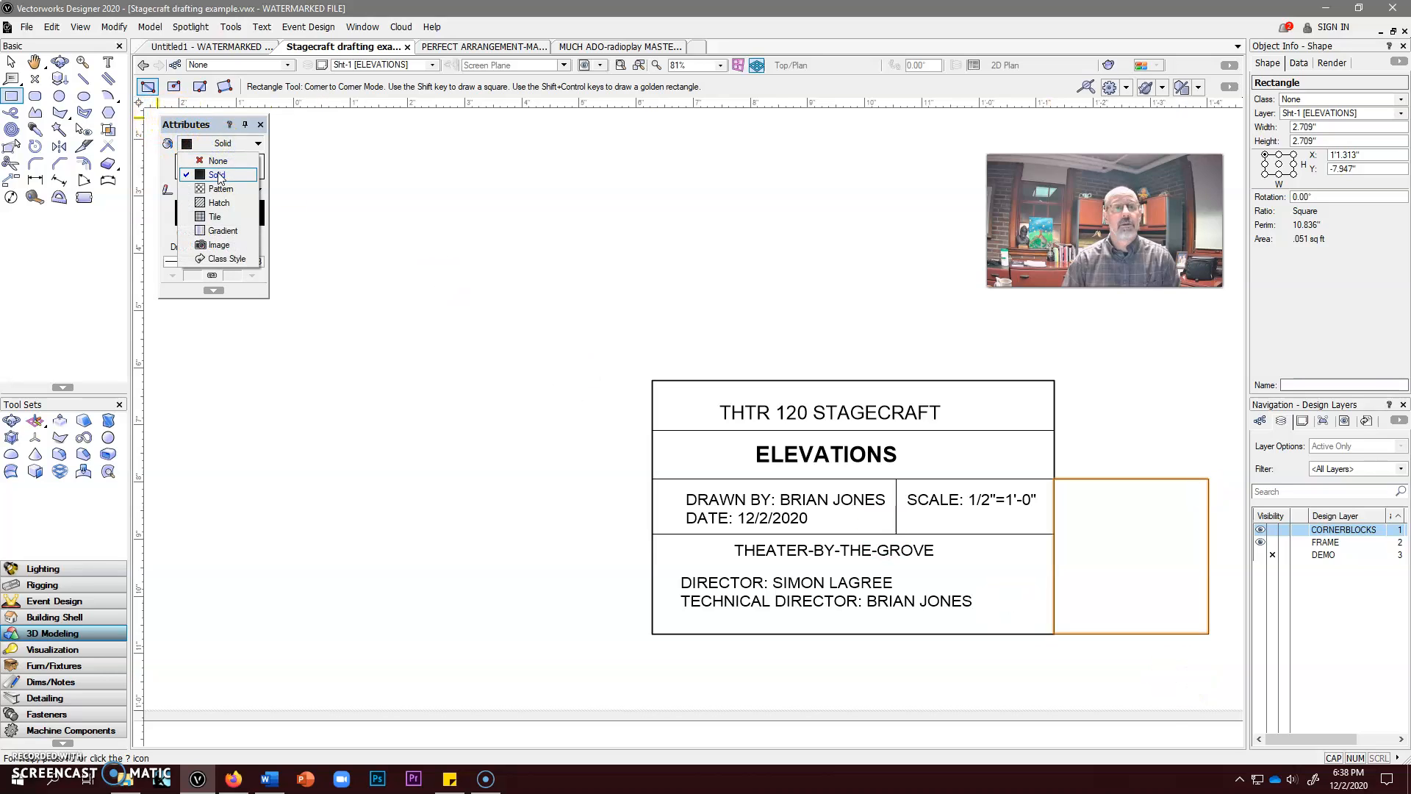
{"action": "left_click", "coordinate": [218, 161]}
{"action": "left_click", "coordinate": [249, 263]}
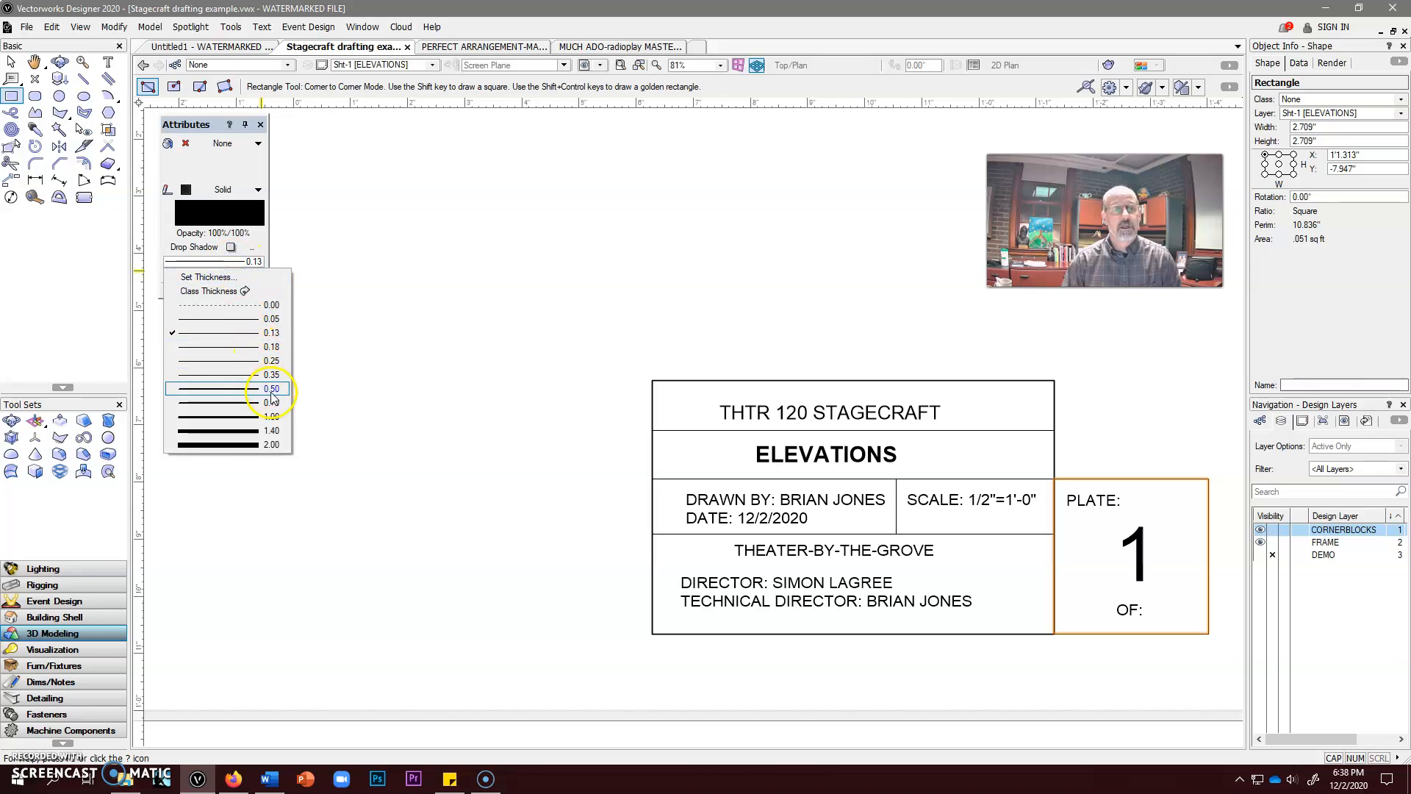
{"action": "left_click", "coordinate": [230, 387]}
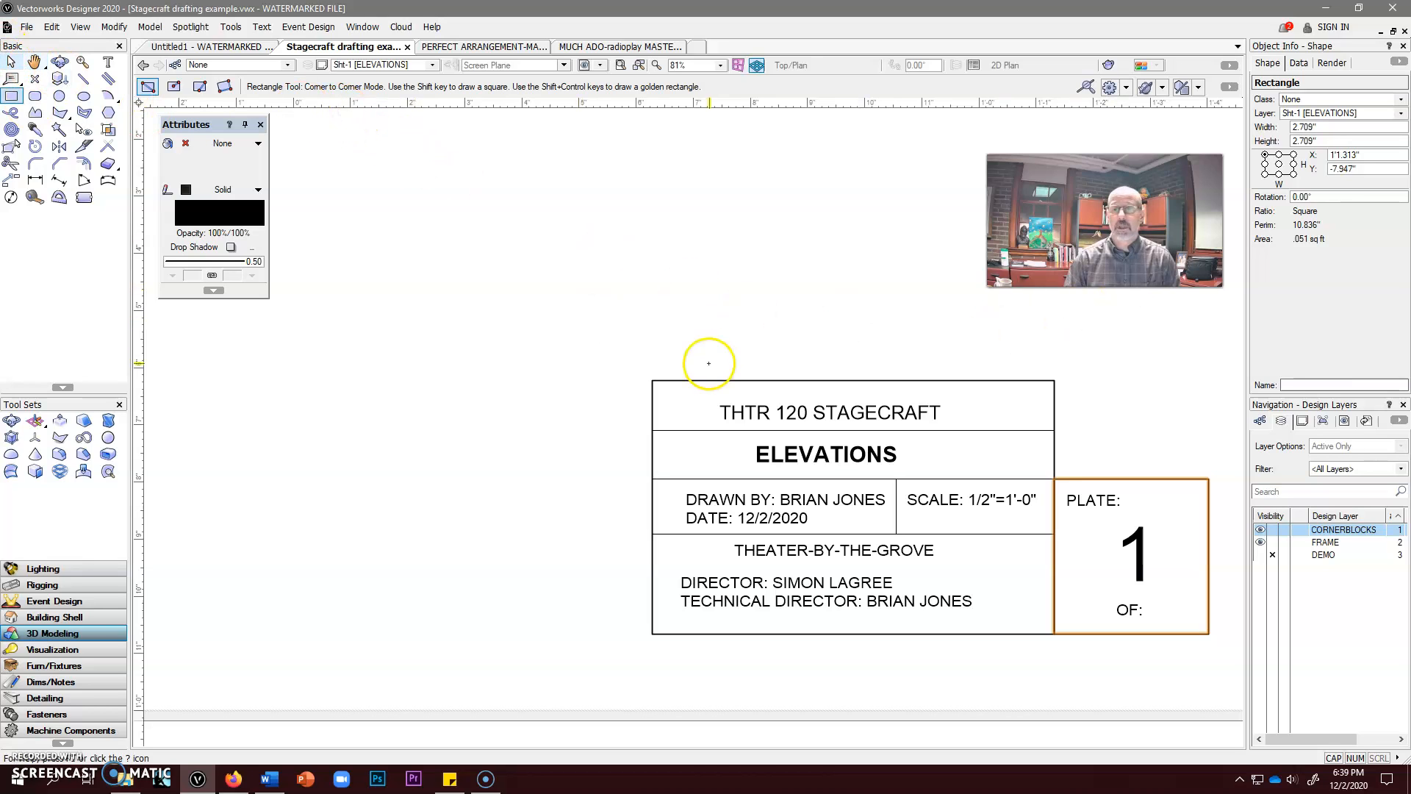
{"action": "scroll", "coordinate": [630, 293], "scroll_direction": "down", "scroll_amount": 4}
{"action": "scroll", "coordinate": [678, 362], "scroll_direction": "up", "scroll_amount": 2}
{"action": "middle_click_drag", "start_coordinate": [692, 341], "coordinate": [704, 467]}
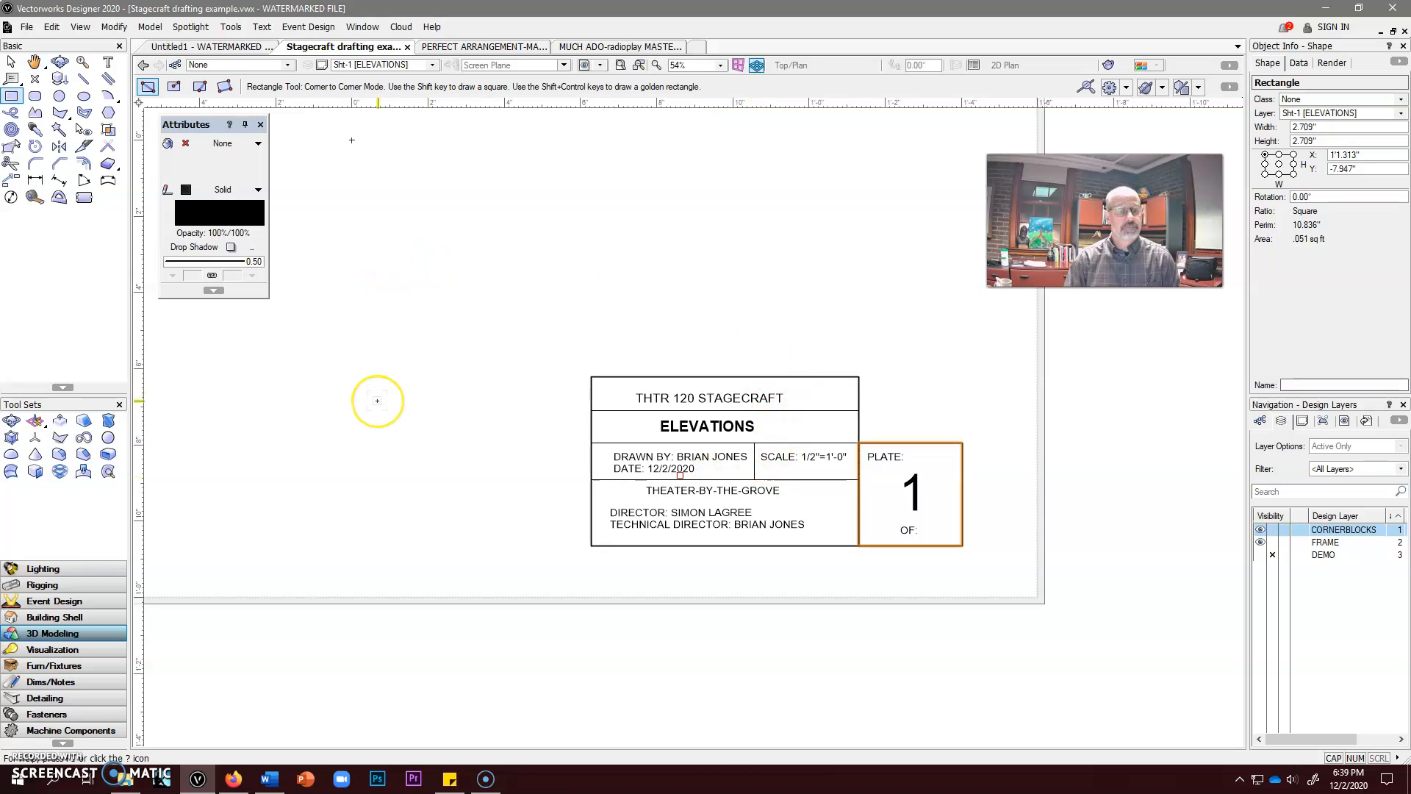